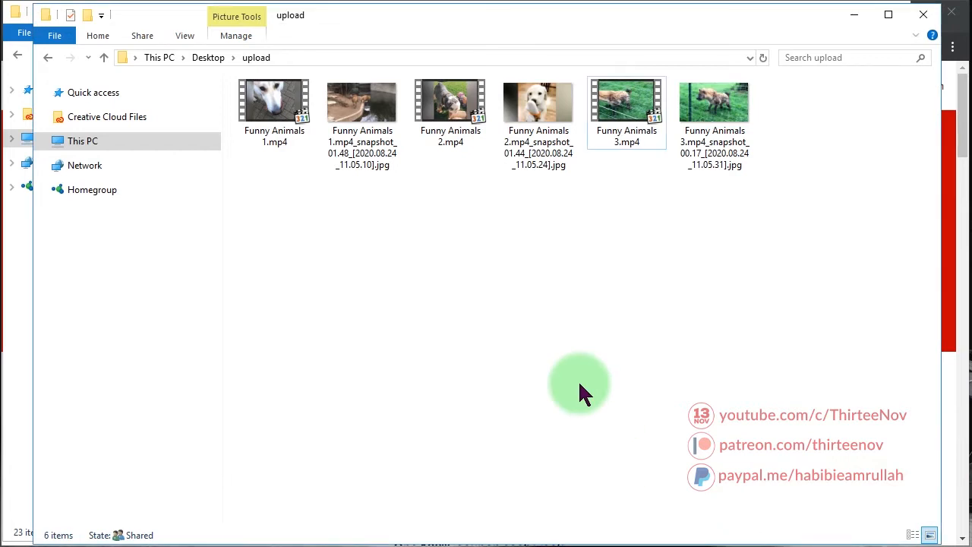
Preview Funny Animals 1, 2 and 3.mp4 from the upload folder
left_click_drag(872, 372, 173, 50)
left_click(276, 122)
double_click(276, 122)
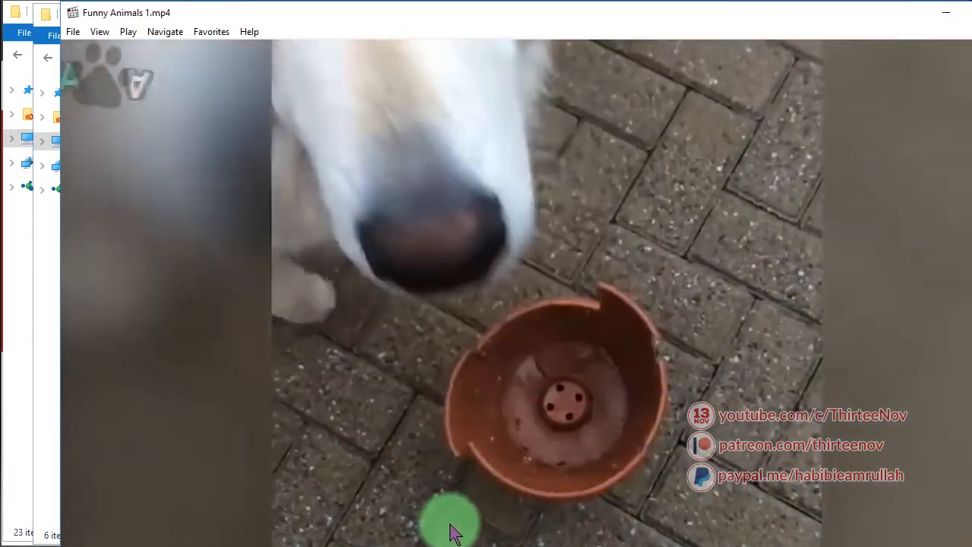
left_click(971, 12)
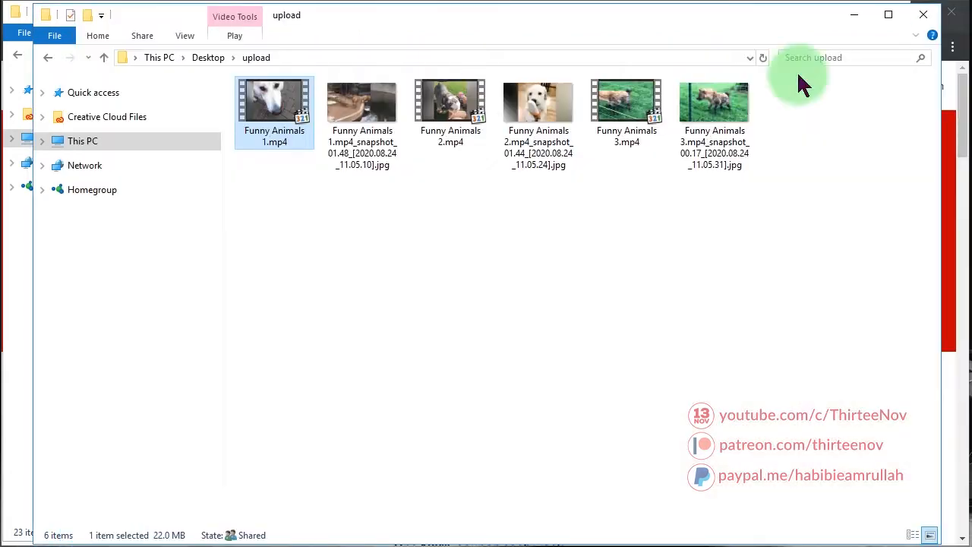
double_click(445, 126)
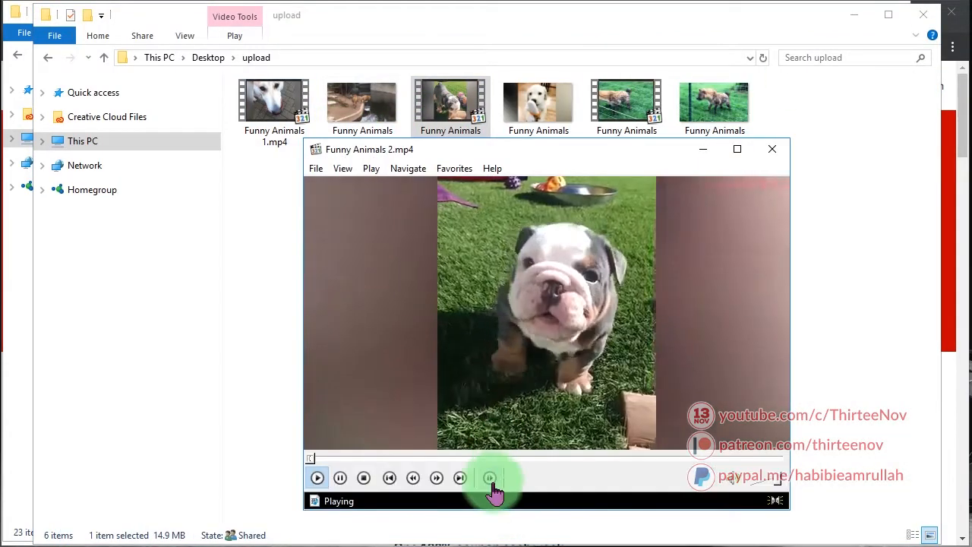
double_click(627, 103)
left_click(499, 458)
left_click(605, 459)
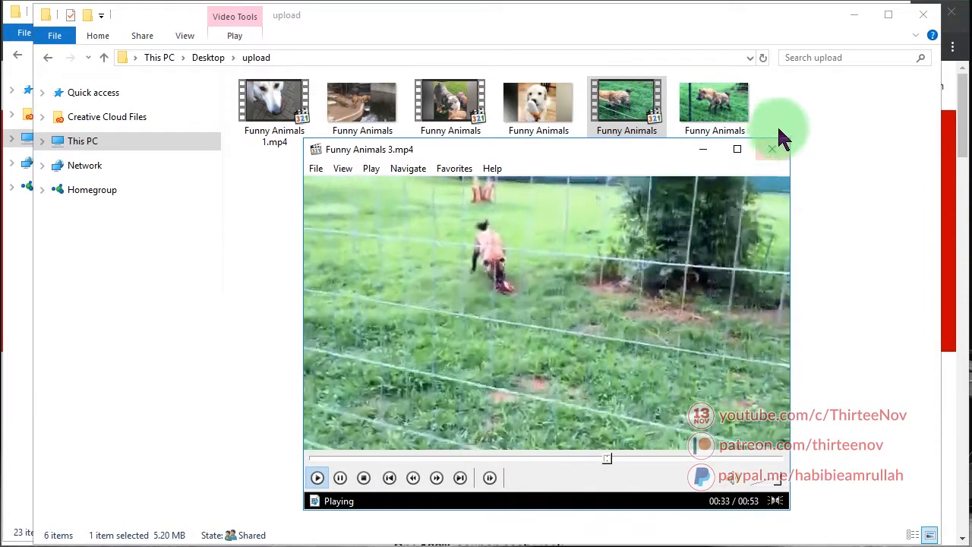
left_click(772, 148)
Look over the Funny Animals snapshot images and video files, then clear the selection
left_click(362, 102)
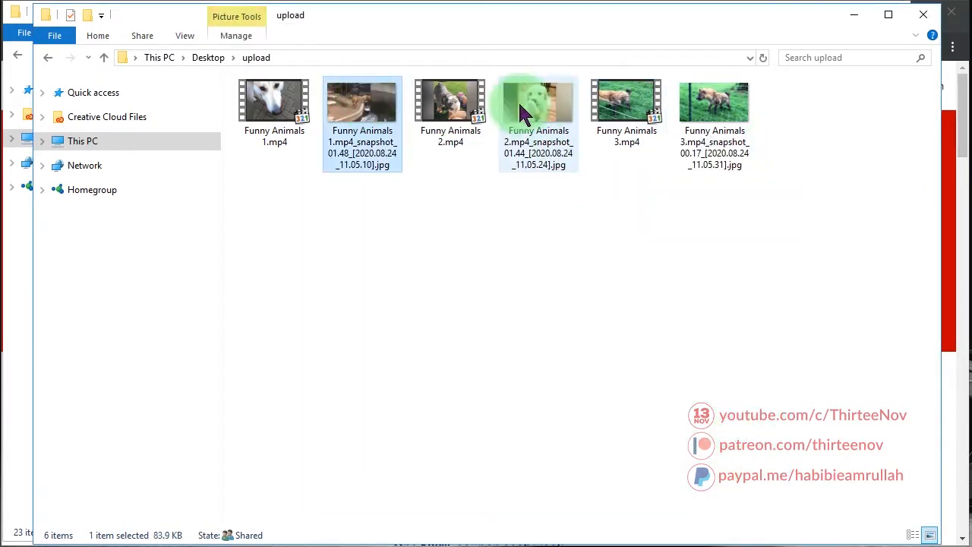
left_click(621, 133)
left_click(715, 133)
left_click(693, 262)
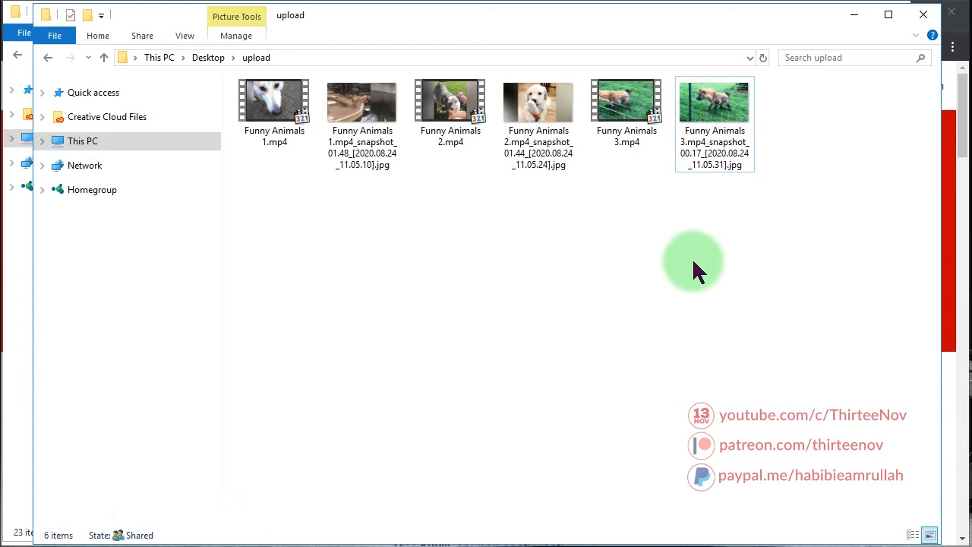
Bring forward the OnlineVideosCMS folder and highlight all 23 of its files and folders
left_click(391, 545)
left_click_drag(376, 483, 278, 12)
left_click(326, 496)
left_click_drag(371, 498, 259, 88)
left_click(302, 505)
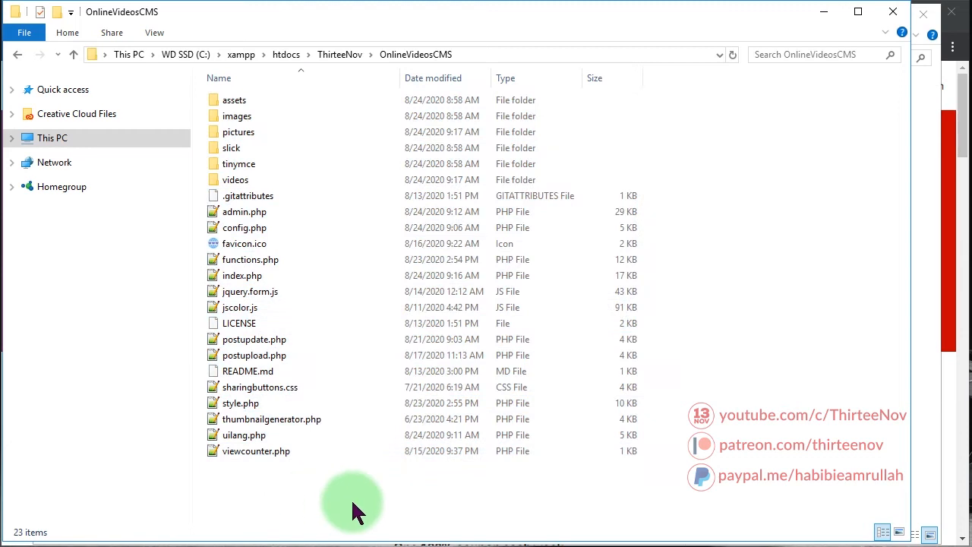
left_click_drag(357, 498, 259, 17)
left_click_drag(448, 497, 288, 174)
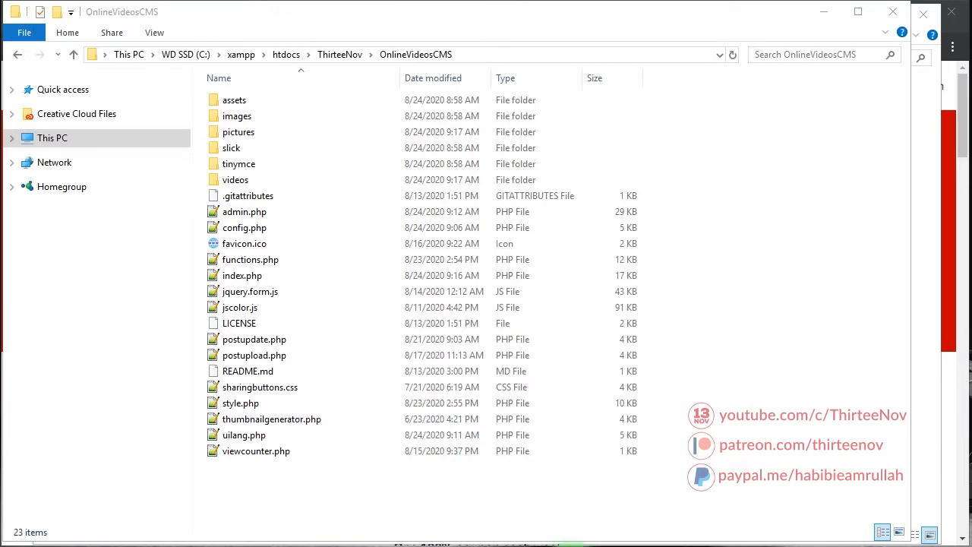
left_click(319, 509)
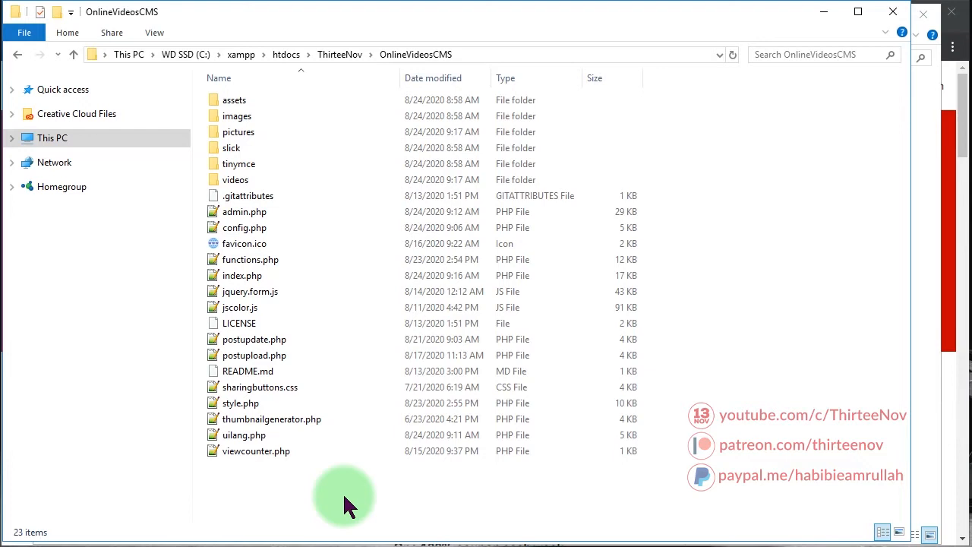
Select and deselect the 23 OnlineVideosCMS items to go over the project contents
left_click_drag(332, 476, 250, 69)
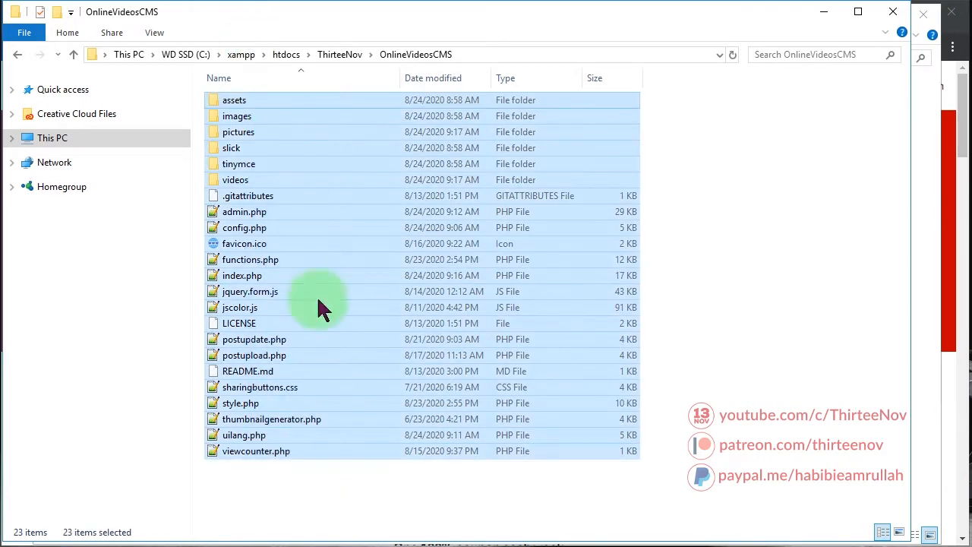
left_click(310, 492)
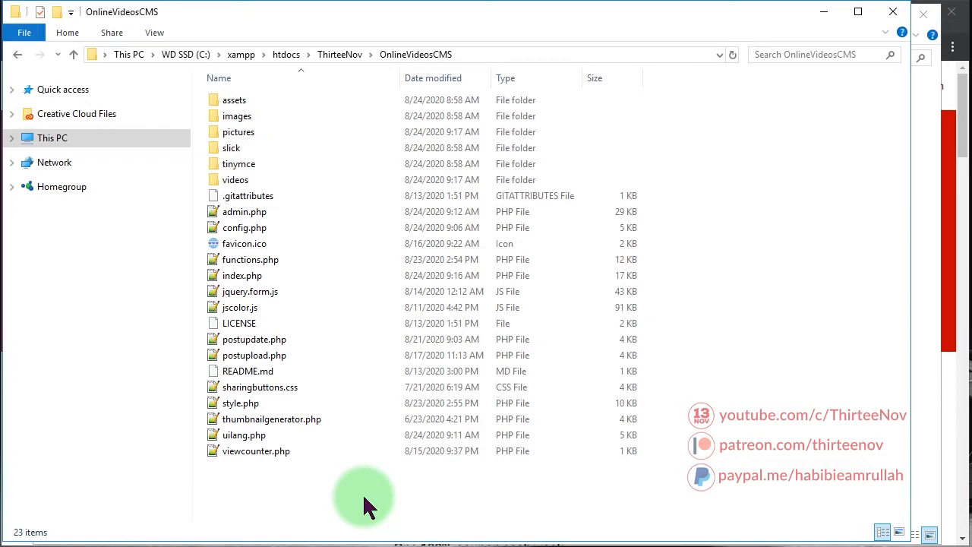
left_click_drag(364, 499, 219, 58)
left_click(318, 508)
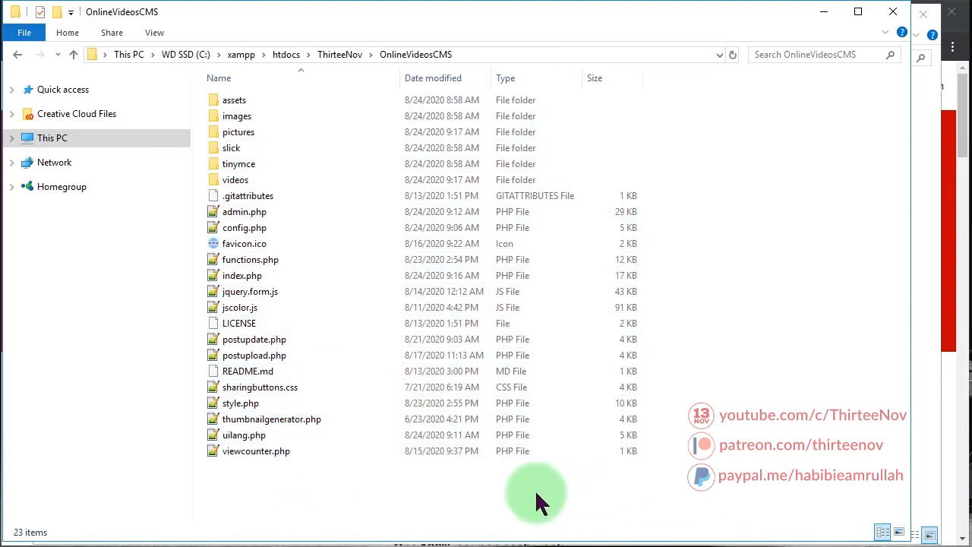
left_click_drag(468, 506, 295, 23)
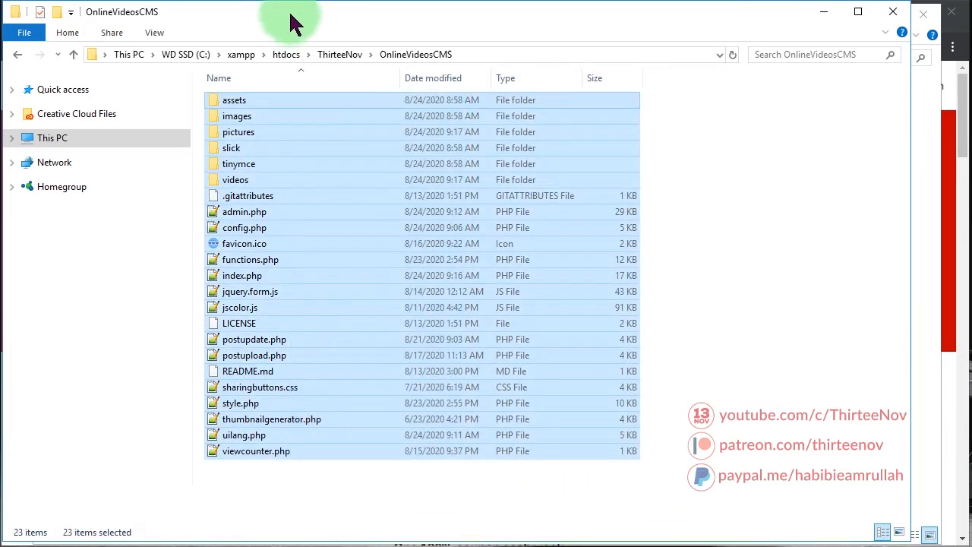
left_click_drag(360, 489, 267, 74)
left_click_drag(324, 492, 227, 61)
left_click_drag(353, 501, 270, 11)
left_click(276, 502)
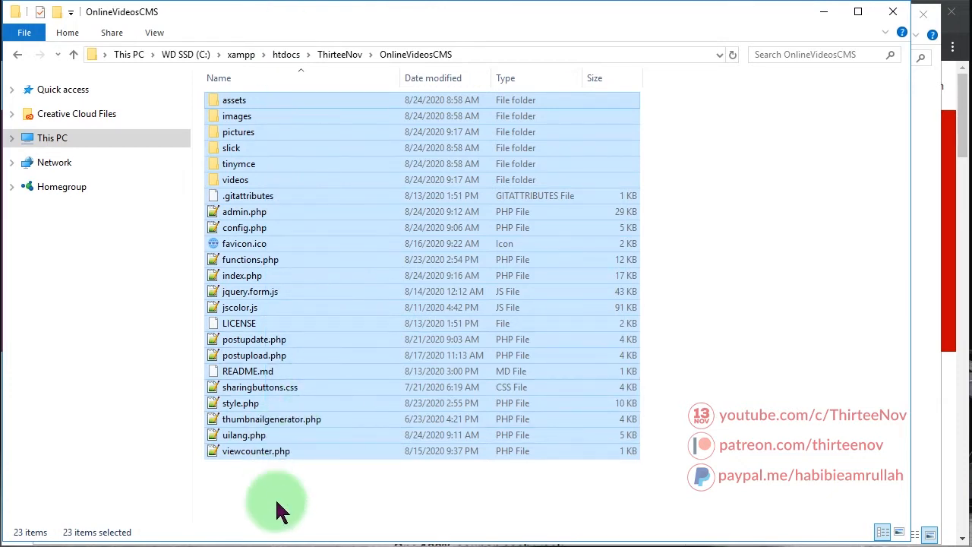
left_click_drag(369, 507, 279, 15)
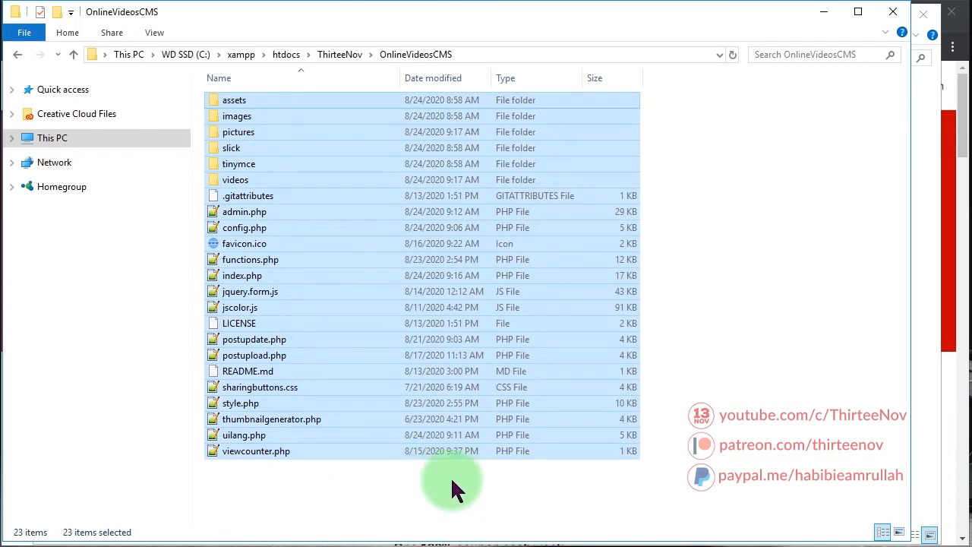
left_click(408, 502)
left_click_drag(347, 510, 304, 17)
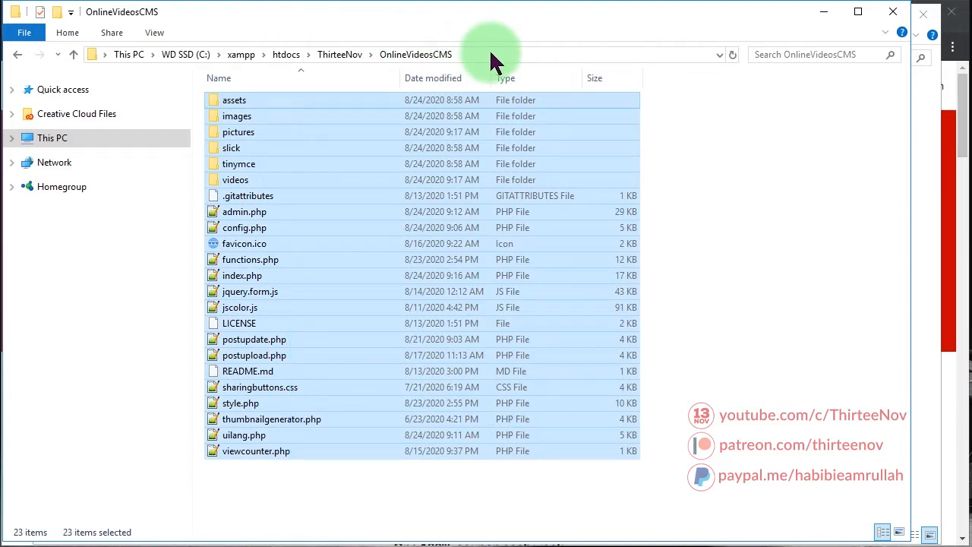
Reveal the full OnlineVideosCMS folder path in the address bar, then move to Chrome
left_click(490, 53)
left_click(421, 54)
left_click_drag(357, 57, 220, 73)
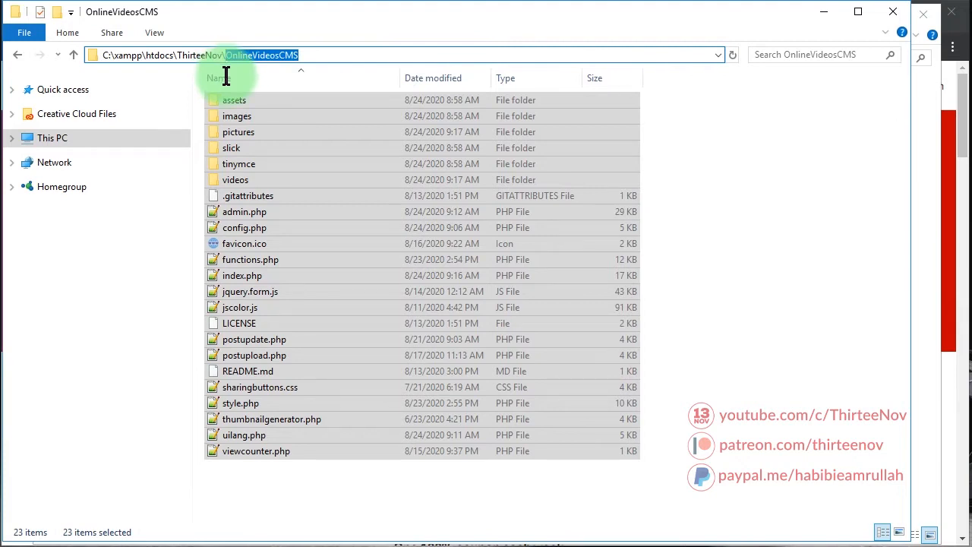
left_click(306, 53)
left_click_drag(323, 51, 227, 58)
left_click_drag(312, 479, 250, 48)
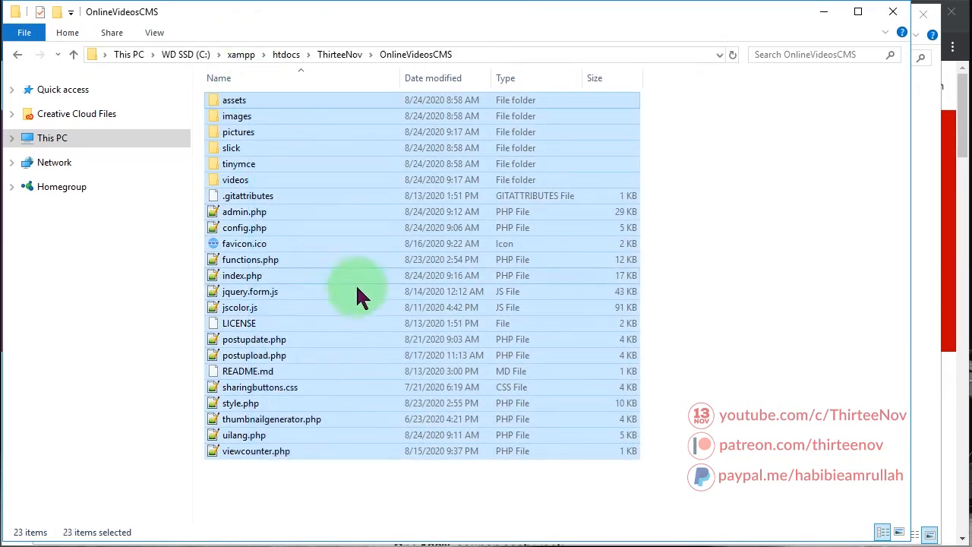
left_click(373, 510)
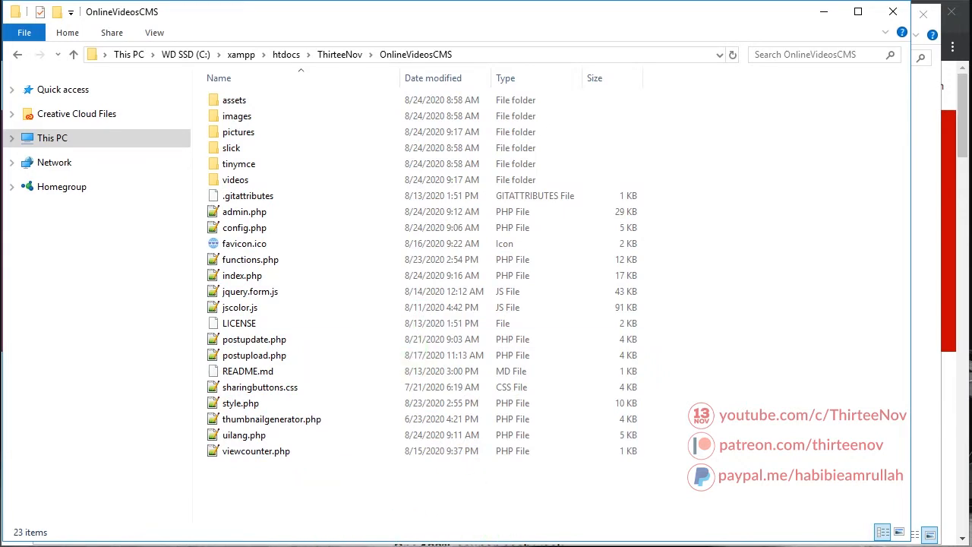
key("alt+Tab")
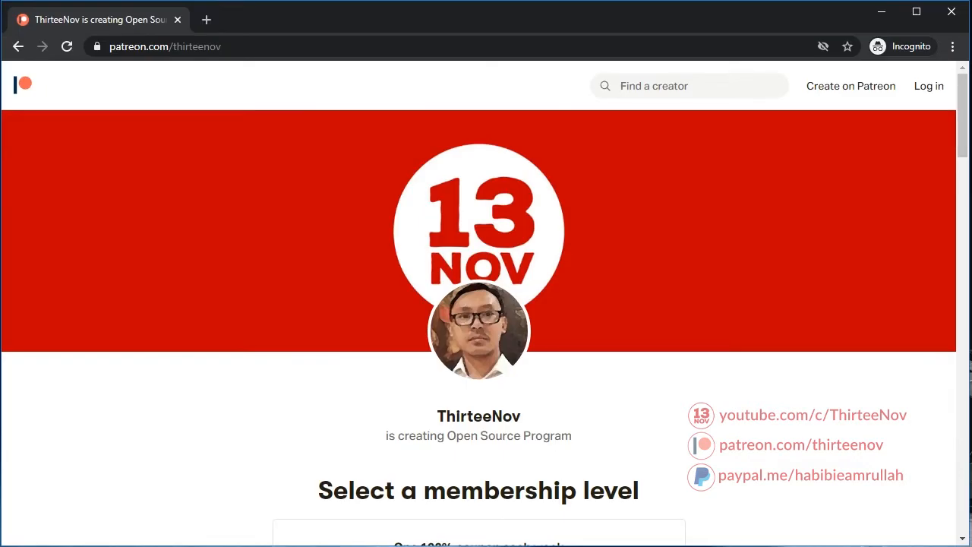
Load localhost/phpmyadmin in a new browser tab
left_click(212, 19)
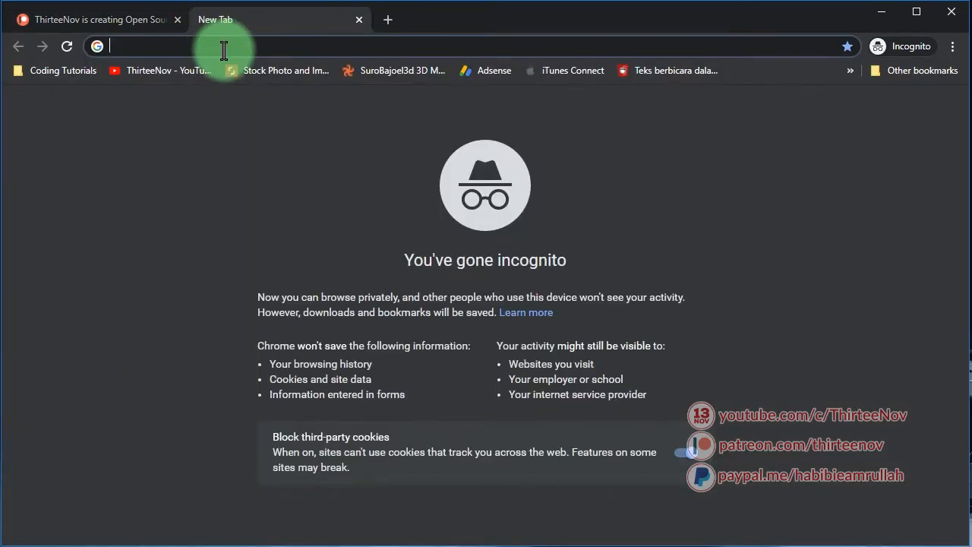
type("localhost/ab/ikmaltv/admin.php")
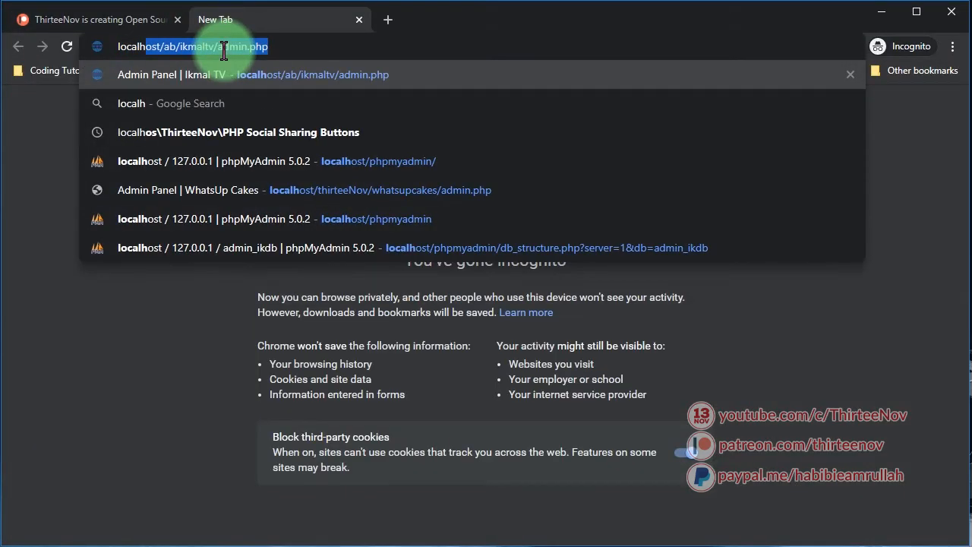
key("Right")
key("ctrl+shift+Left")
key("BackSpace")
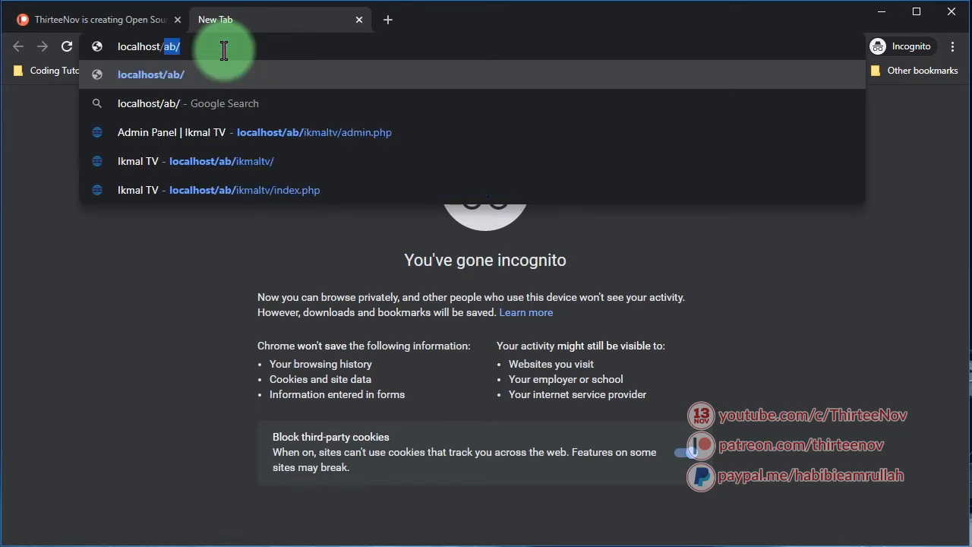
type("phpmyadmin/")
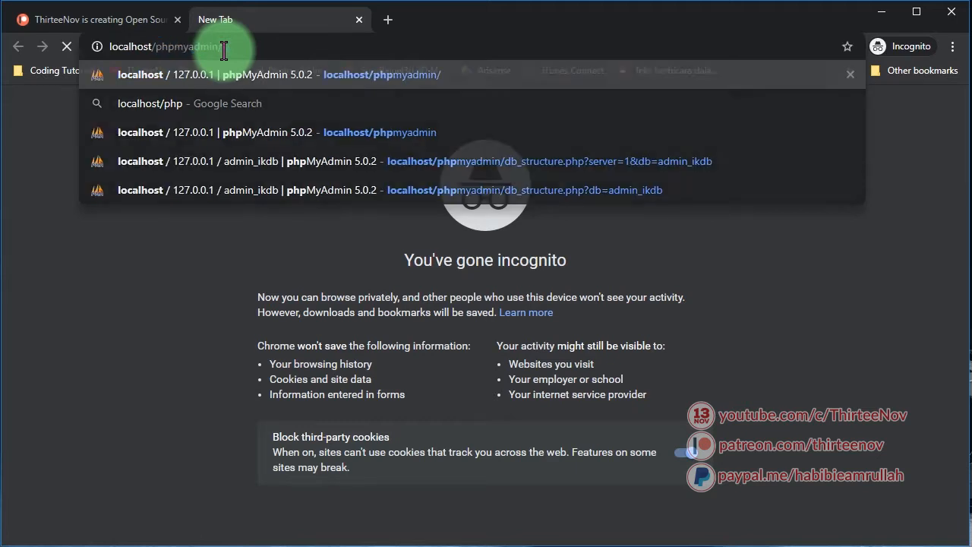
key("Return")
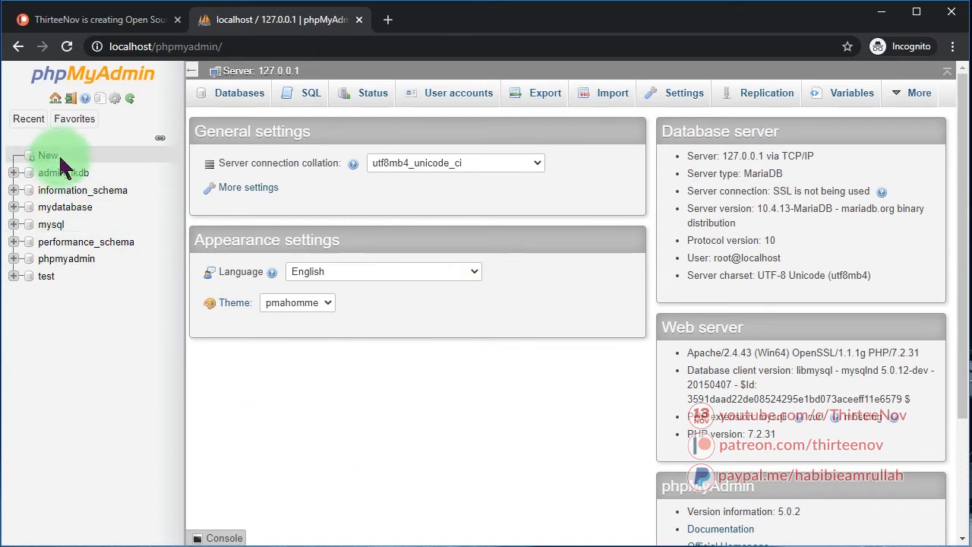
Drop all three ciihuyvideos tables from mydatabase so it is empty
left_click(65, 209)
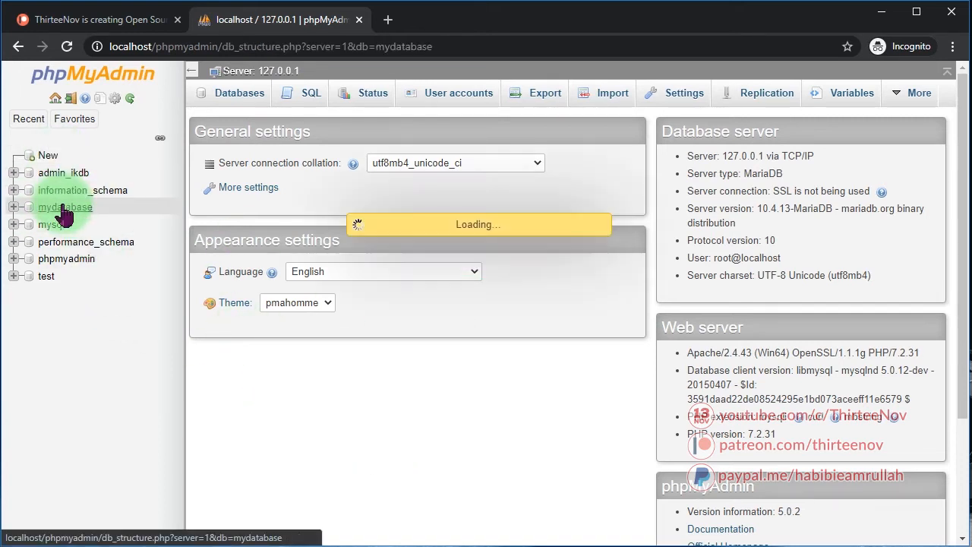
left_click(248, 298)
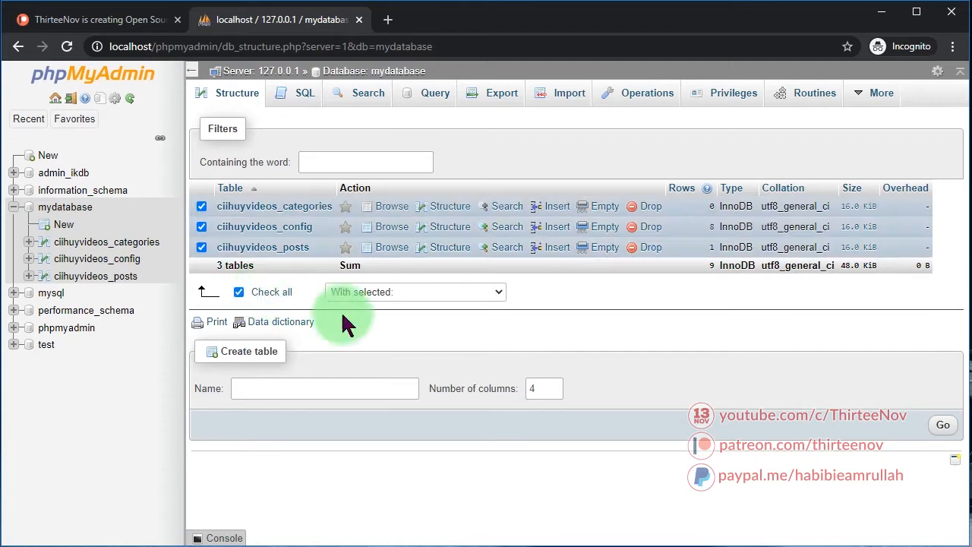
left_click(400, 294)
left_click(392, 385)
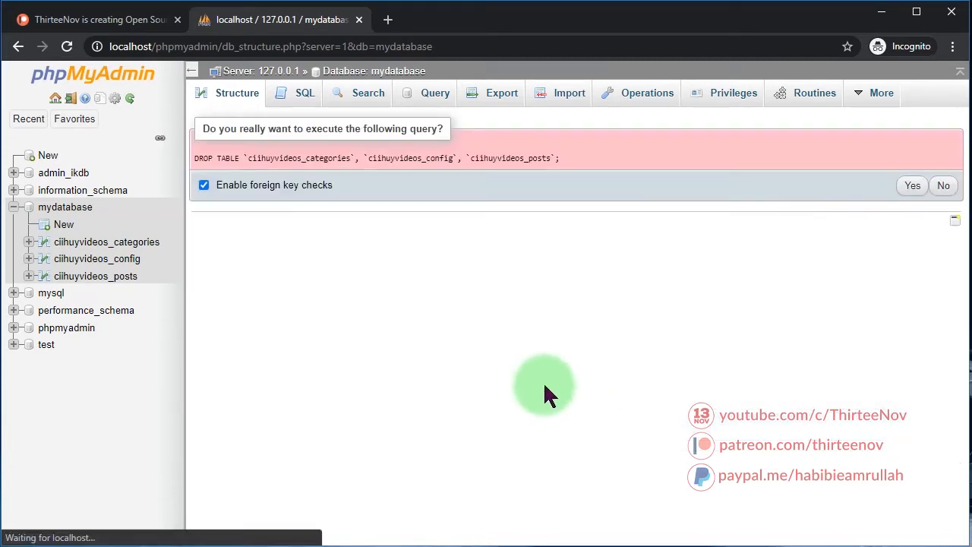
left_click(908, 187)
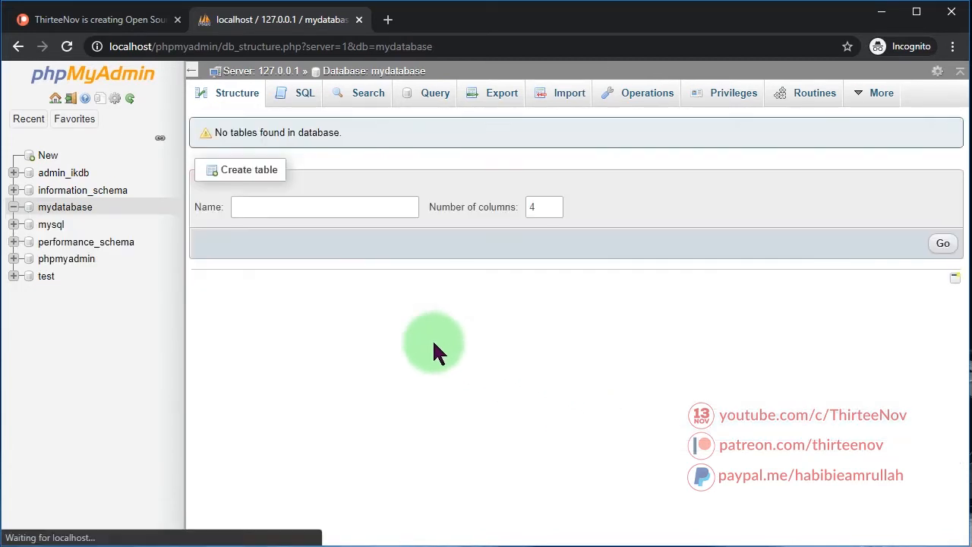
left_click(64, 209)
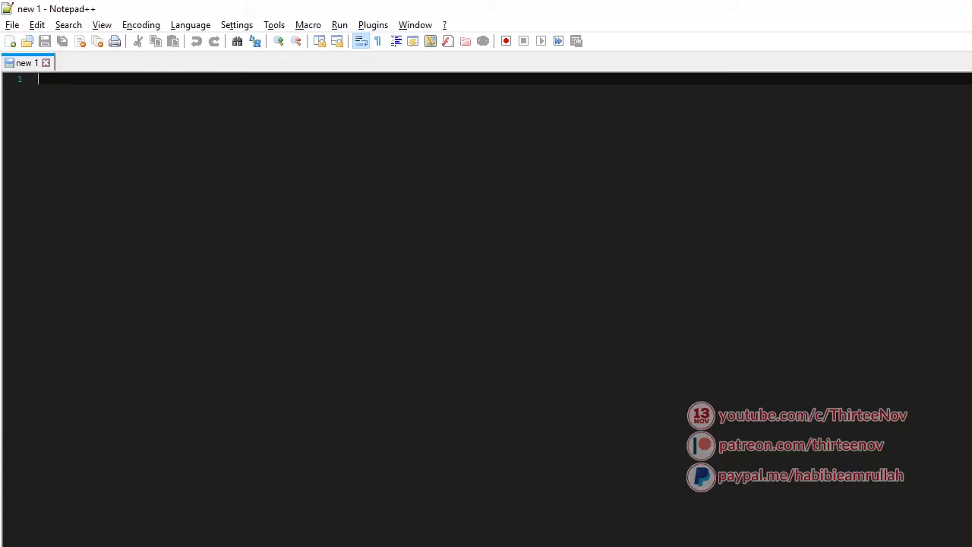
Open config.php from the project folder in Notepad++
left_click(410, 536)
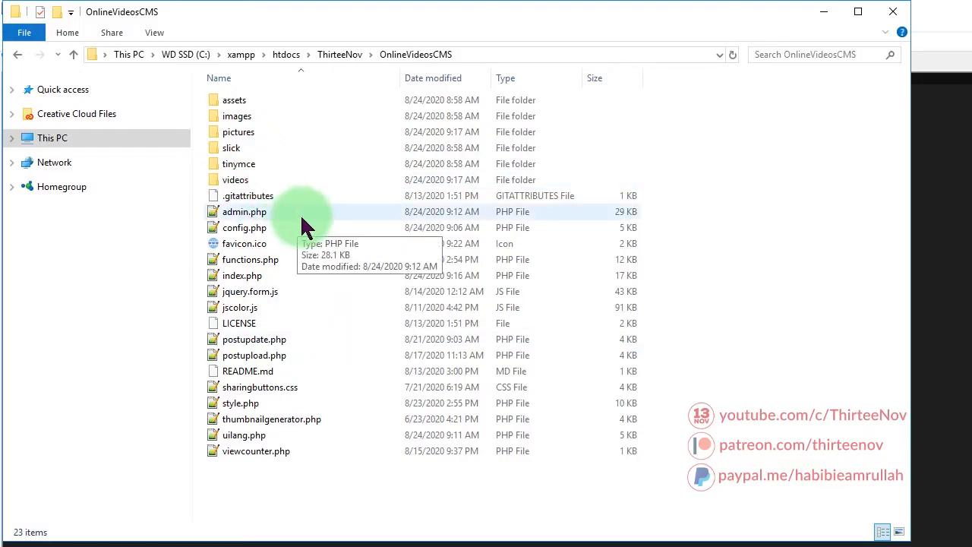
left_click(244, 230)
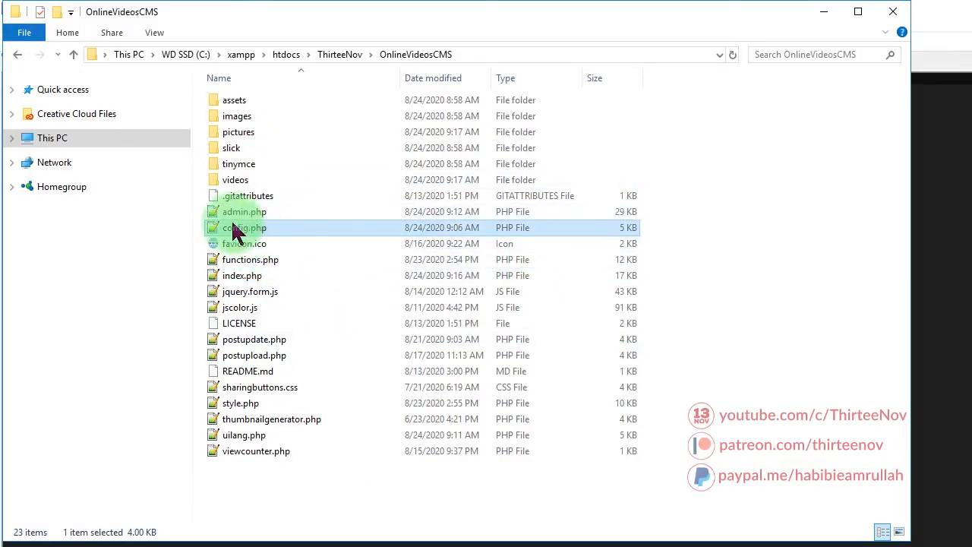
double_click(291, 230)
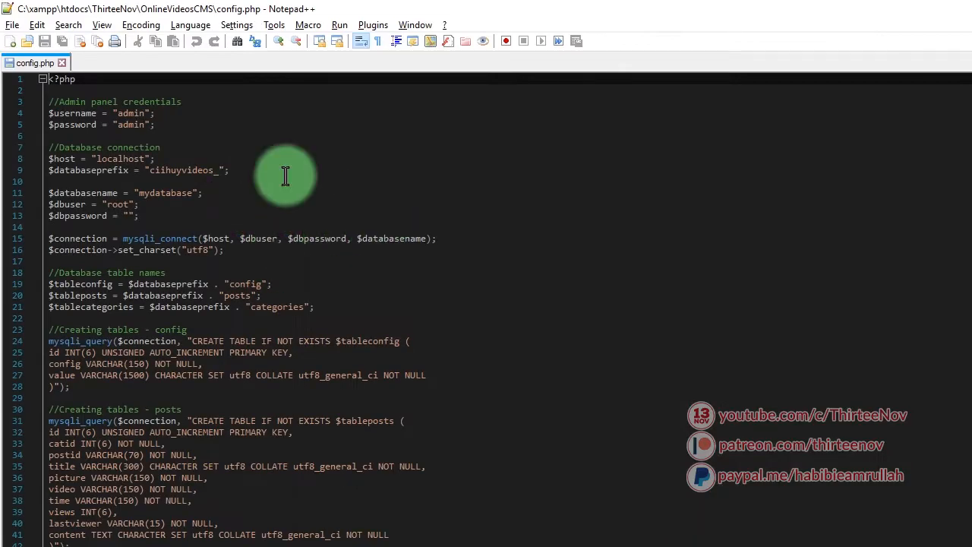
double_click(304, 9)
left_click_drag(319, 177, 255, 20)
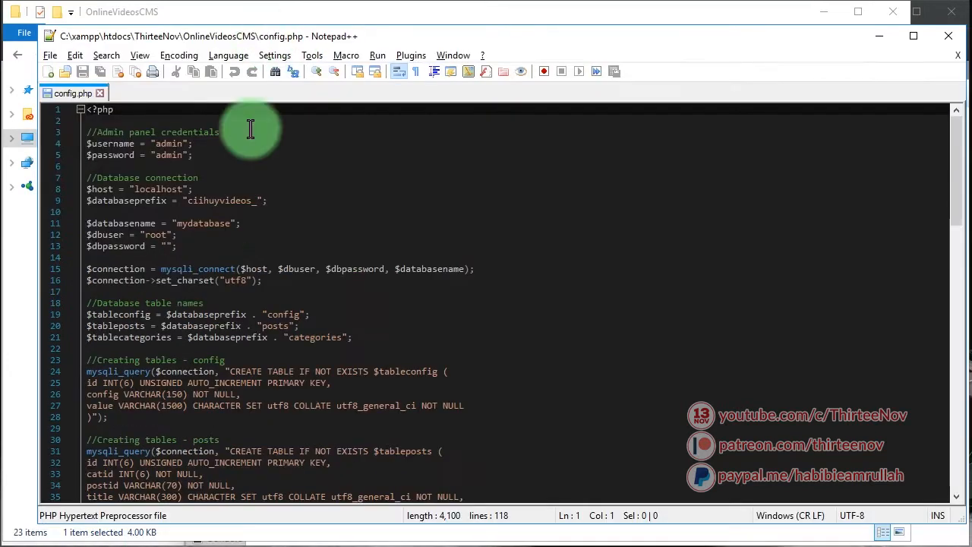
Review the admin panel username and password on lines 3–5 of config.php
double_click(173, 143)
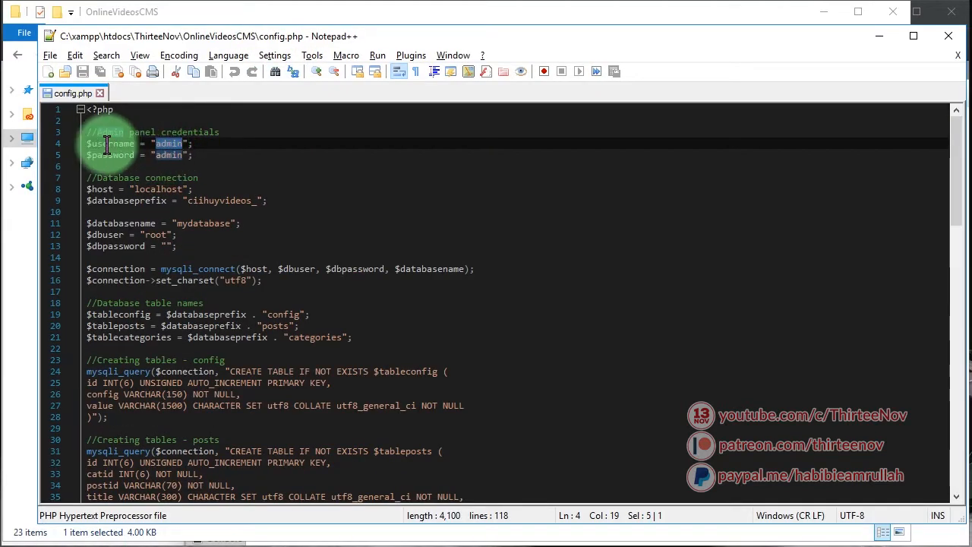
double_click(169, 155)
left_click_drag(217, 157, 15, 148)
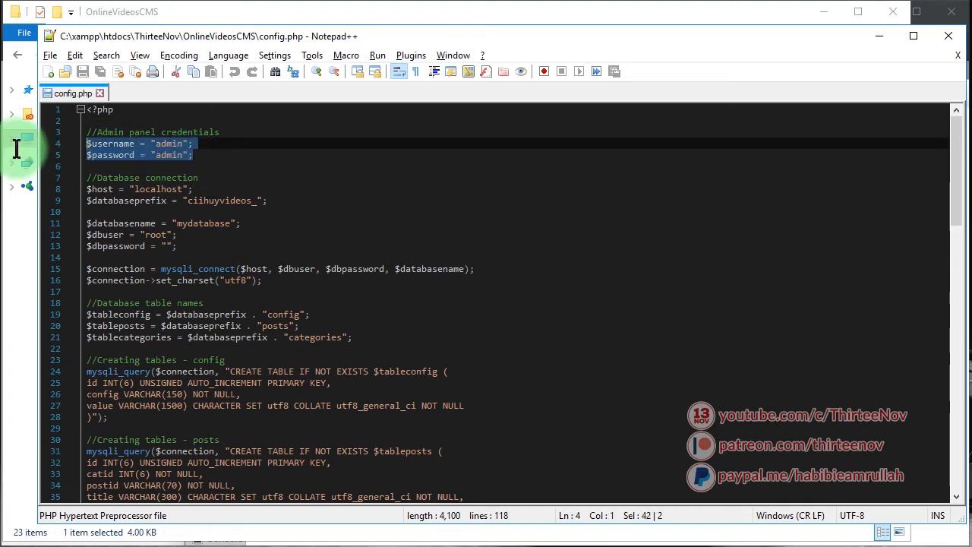
left_click(200, 154)
left_click_drag(200, 154, 35, 144)
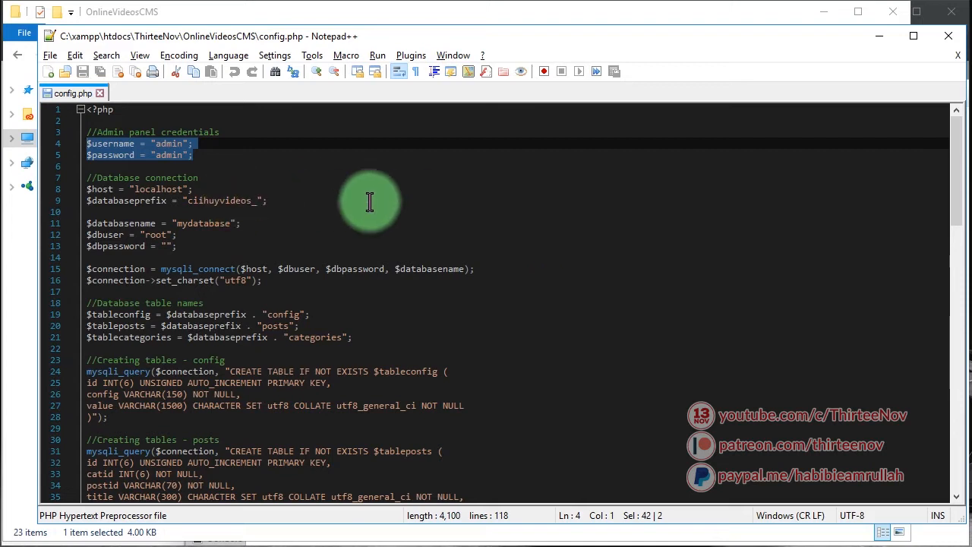
Check the connection settings: host localhost, prefix ciihuyvideos, database name mydatabase
double_click(173, 189)
double_click(152, 200)
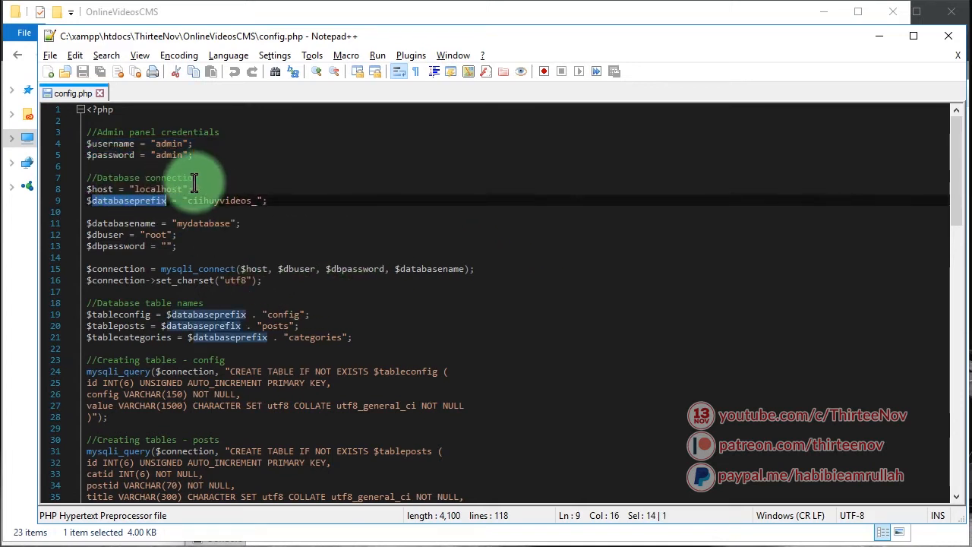
left_click_drag(198, 177, 162, 179)
left_click_drag(237, 246, 21, 190)
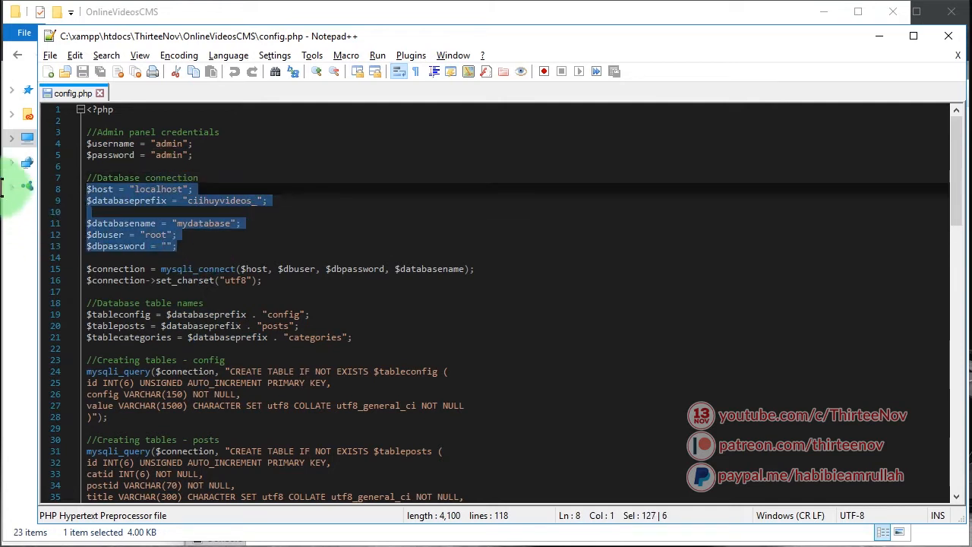
double_click(159, 189)
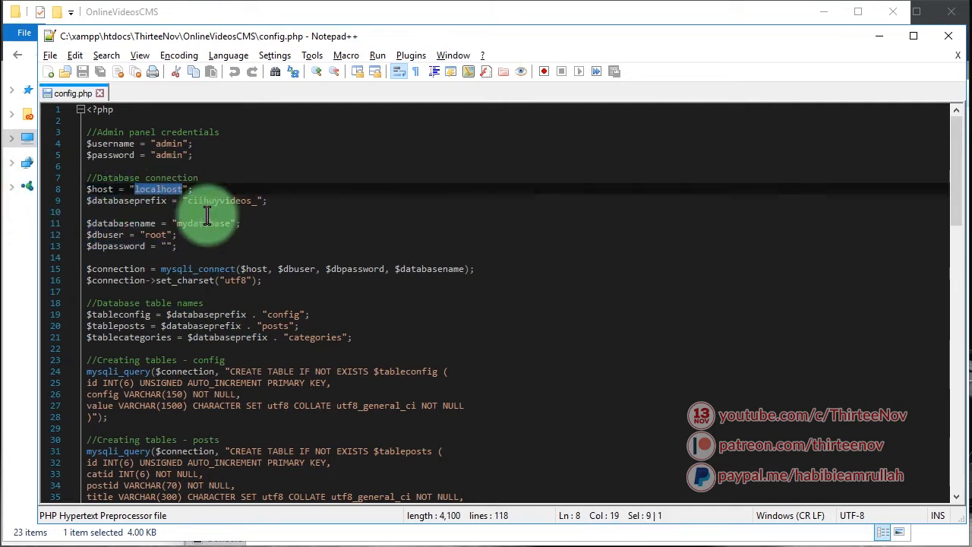
left_click(204, 200)
left_click_drag(188, 200, 254, 204)
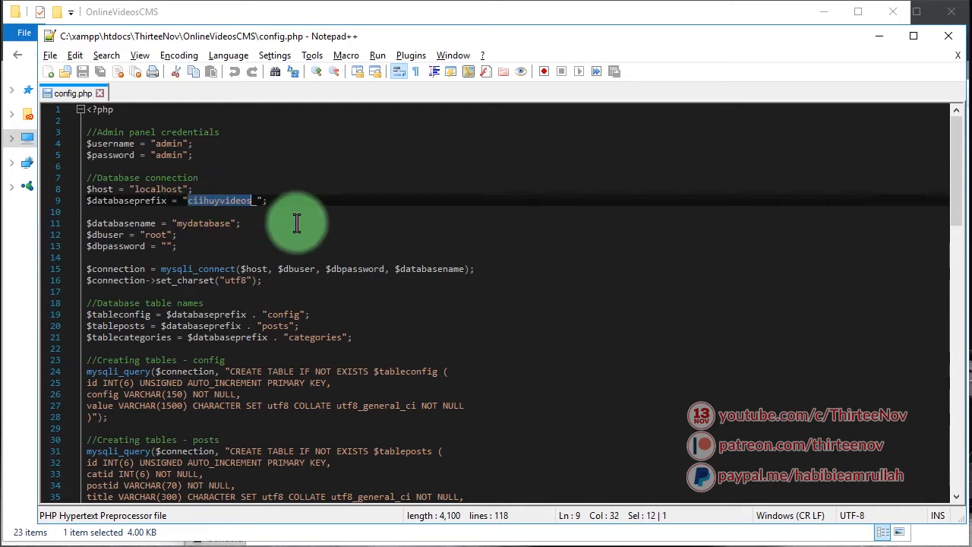
double_click(125, 223)
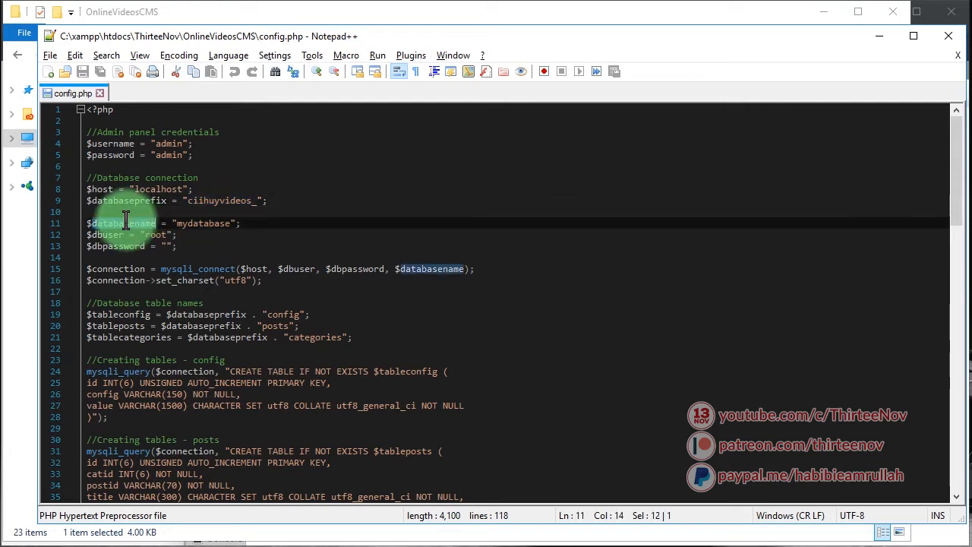
double_click(216, 225)
Compare the mydatabase name in config.php against phpMyAdmin
left_click(416, 545)
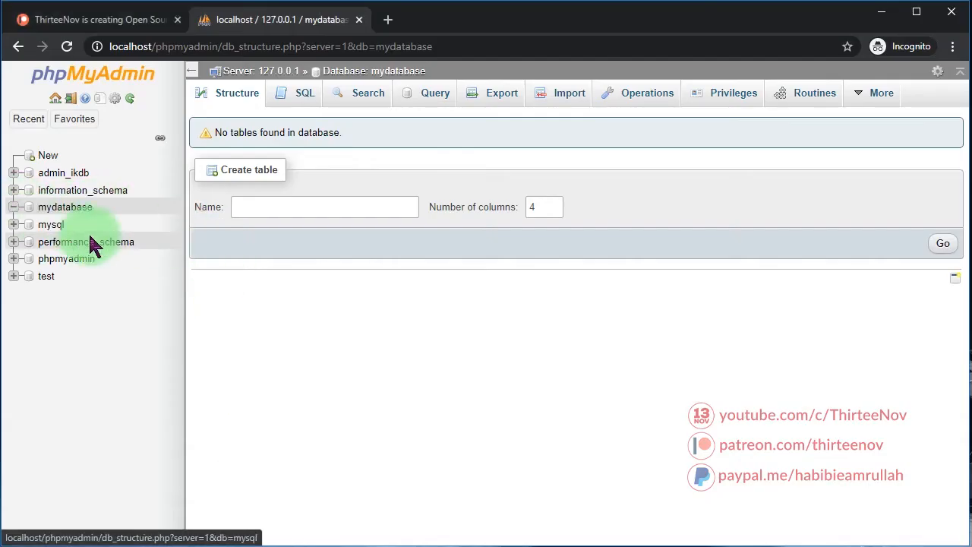
key("alt+Tab")
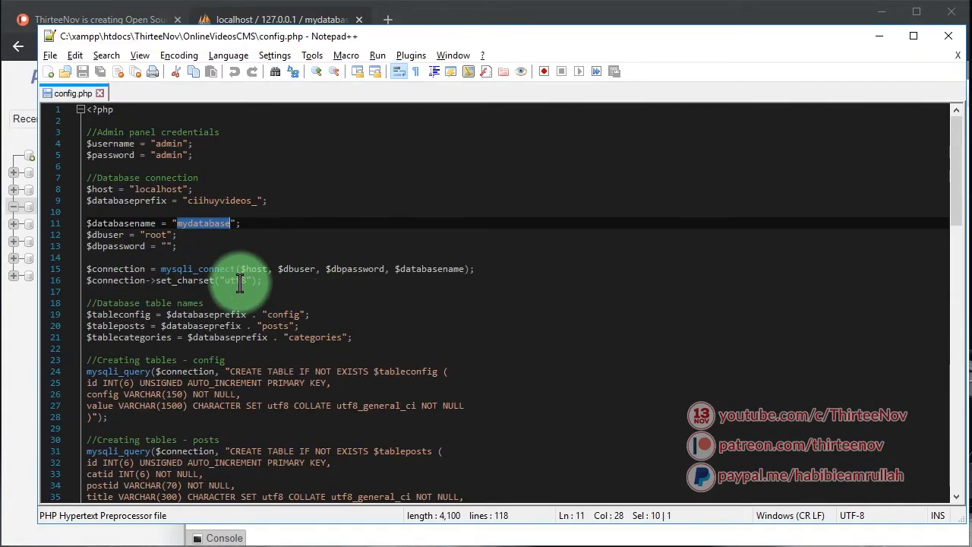
scroll(239, 282, "down", 10)
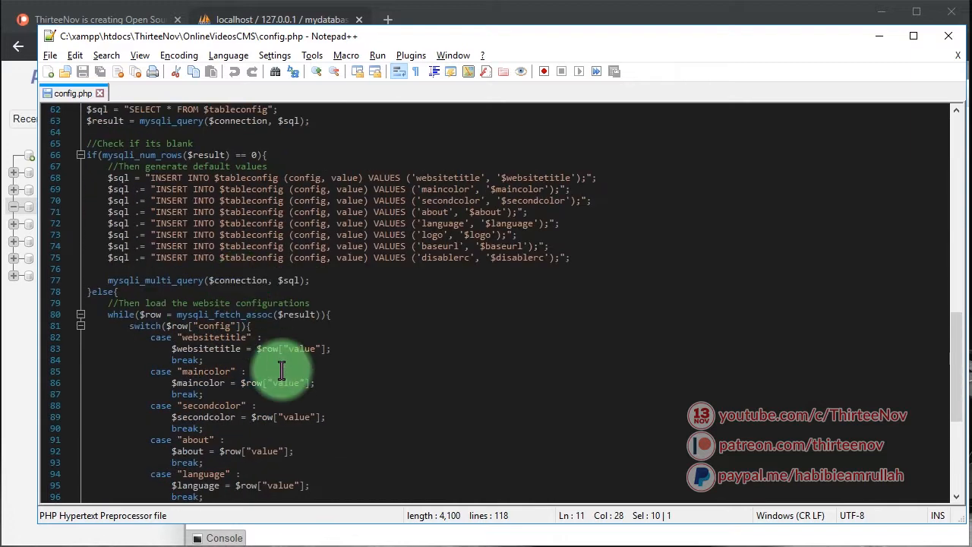
scroll(282, 367, "down", 7)
scroll(284, 383, "up", 20)
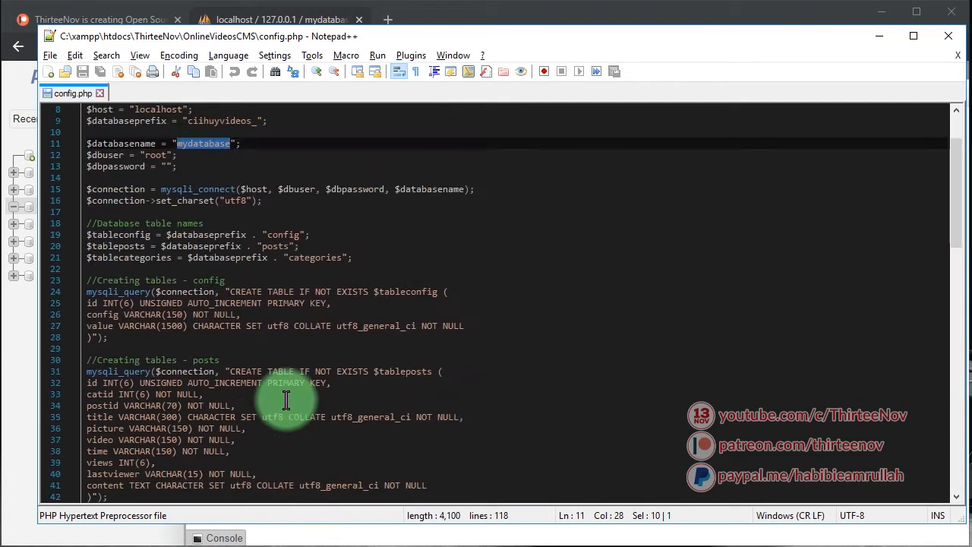
left_click(271, 235)
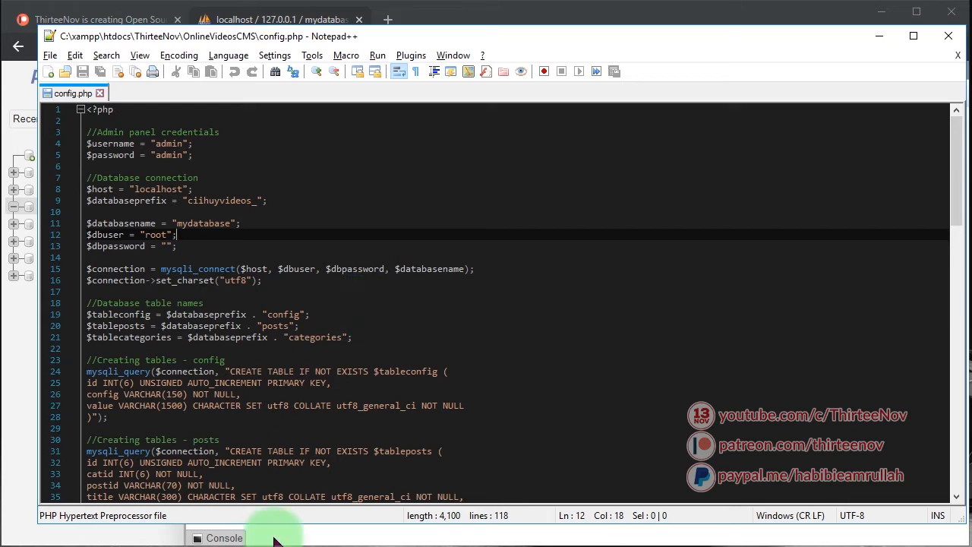
Copy the OnlineVideosCMS folder path and paste it into a new incognito tab
key("alt+Tab")
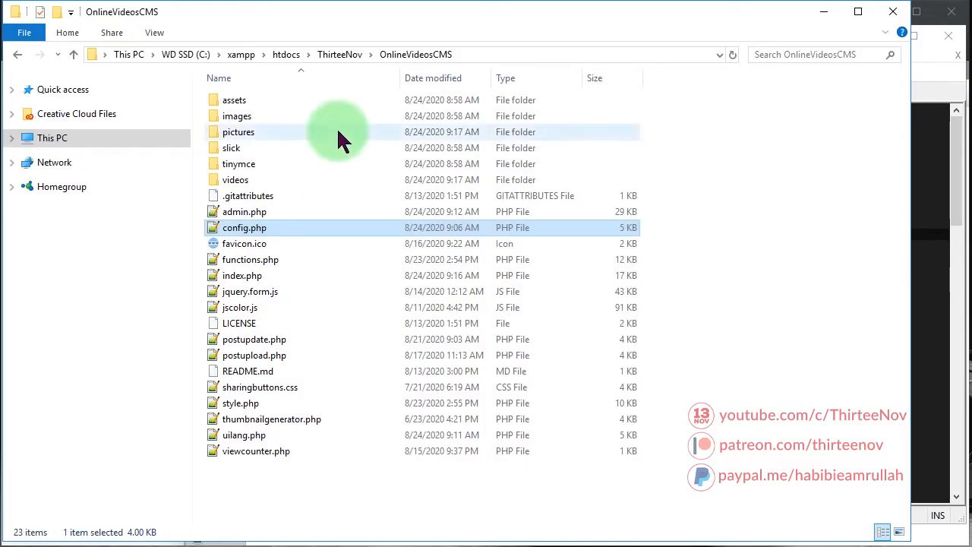
left_click(497, 55)
left_click(353, 55)
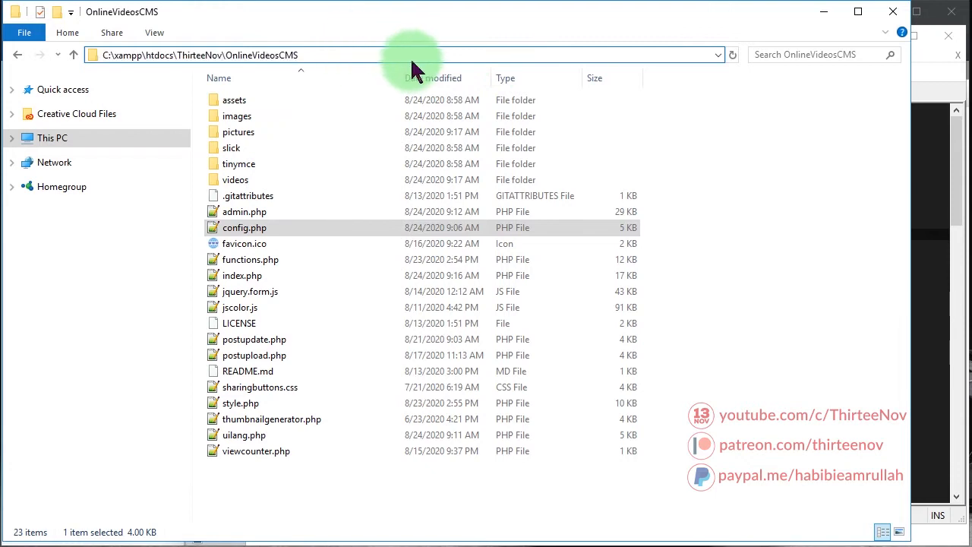
left_click_drag(406, 58, 3, 38)
key("ctrl+c")
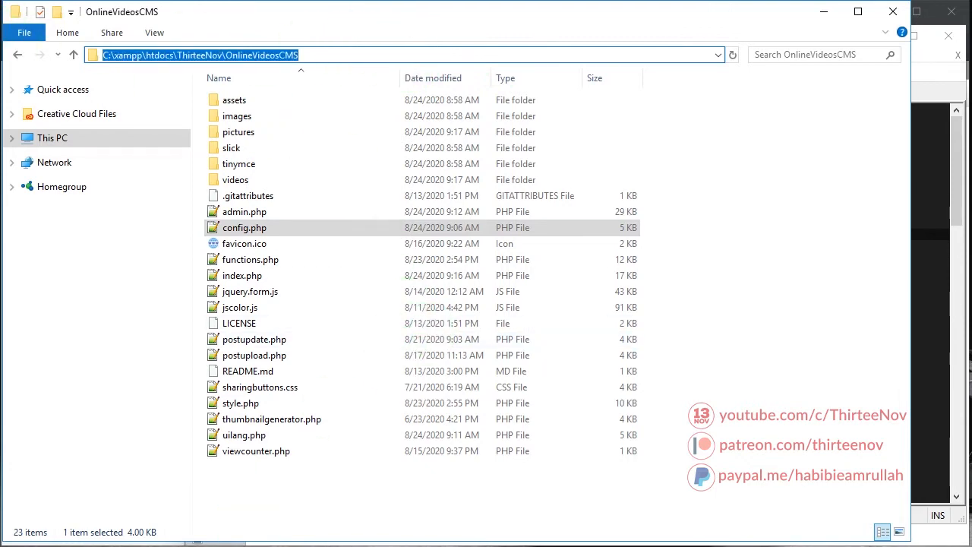
key("alt+Tab")
left_click(387, 19)
key("ctrl+v")
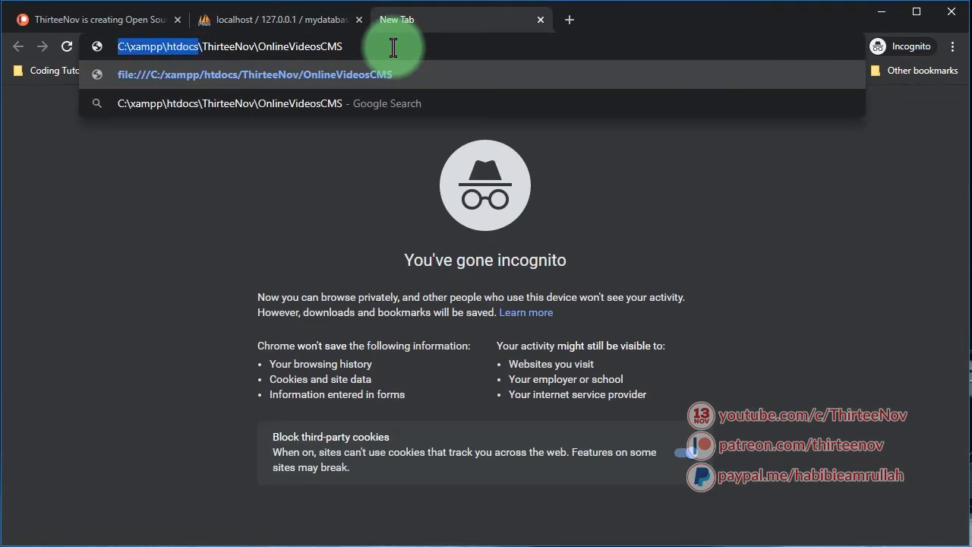
Replace C:\xampp\htdocs with localhost and load the CMS, showing its WELCOME alert
key("BackSpace")
type("loc")
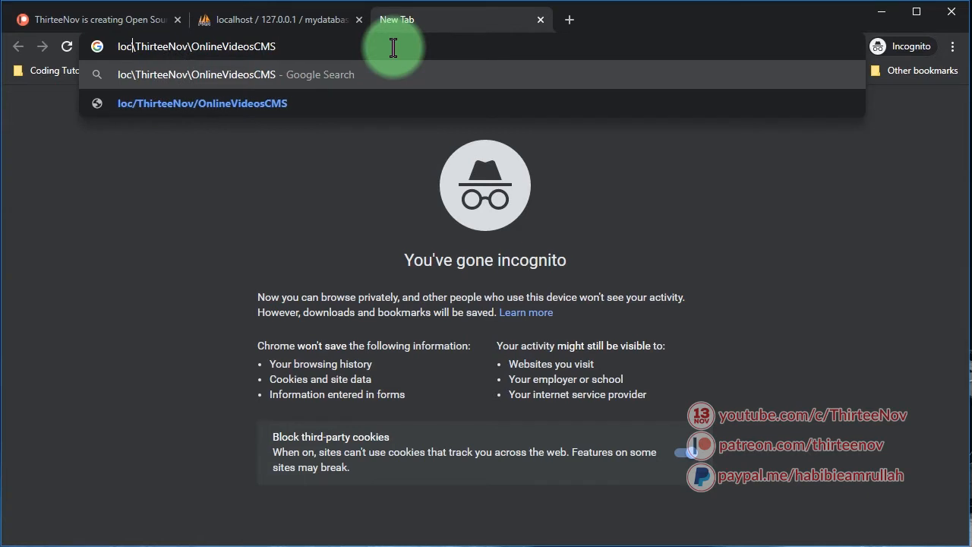
type("alhost")
key("Return")
left_click(344, 41)
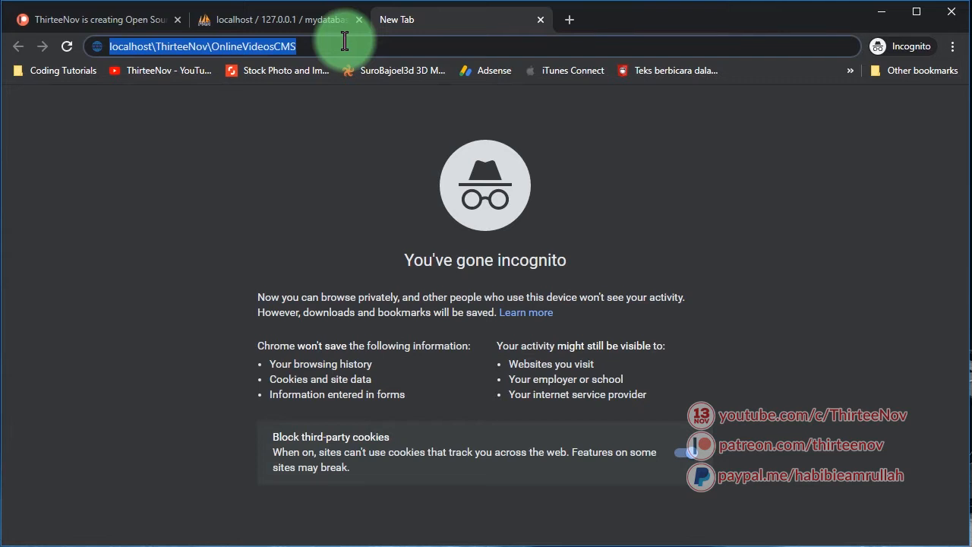
key("Return")
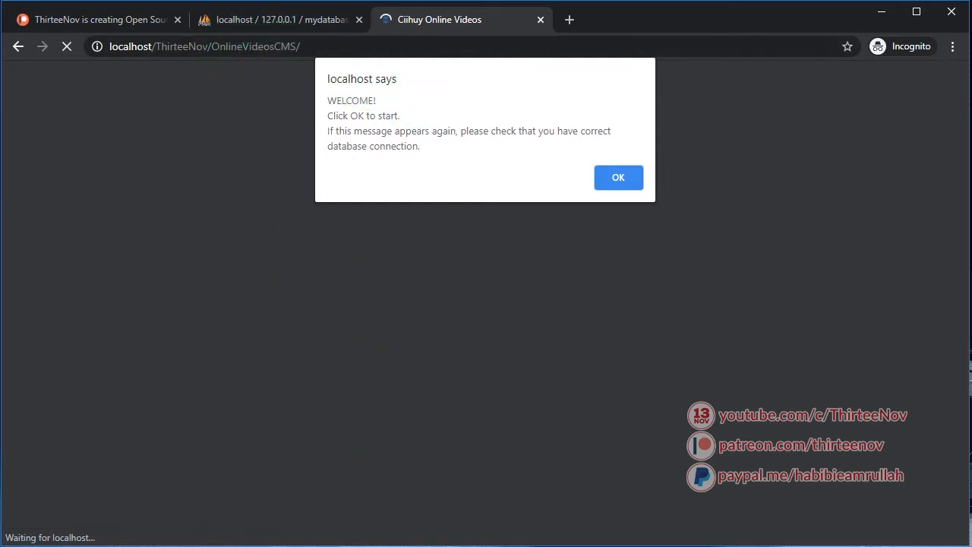
key("alt+Tab")
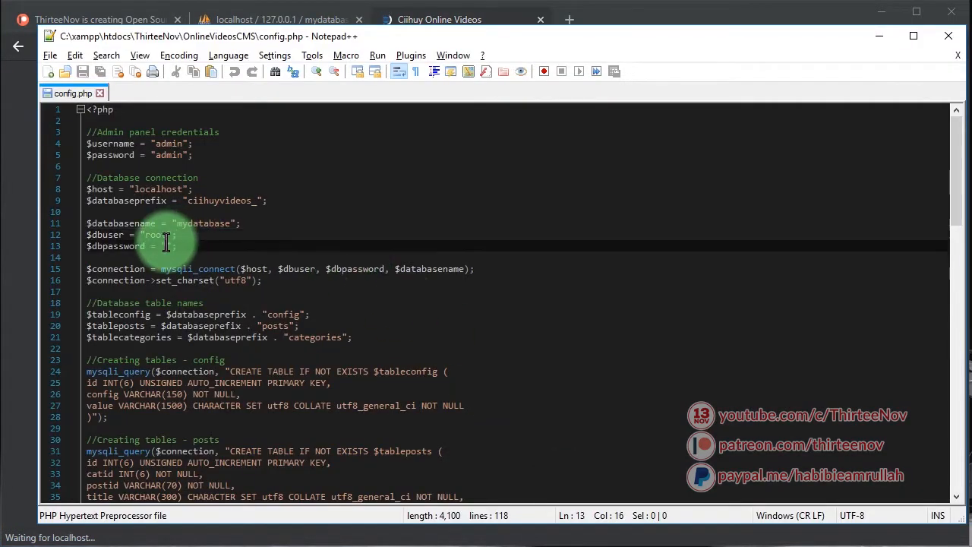
Confirm config.php uses database user root with a blank password, then return to the site
double_click(155, 235)
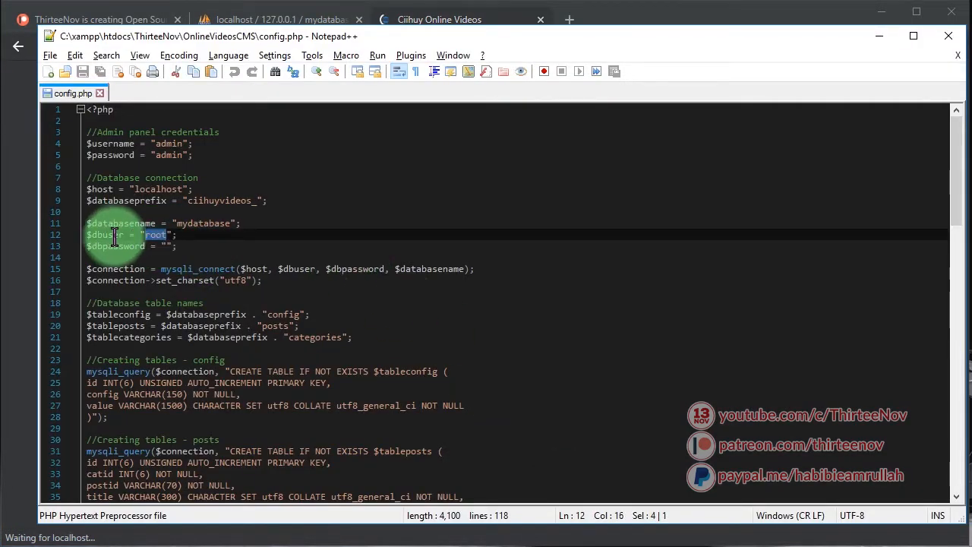
left_click(169, 246)
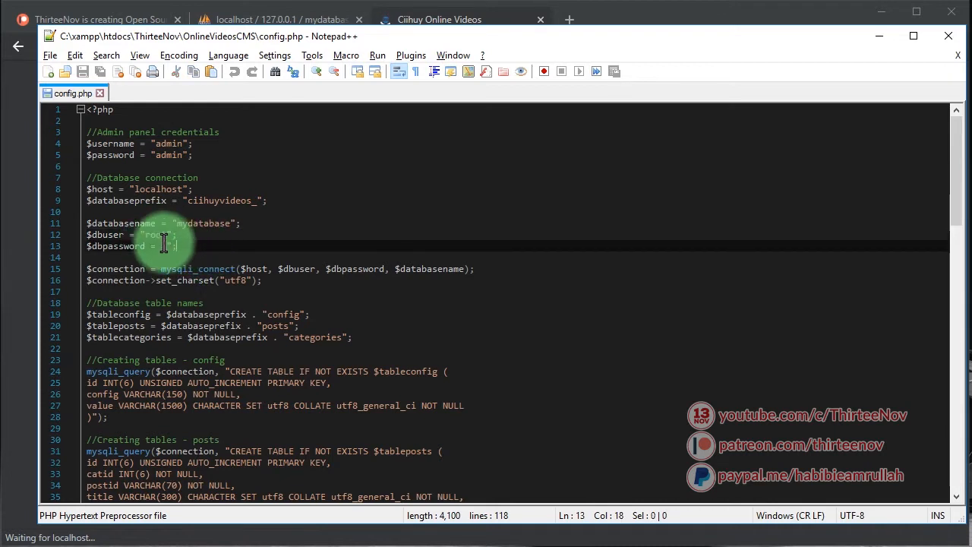
double_click(170, 236)
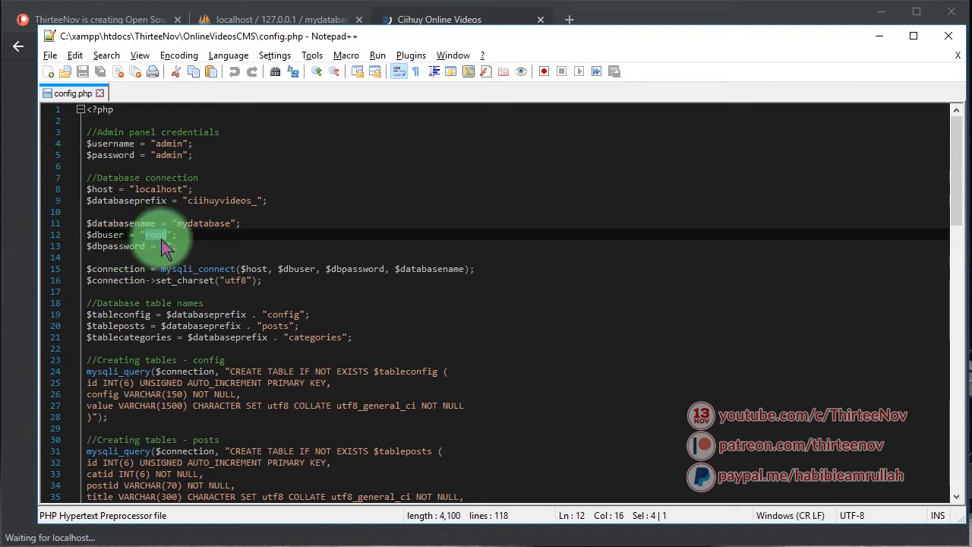
left_click(166, 246)
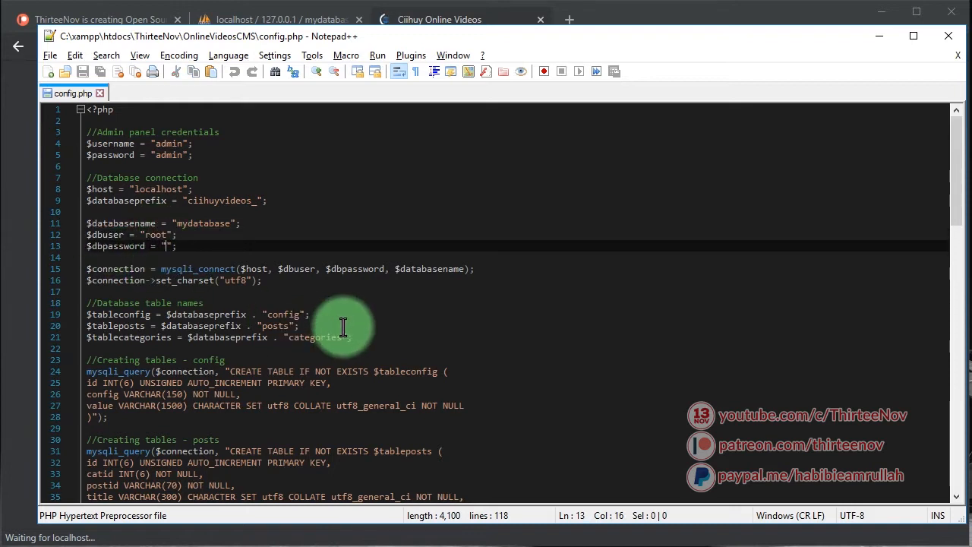
left_click(164, 237)
left_click(274, 257)
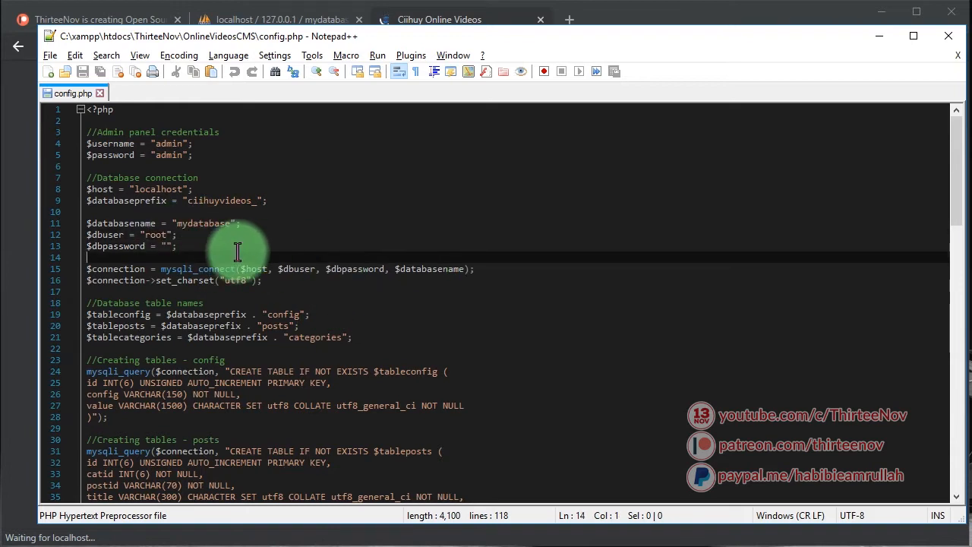
left_click(448, 23)
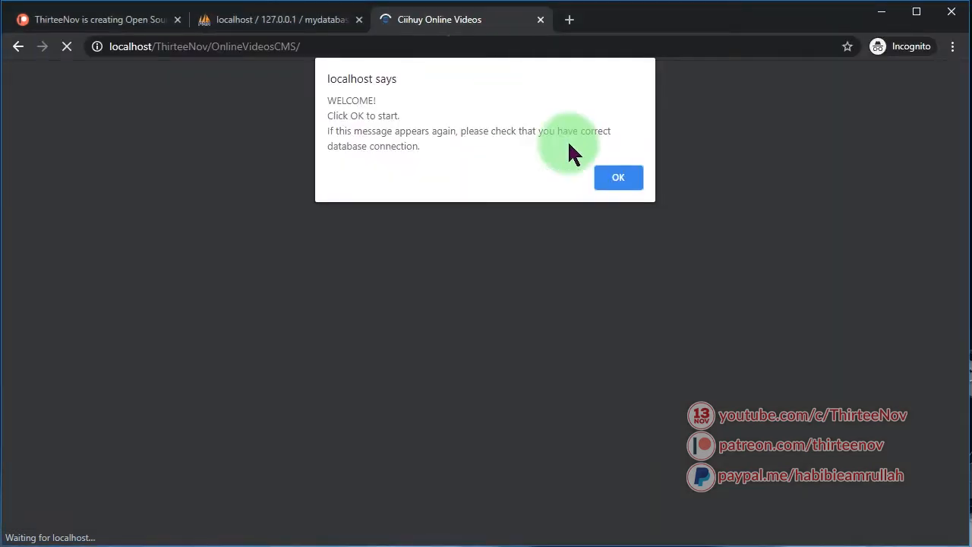
Dismiss the WELCOME alert and reload the empty CMS home page
left_click(627, 180)
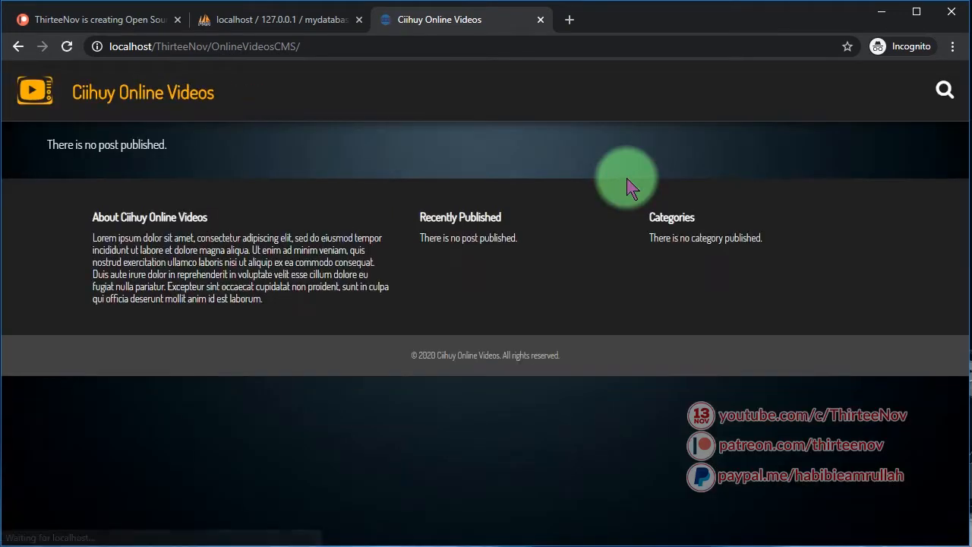
left_click(160, 103)
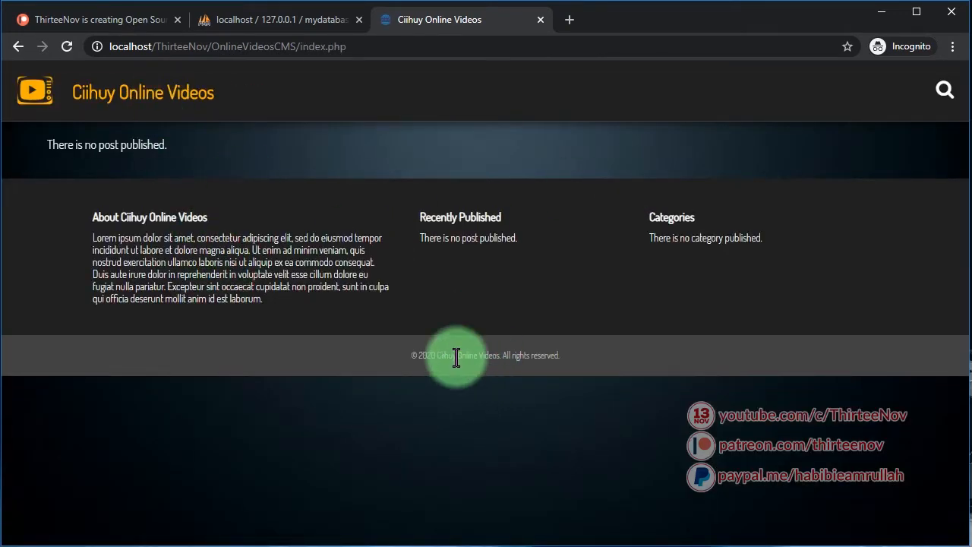
left_click(166, 95)
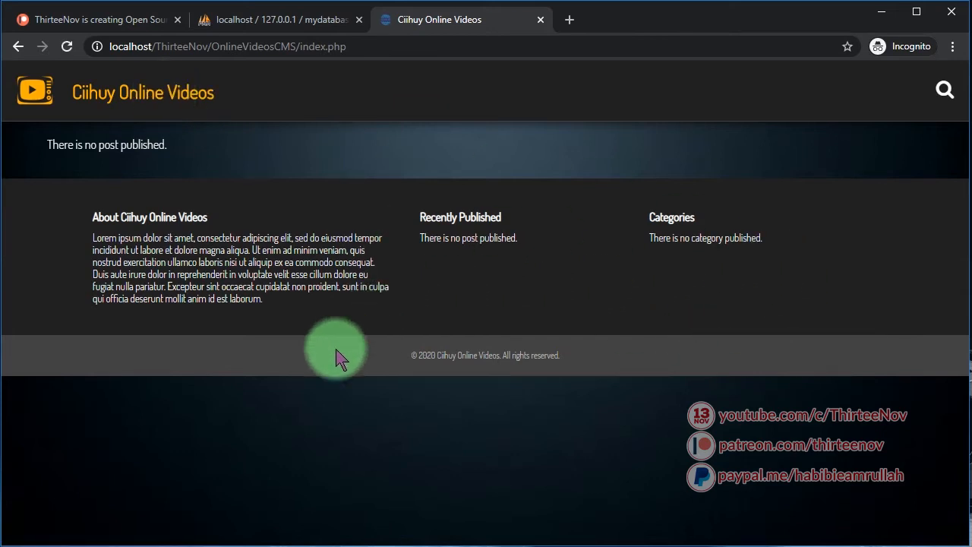
Copy the site address into a new incognito tab and remove index.php from it
left_click(408, 44)
left_click(300, 179)
left_click(372, 42)
key("ctrl+c")
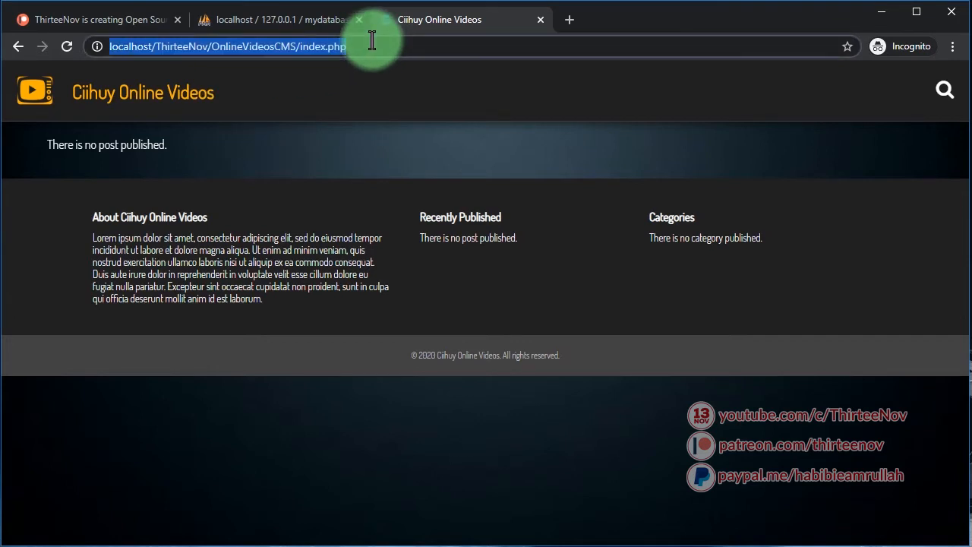
left_click(571, 21)
key("ctrl+v")
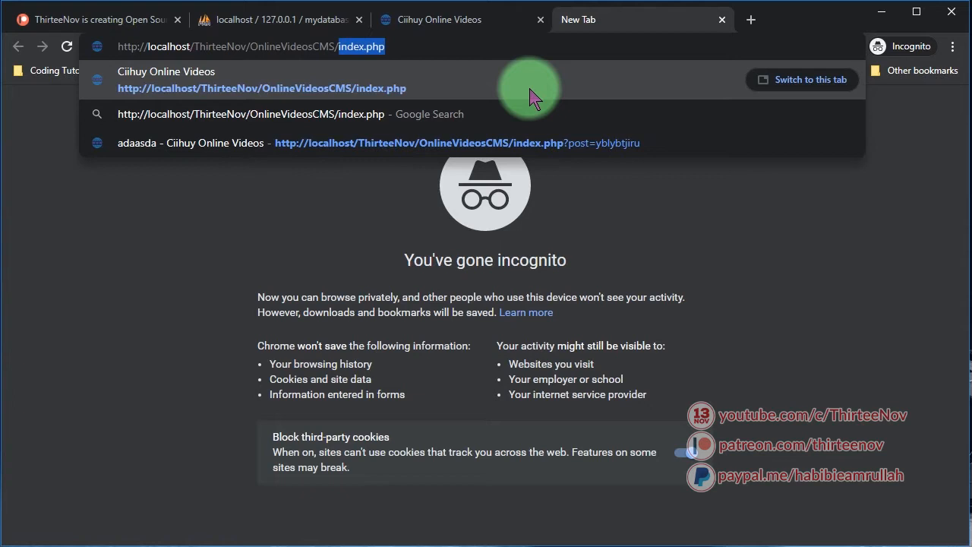
key("BackSpace")
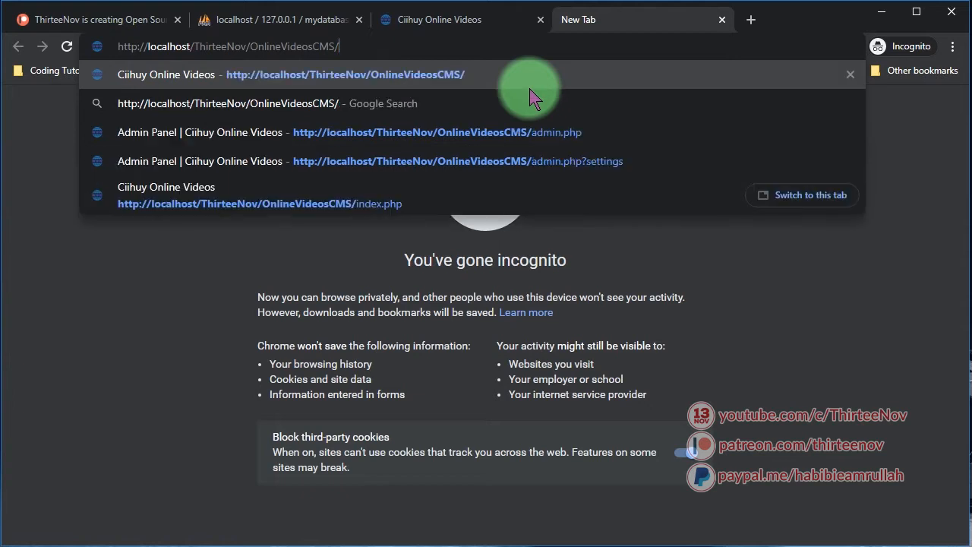
Load the admin.php login page
type("admin.php")
left_click(530, 85)
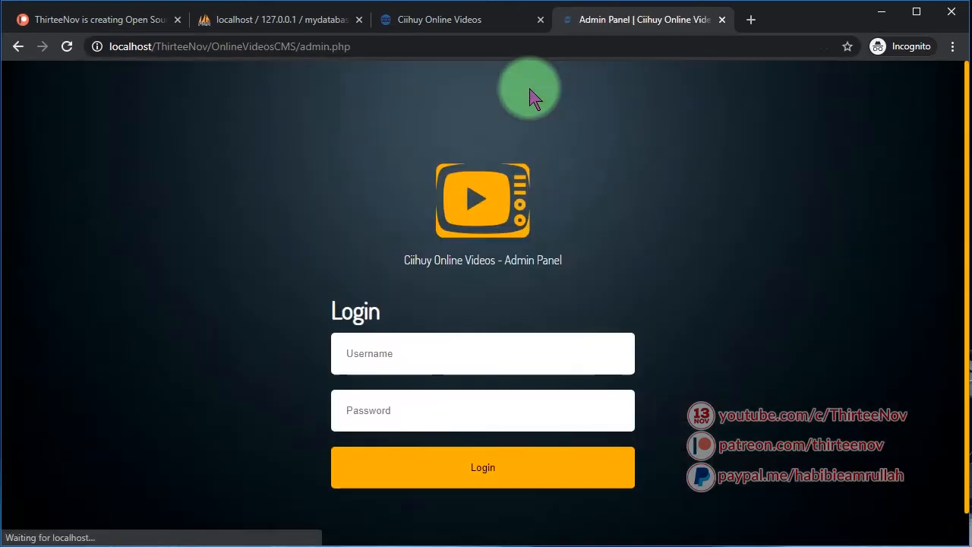
scroll(524, 357, "down", 1)
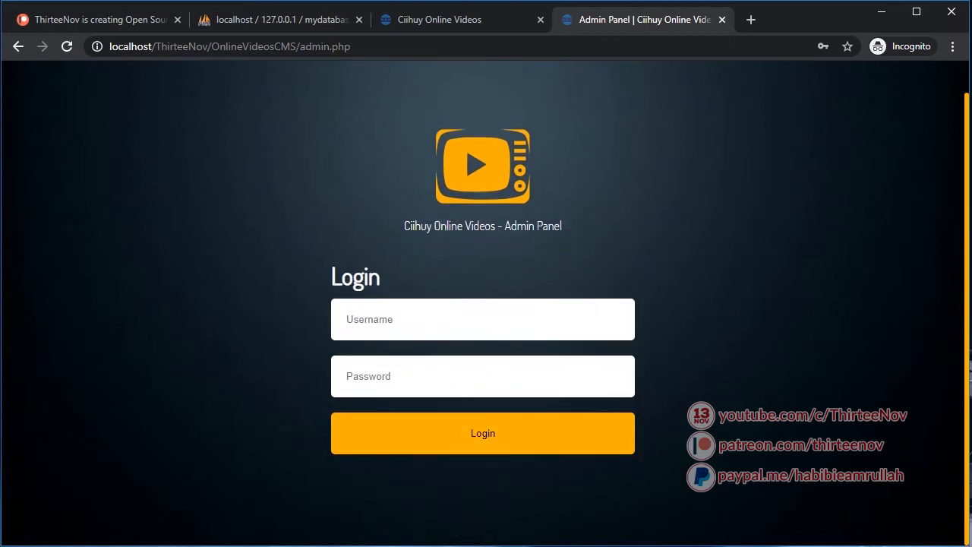
Log in with the admin username and password, checking them against config.php
left_click(403, 314)
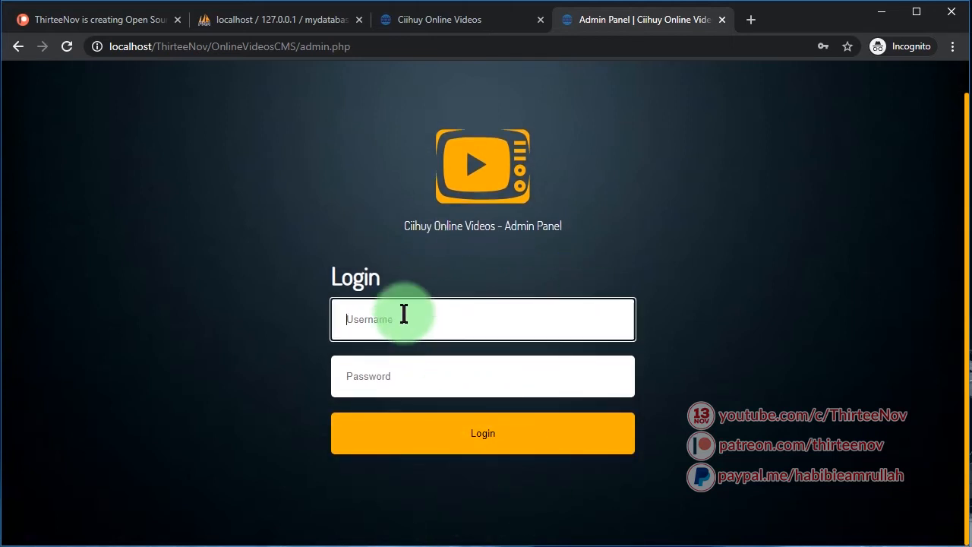
type("ad")
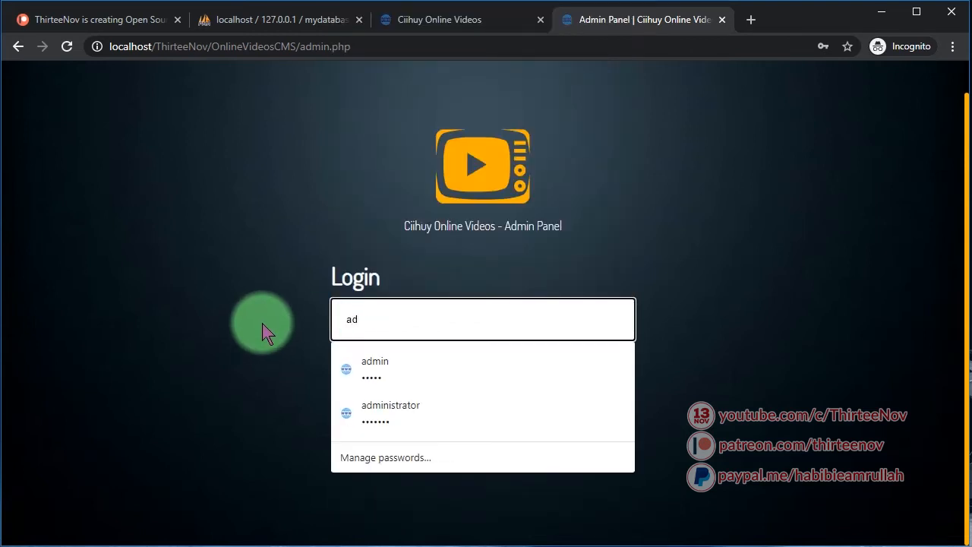
type("min")
key("Tab")
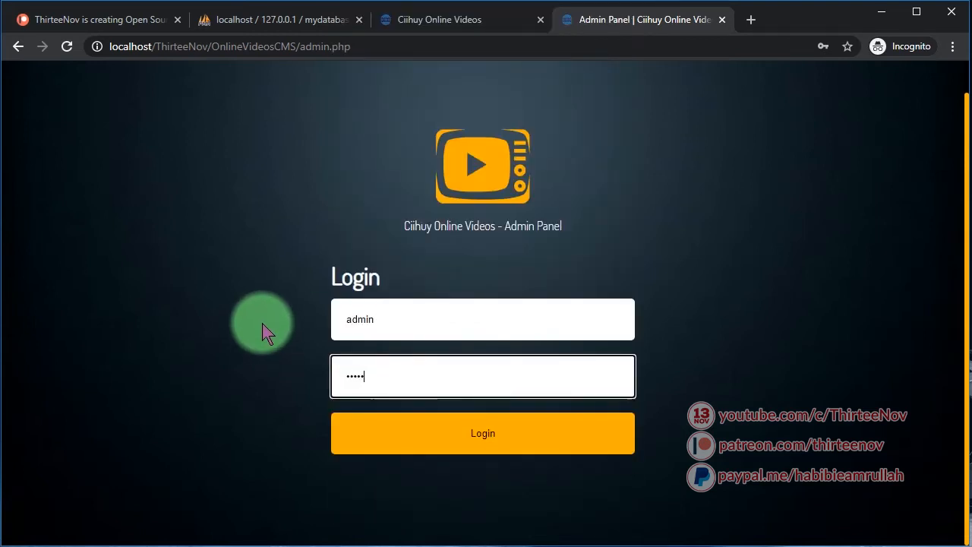
key("alt+Tab")
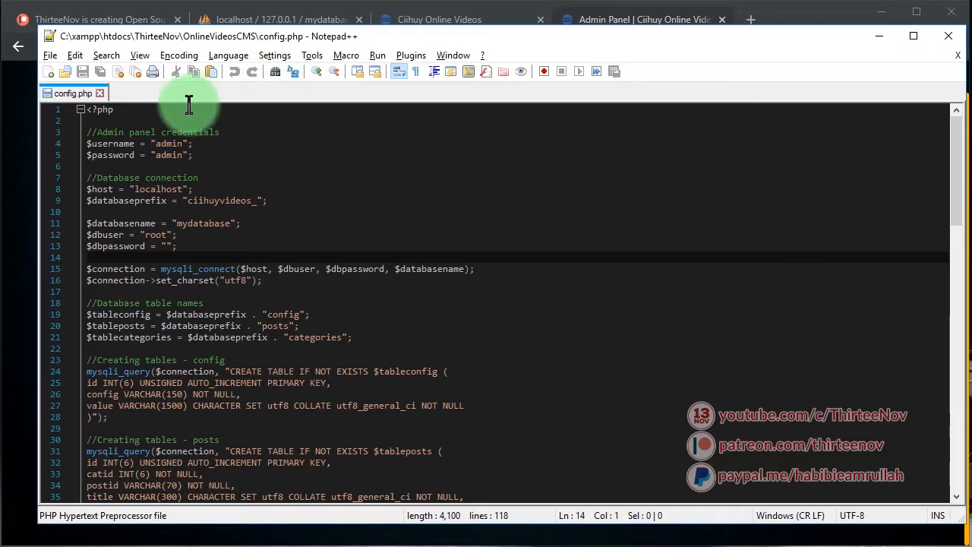
left_click_drag(204, 154, 66, 144)
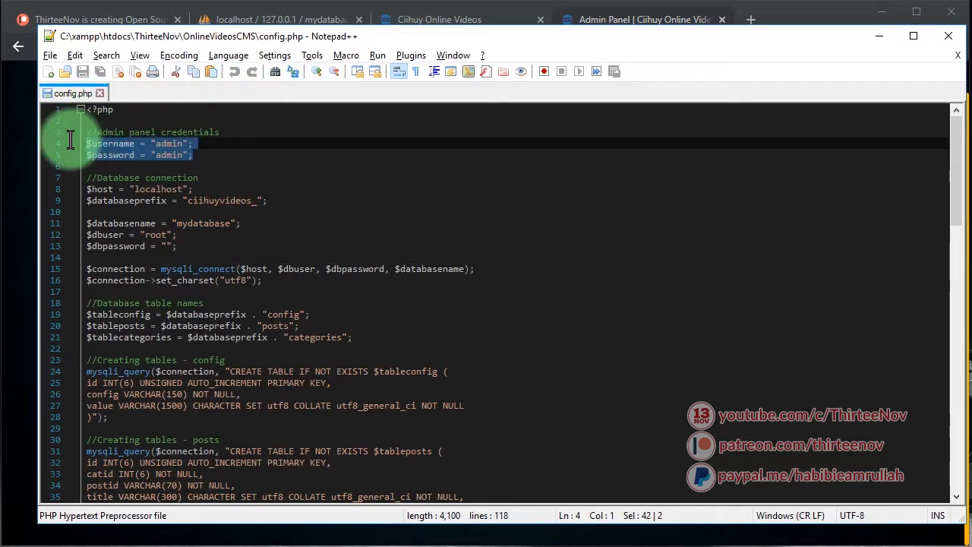
left_click(767, 17)
left_click(446, 434)
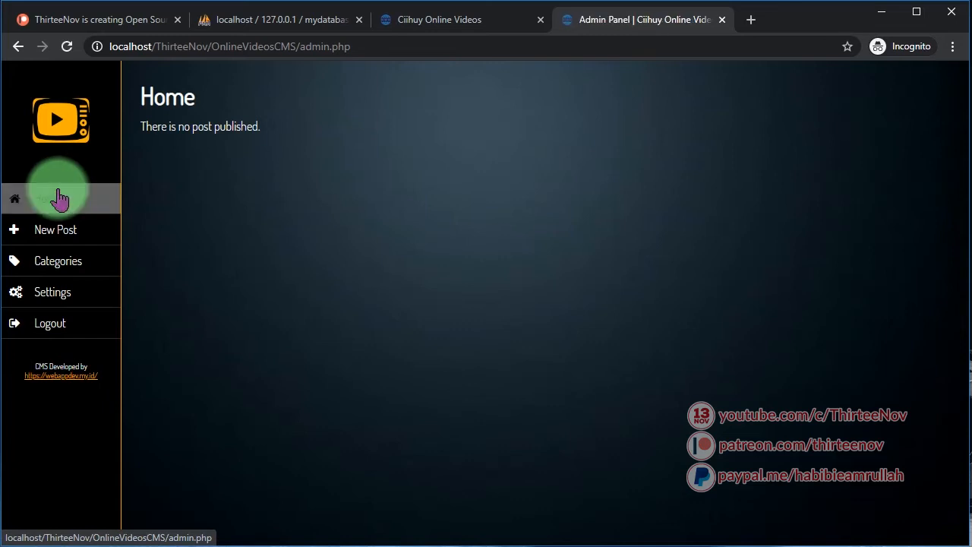
Go to Settings and change the Website Title to Funny Animal Videos
left_click(65, 237)
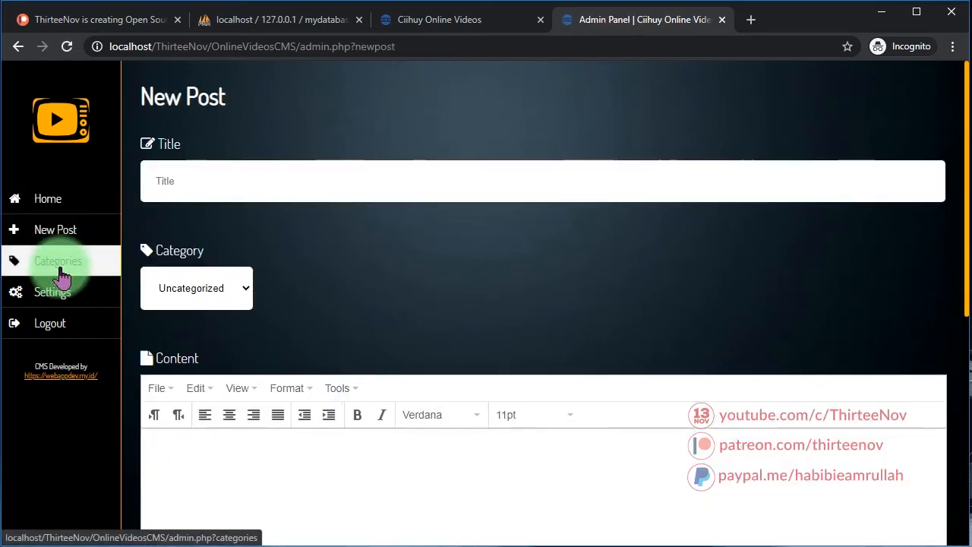
left_click(61, 272)
left_click(48, 289)
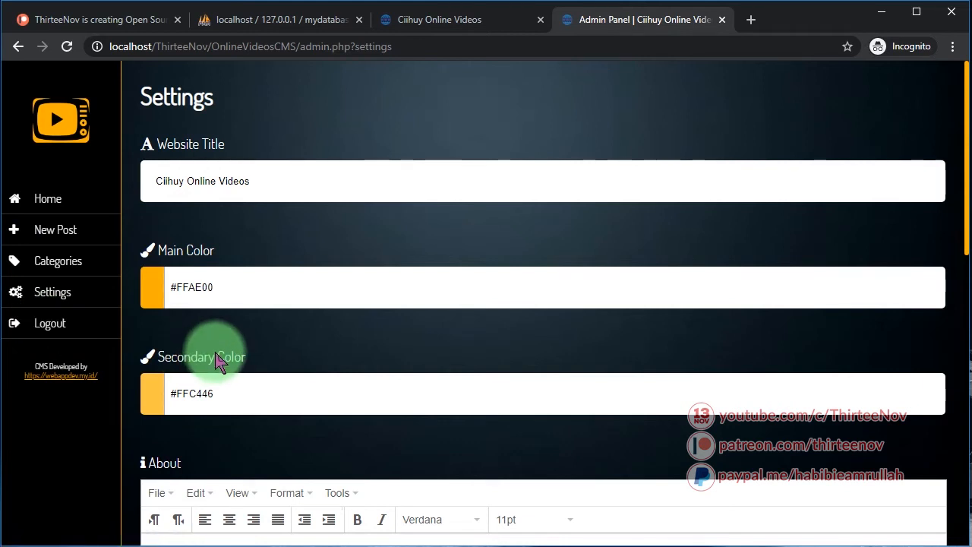
scroll(311, 274, "down", 5)
scroll(313, 304, "up", 5)
scroll(311, 298, "down", 2)
left_click(62, 296)
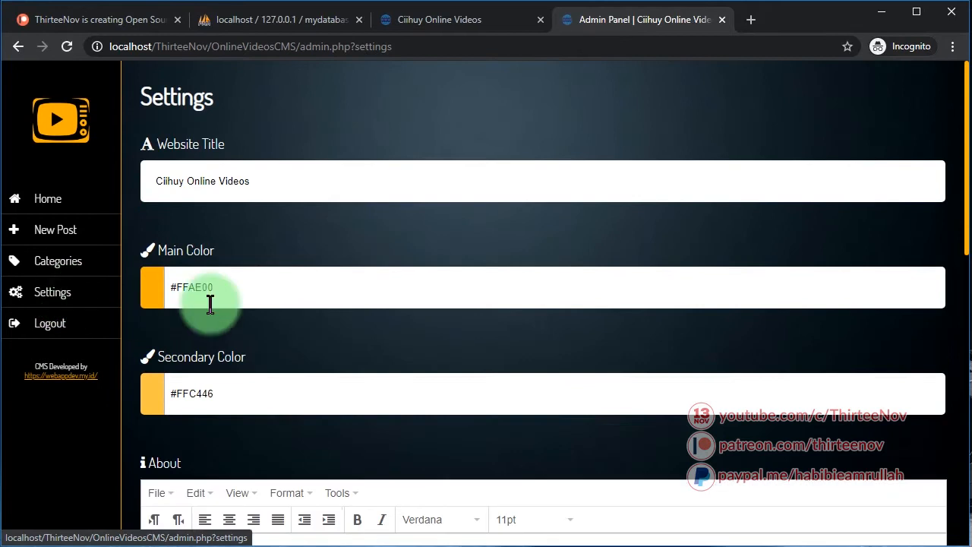
triple_click(354, 184)
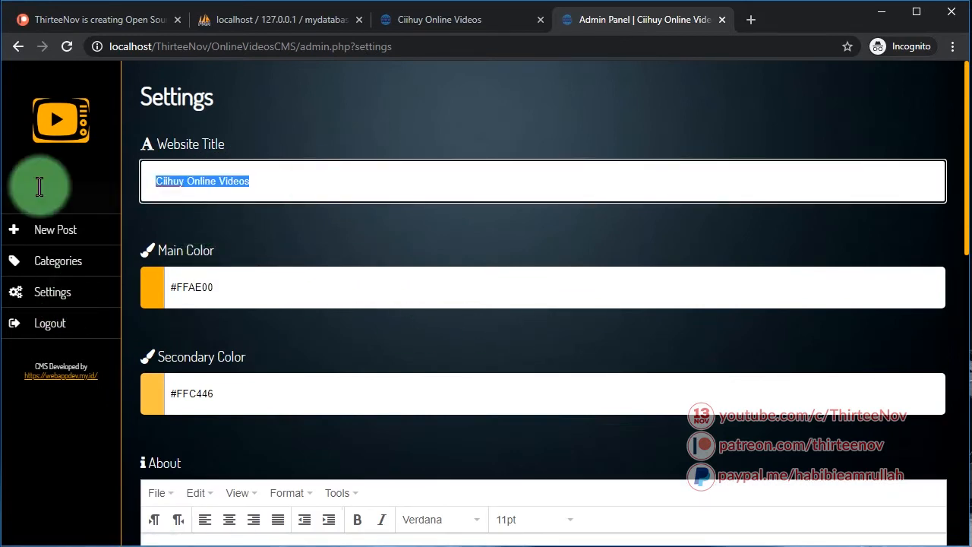
left_click_drag(392, 189, 4, 189)
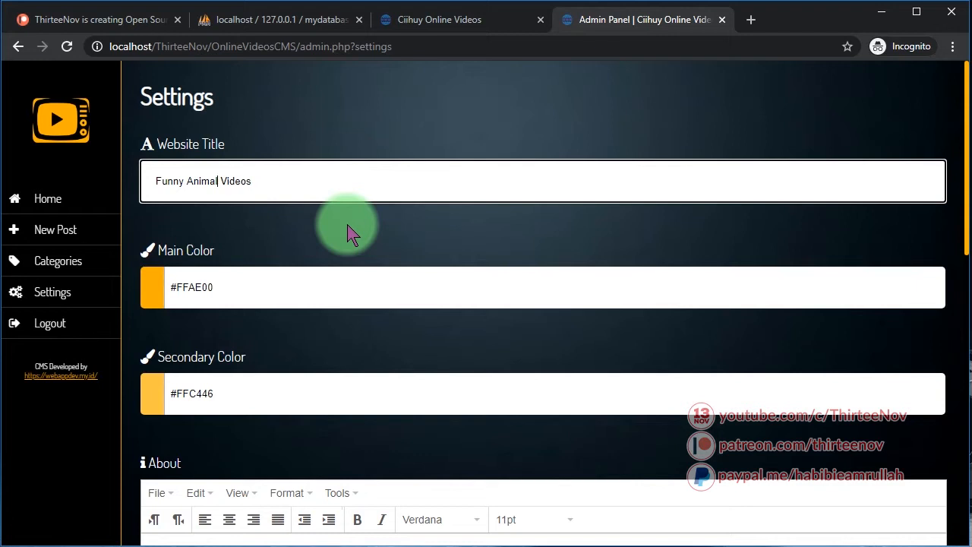
Set Main Color to #308AFF and Secondary Color to #0022FF
left_click(149, 287)
left_click(281, 365)
left_click(233, 333)
left_click(306, 341)
left_click(169, 390)
left_click_drag(226, 417, 156, 452)
left_click(228, 425)
left_click(167, 406)
left_click_drag(253, 436, 235, 425)
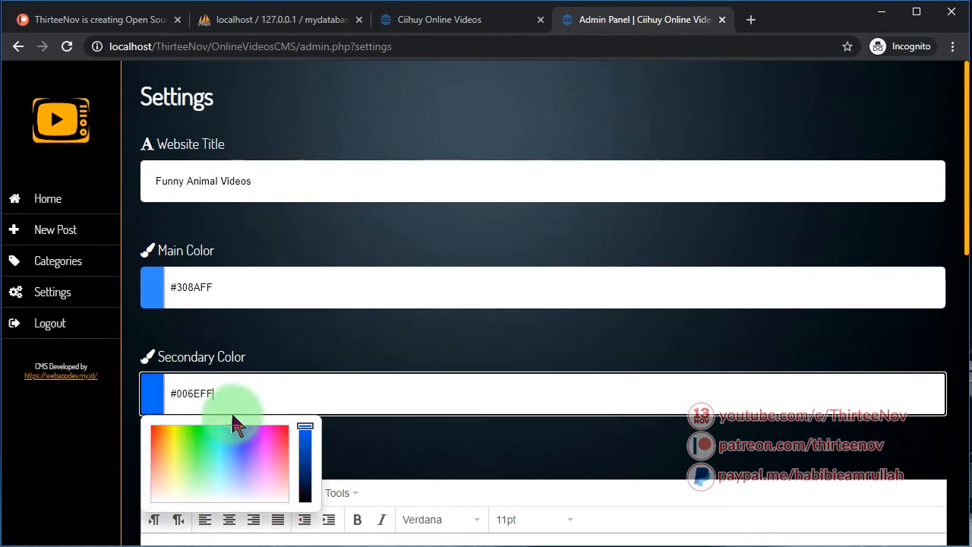
left_click(342, 263)
Replace the whole About paragraph with new Funny Animal Videos about text
scroll(261, 423, "down", 4)
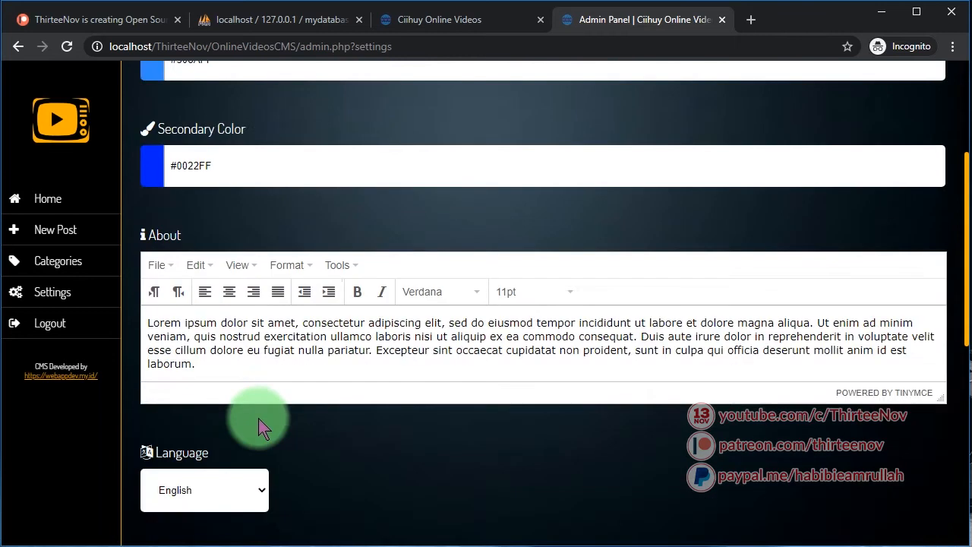
left_click(225, 304)
key("ctrl+a")
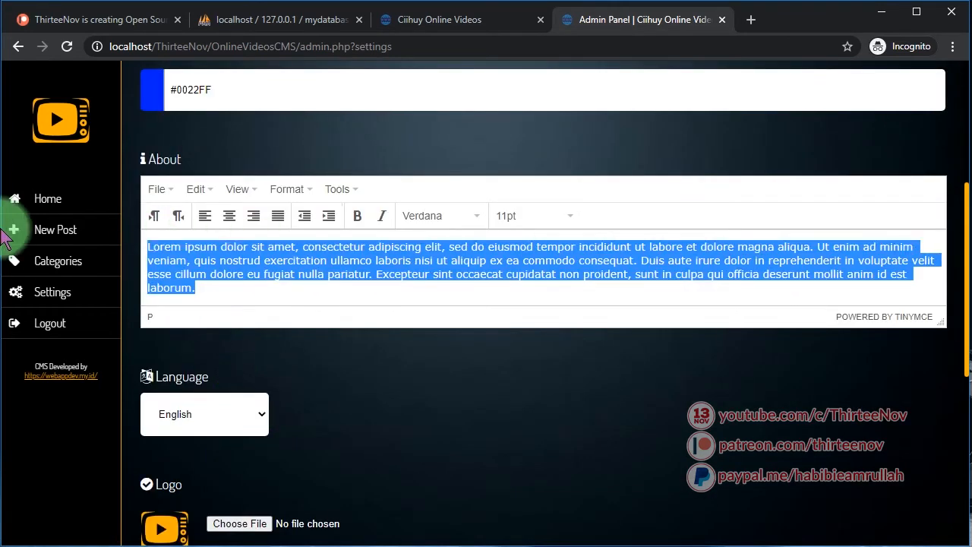
left_click_drag(235, 291, 4, 221)
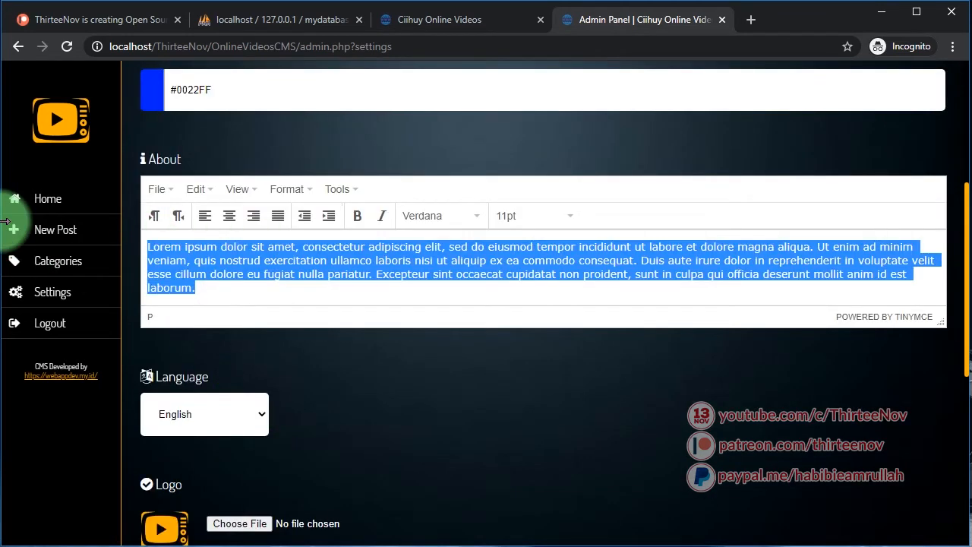
type("Funny animal videos for fun!")
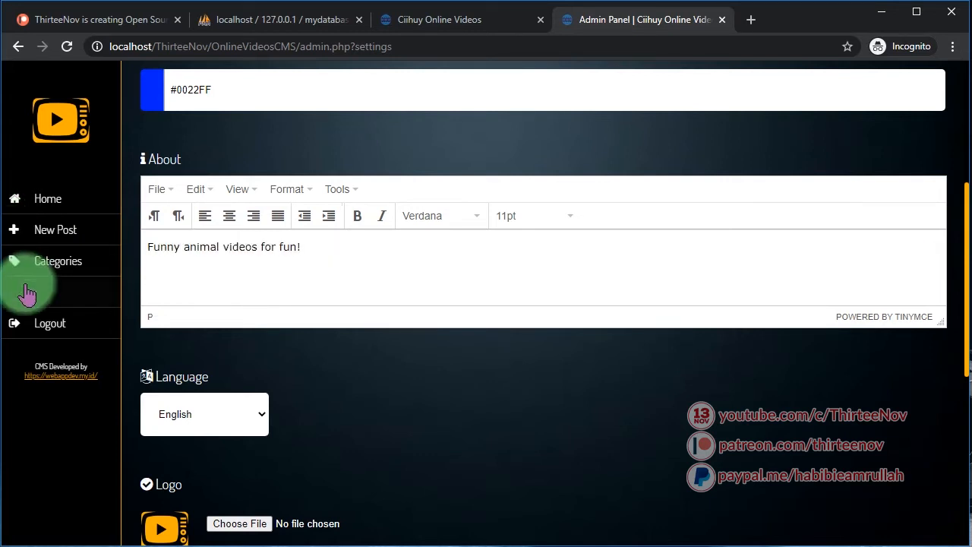
Keep the site language set to English
scroll(477, 402, "down", 3)
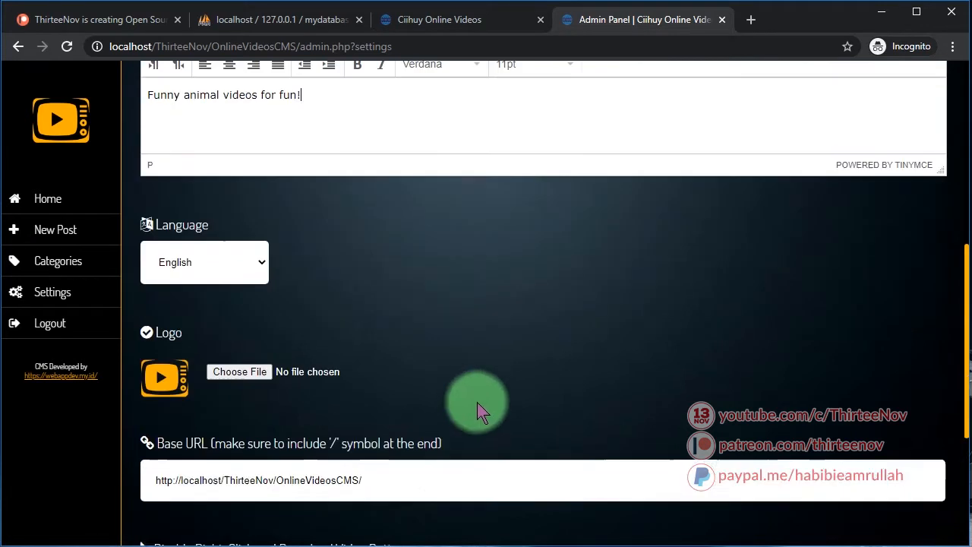
left_click(228, 196)
left_click(233, 196)
left_click(217, 195)
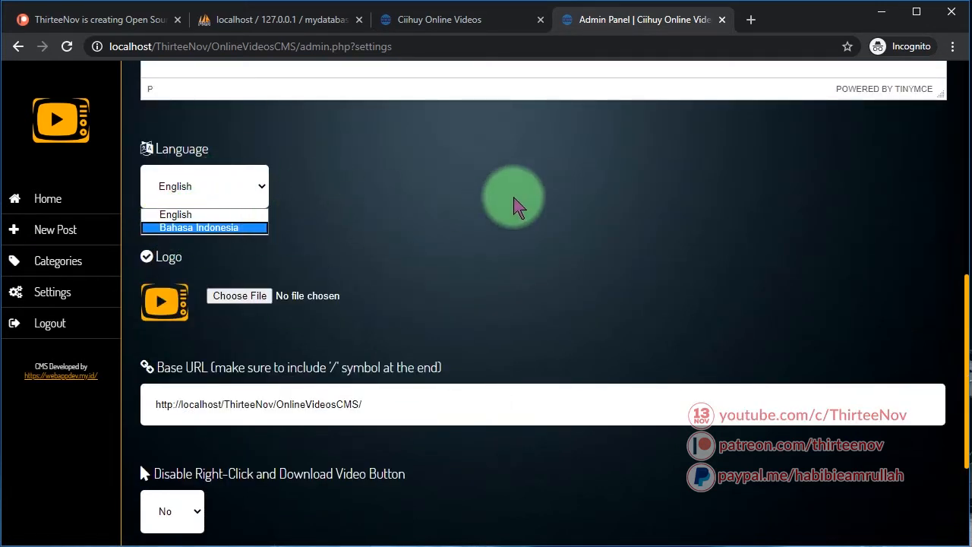
left_click(515, 199)
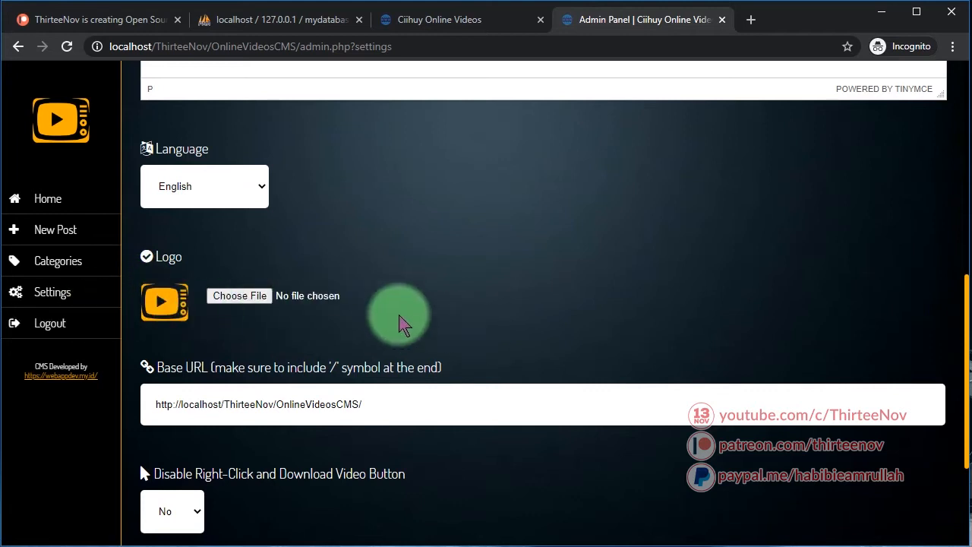
Check the base URL and leave Disable Right-Click and download protection at No
scroll(354, 340, "down", 2)
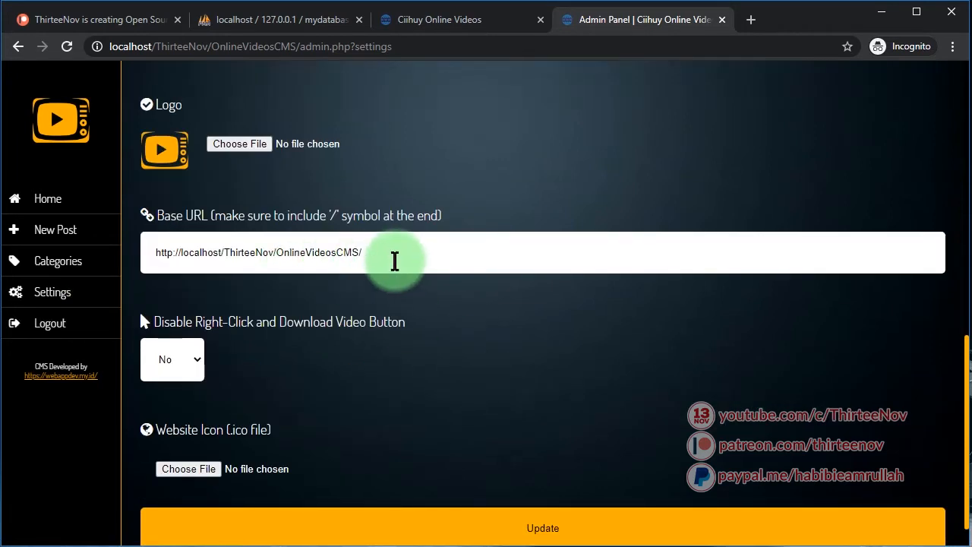
left_click(409, 261)
left_click_drag(409, 261, 108, 261)
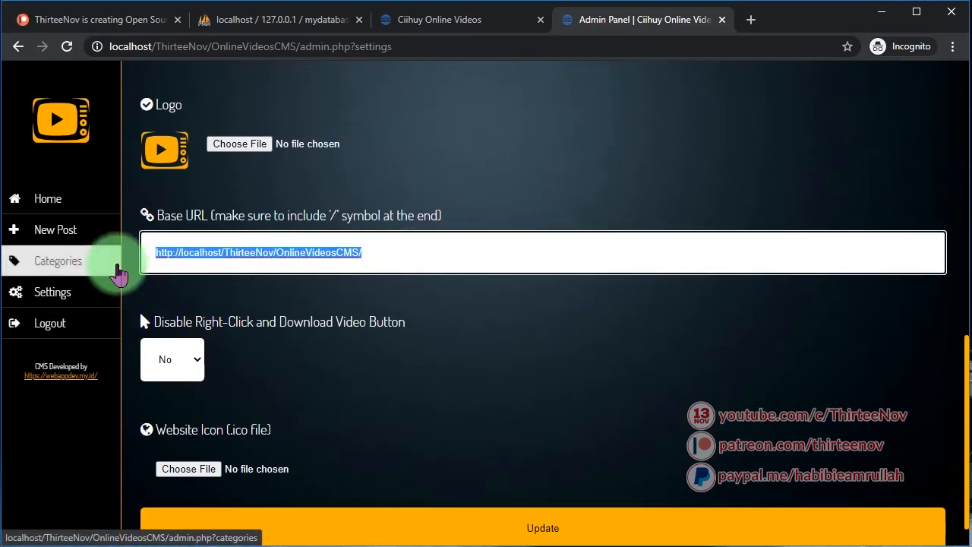
left_click(680, 414)
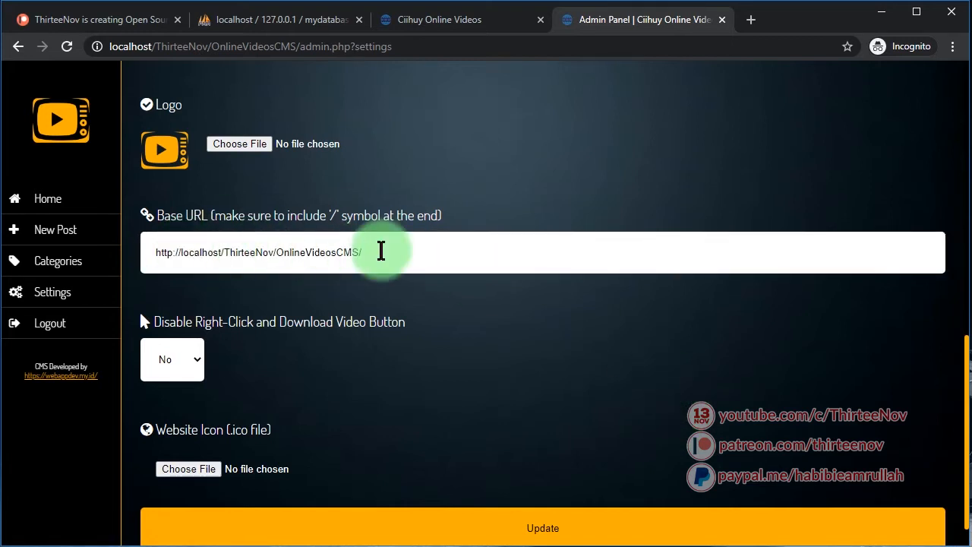
scroll(273, 399, "down", 1)
left_click(182, 332)
left_click(183, 332)
left_click(174, 326)
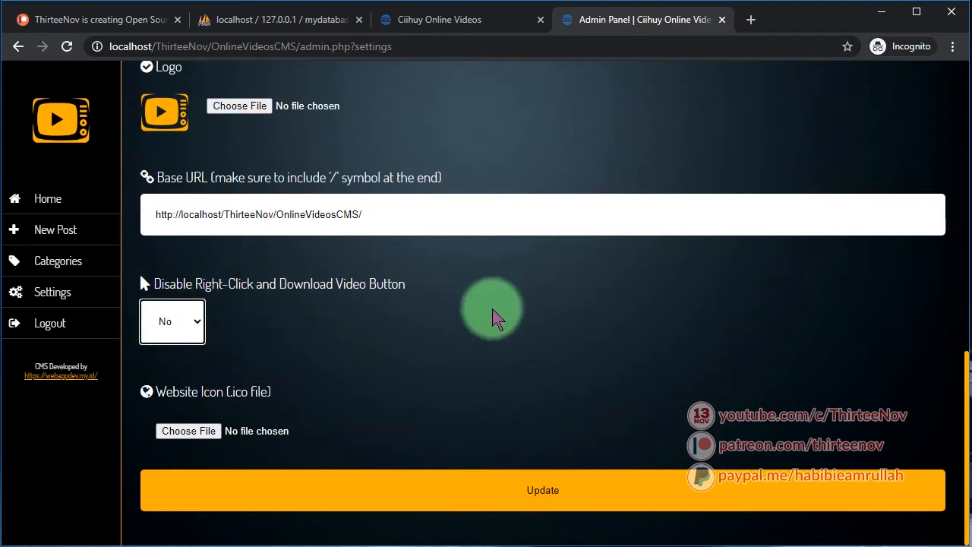
left_click(385, 301)
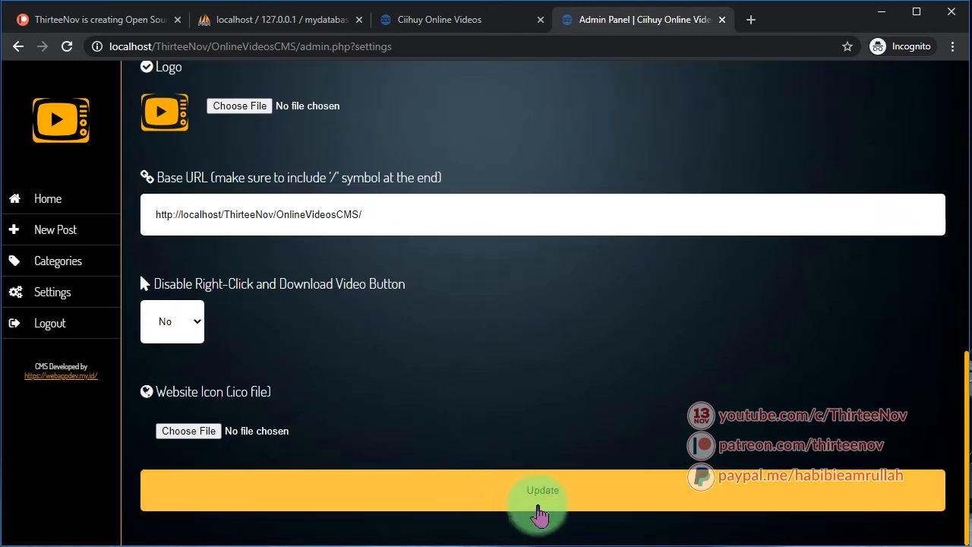
Save the settings and reload the public site to see the Funny Animal Videos title
left_click(563, 495)
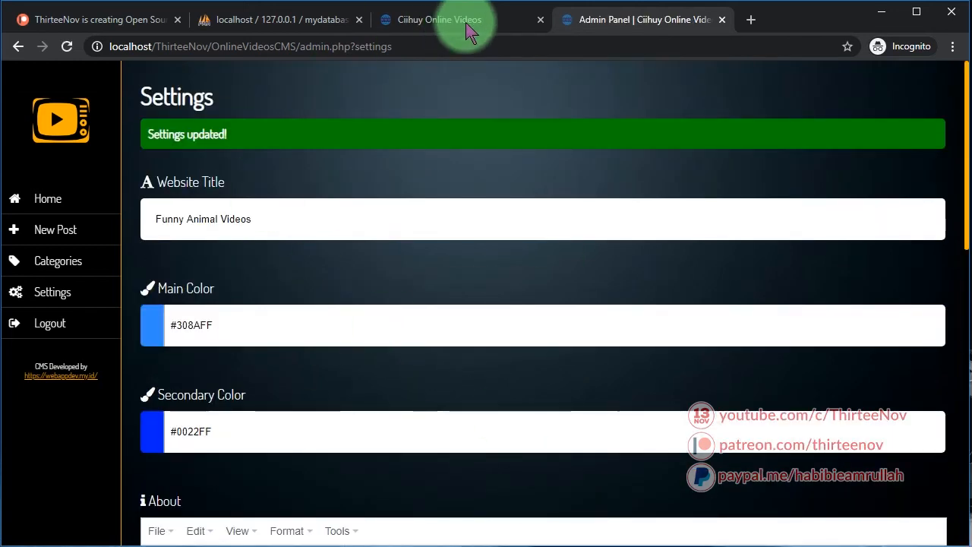
left_click(465, 25)
left_click(141, 148)
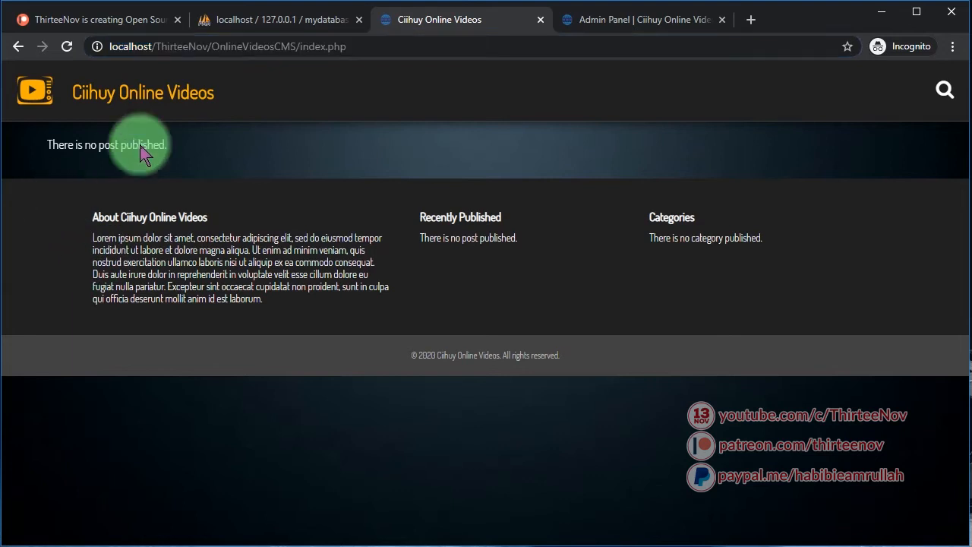
left_click(161, 108)
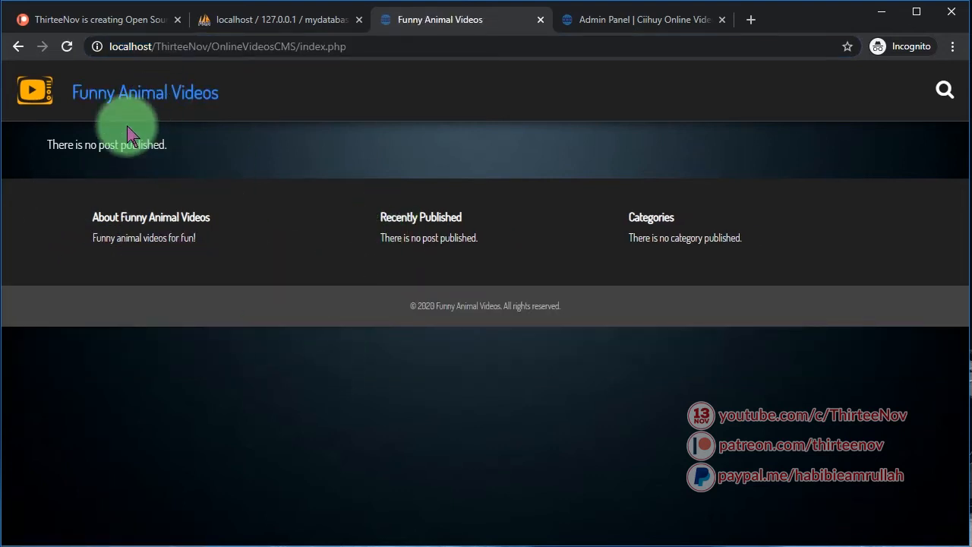
Check the new site title on the public page, then return to the admin settings
left_click_drag(239, 99, 63, 101)
left_click(289, 161)
left_click_drag(221, 94, 205, 147)
left_click(613, 23)
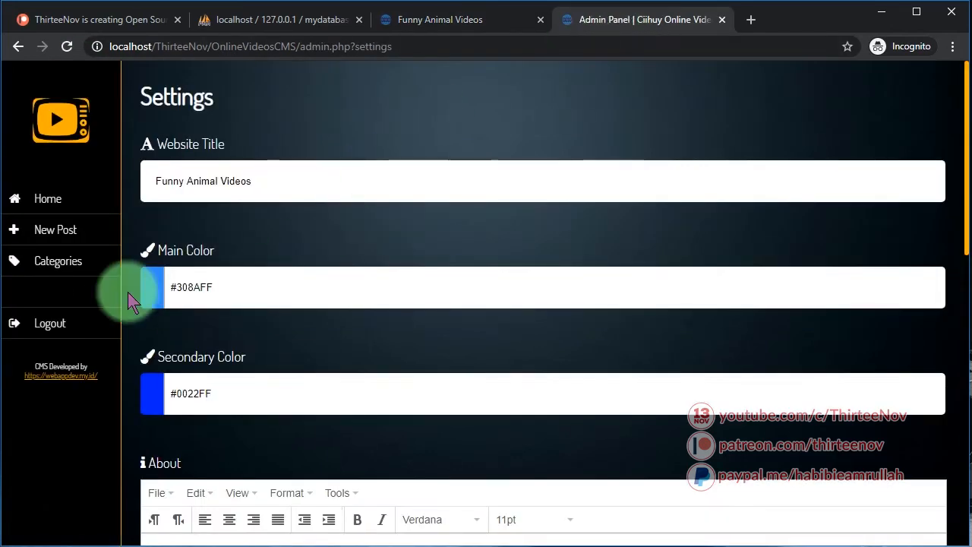
Add Dogs and Cats on the Categories page, then open the New Post form
left_click(75, 262)
left_click(319, 243)
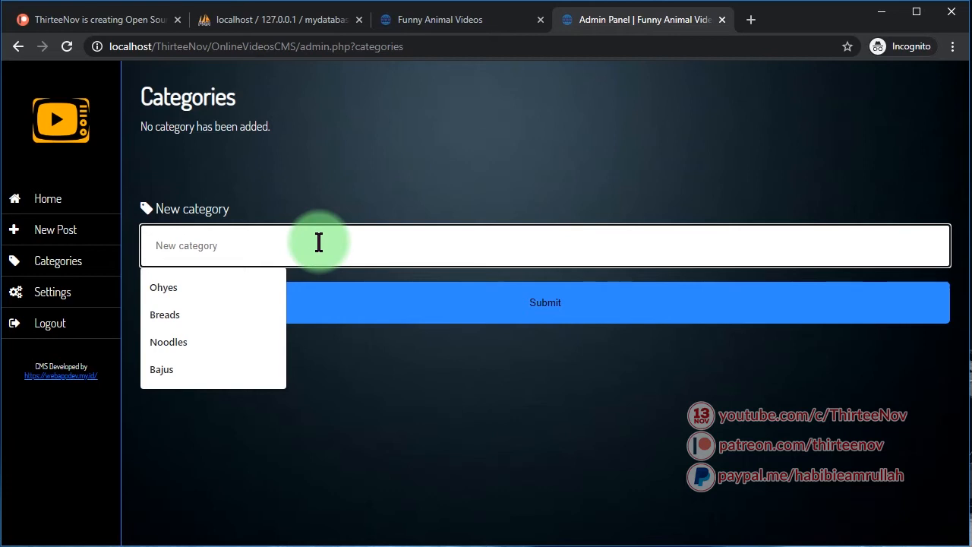
left_click(320, 242)
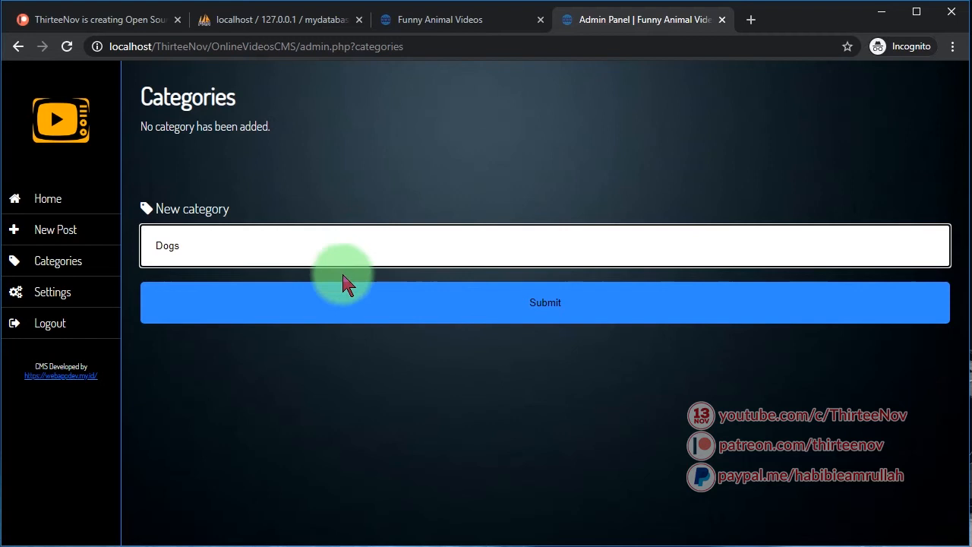
left_click(332, 301)
left_click(194, 275)
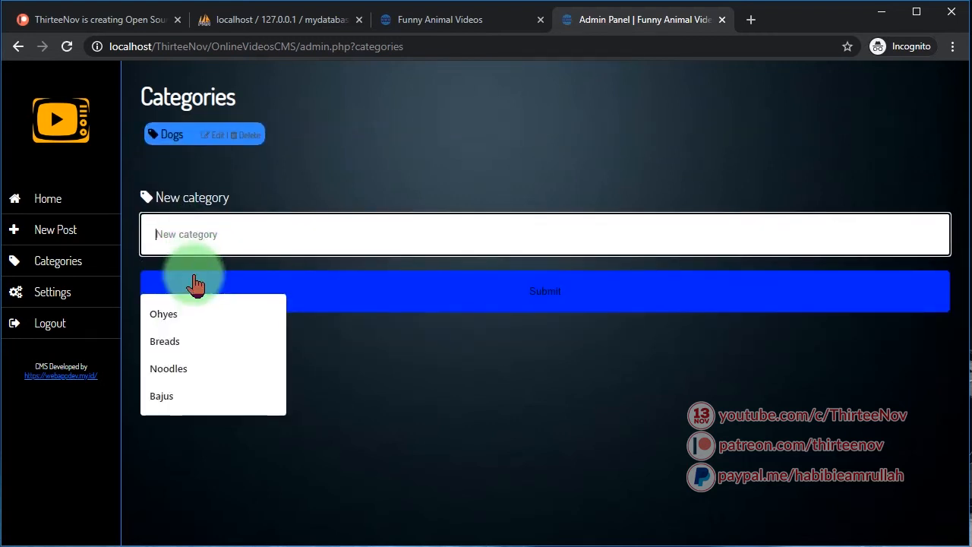
type("Cats")
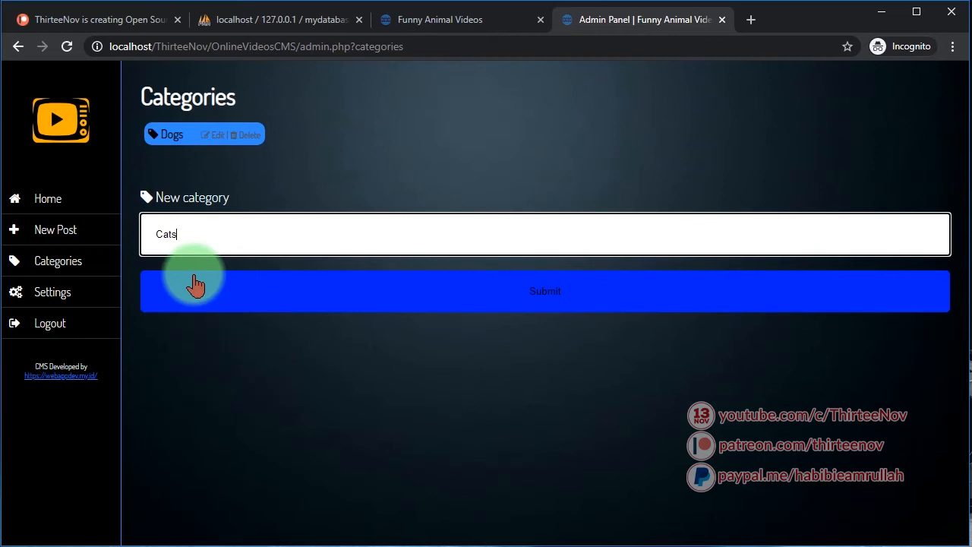
left_click(282, 297)
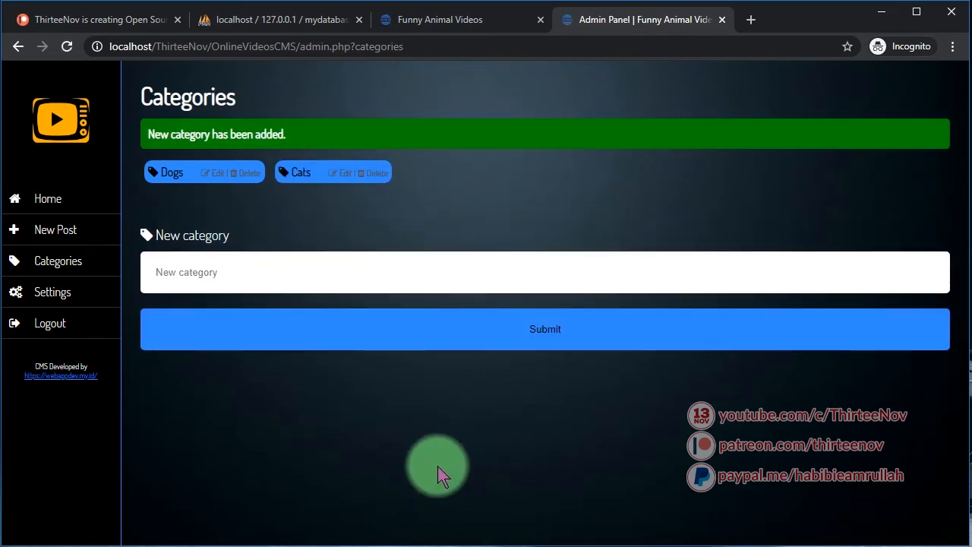
left_click(68, 230)
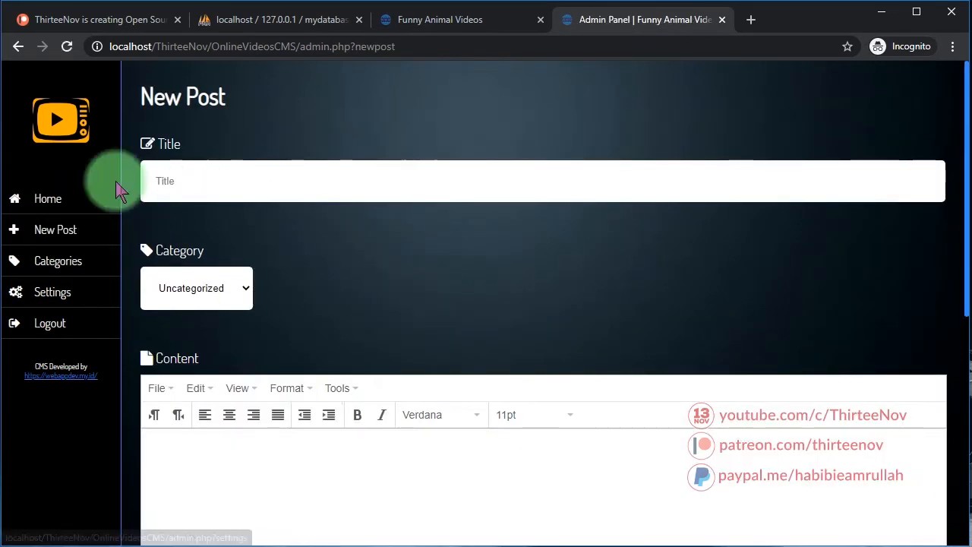
Reload the public homepage to confirm Cats and Dogs appear, then focus the post Title field
left_click(438, 20)
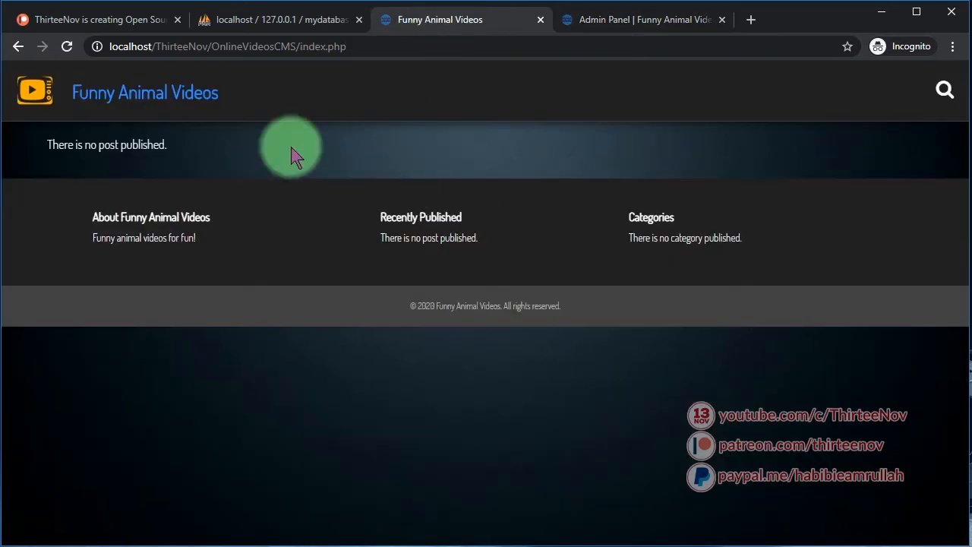
left_click(143, 92)
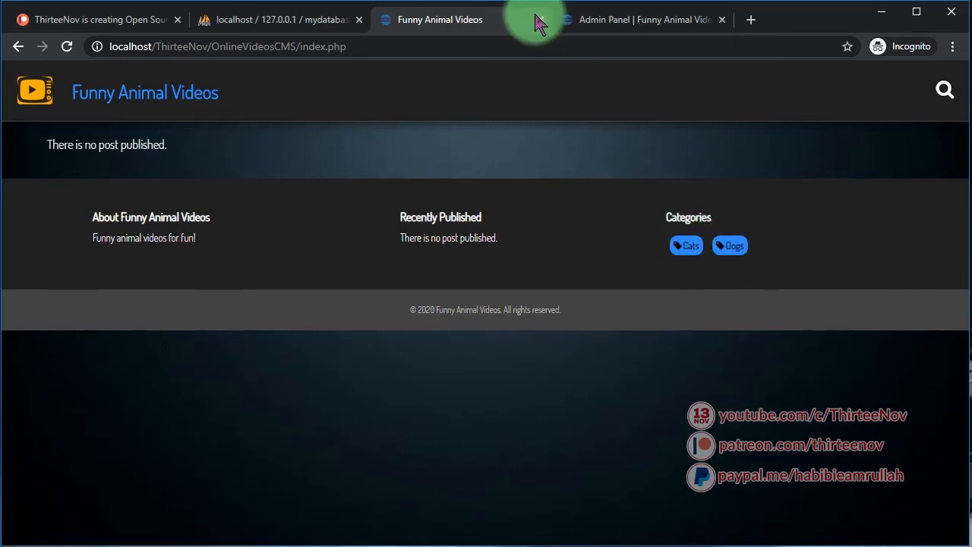
left_click(576, 23)
left_click(254, 180)
left_click(296, 180)
Copy the file name of Funny Animals 1.mp4 from the upload folder in Explorer
key("alt+Tab")
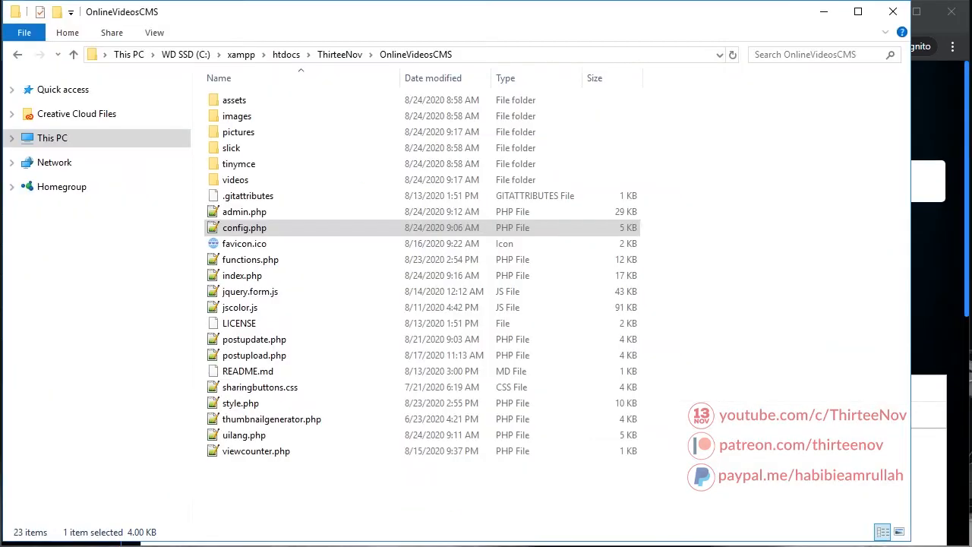
key("alt+Tab")
left_click(259, 108)
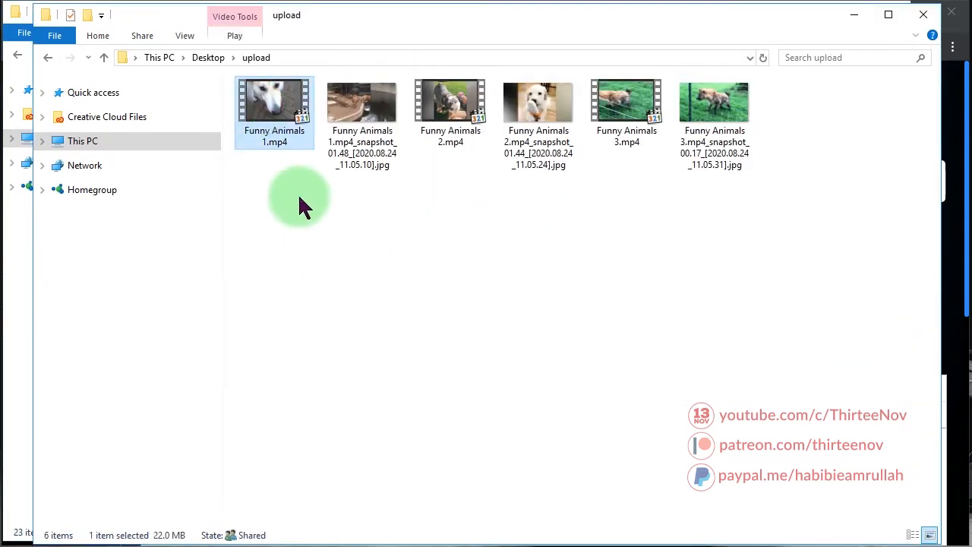
left_click(272, 131)
key("ctrl+c")
key("Escape")
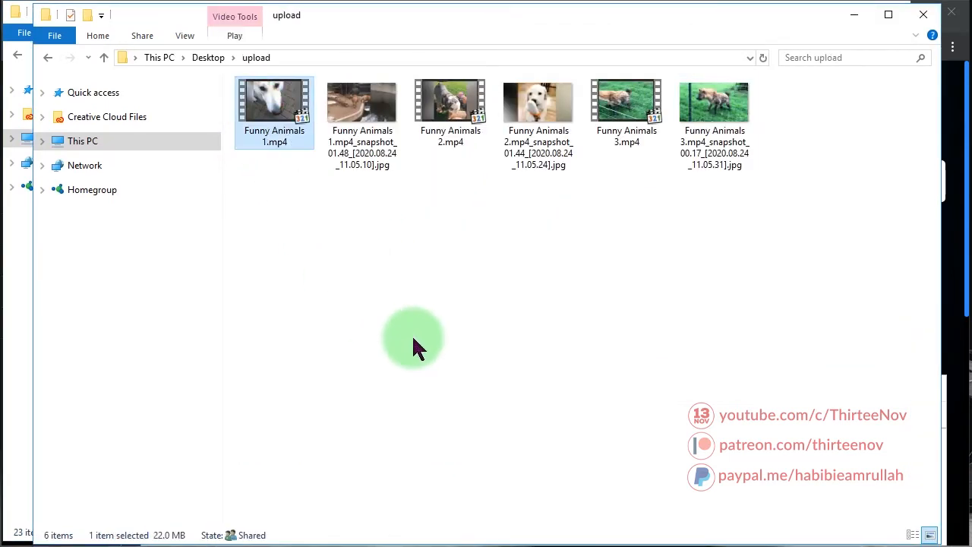
key("alt+Tab")
key("alt+Tab")
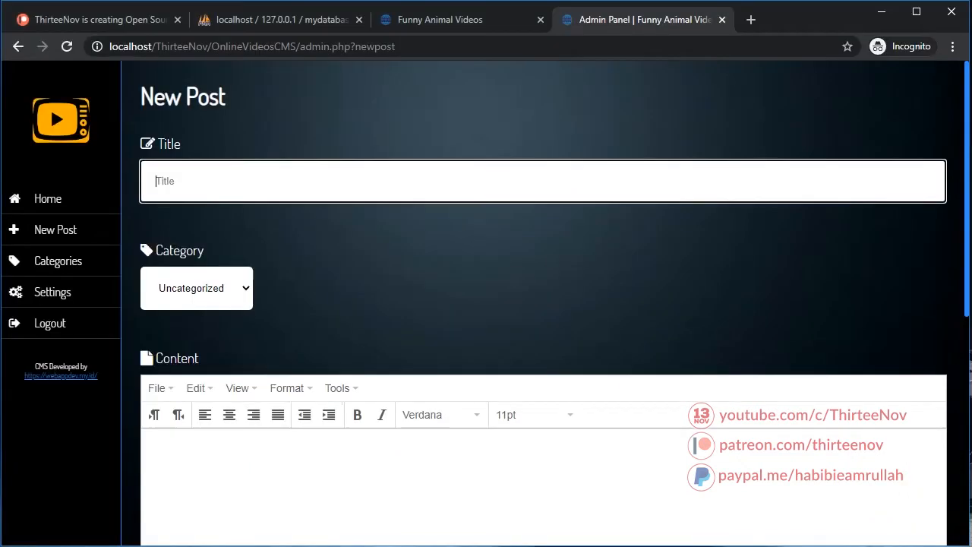
Title the post Funny Animals 1, file it under Cats, and add 'Funny cat video that makes uou laugh.'
left_click(234, 180)
key("ctrl+v")
left_click(213, 301)
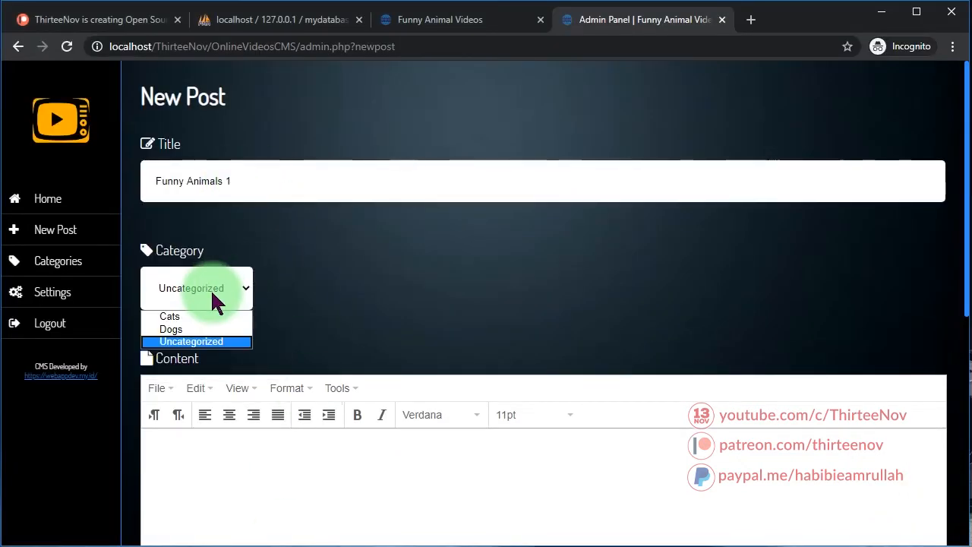
left_click(196, 316)
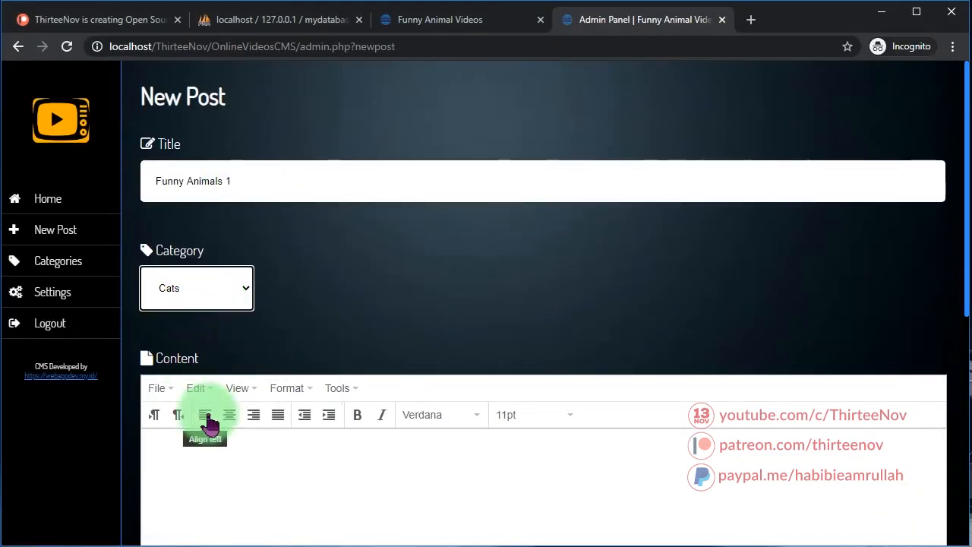
left_click(279, 489)
type("Funn")
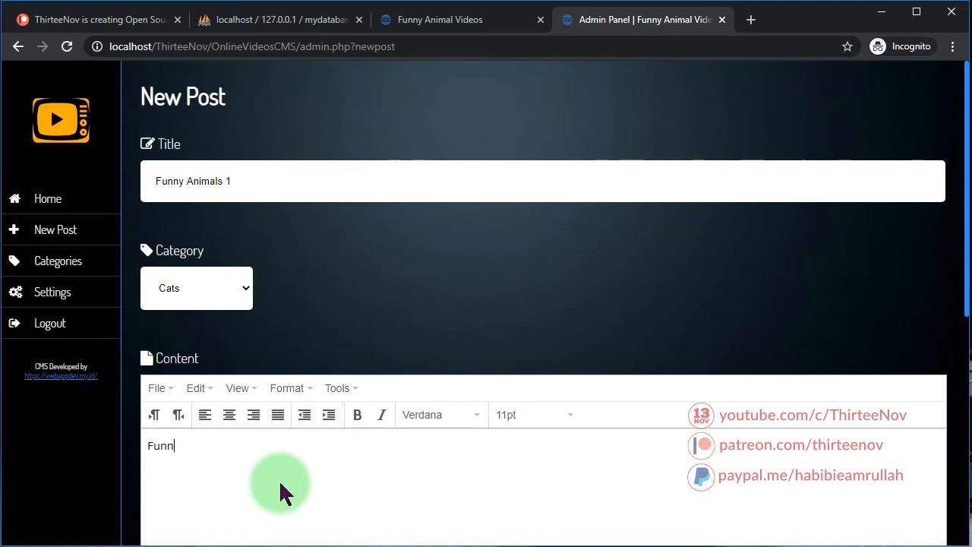
type("y cat video that makes u")
type("ou laugh.")
Attach the Funny Animals 1 snapshot and Funny Animals 1.mp4, submit, and view the public site
scroll(413, 413, "down", 5)
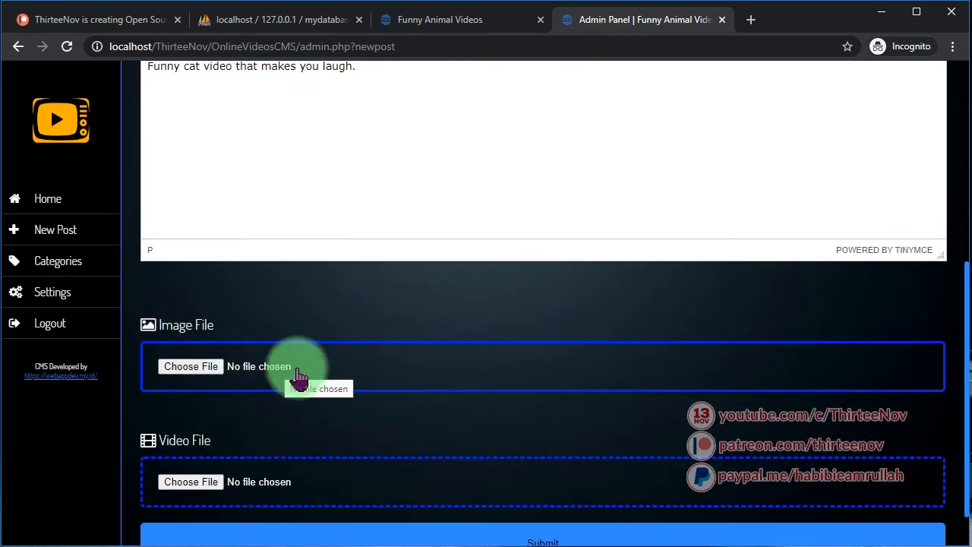
left_click(358, 353)
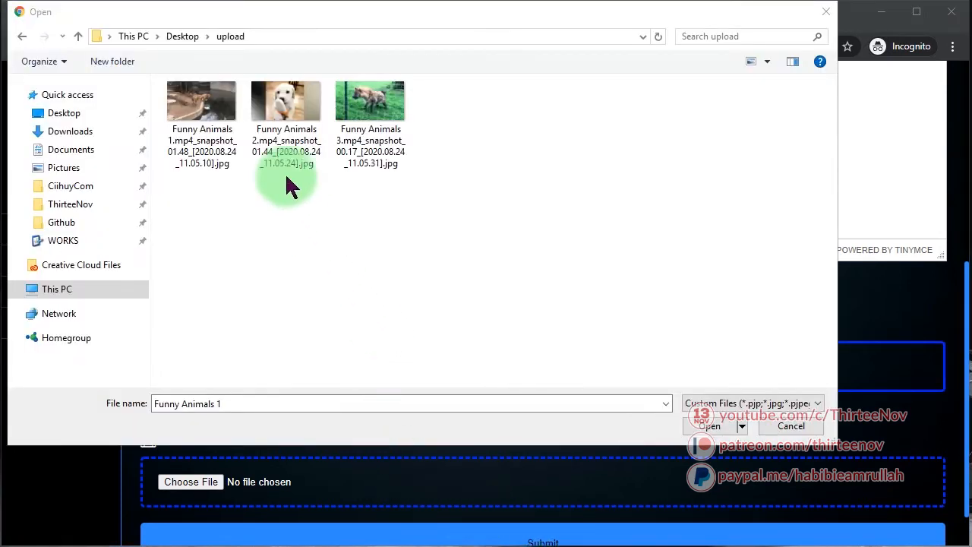
left_click(188, 107)
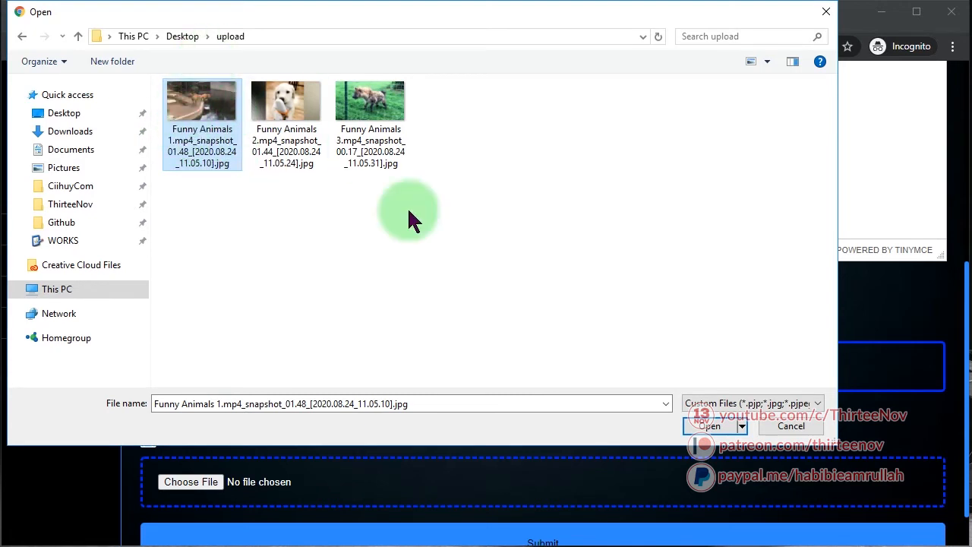
left_click(708, 426)
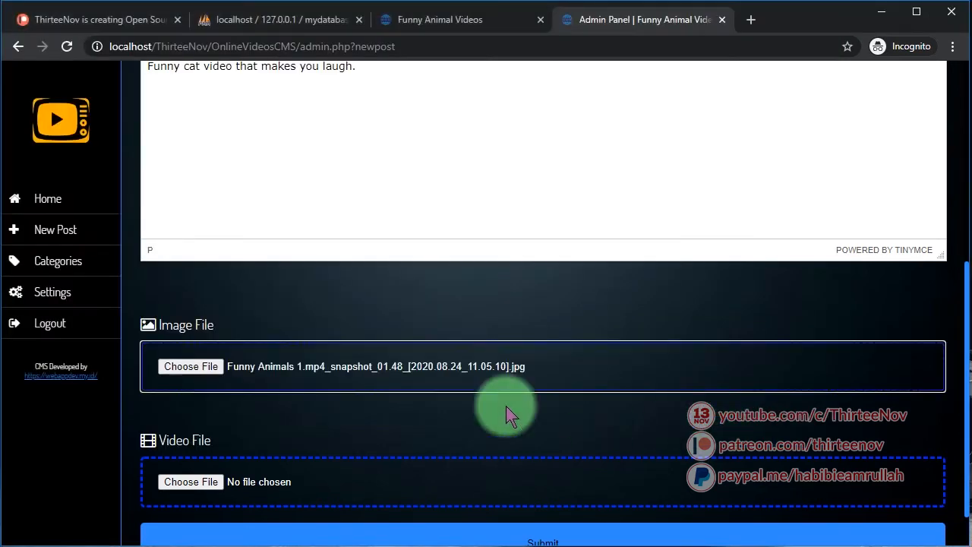
scroll(486, 395, "down", 1)
left_click(289, 425)
left_click(198, 100)
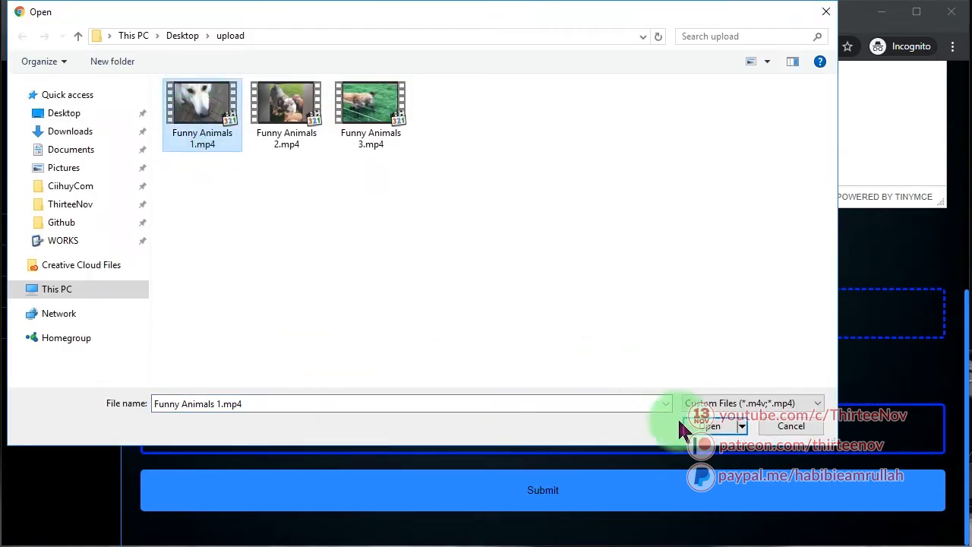
left_click(688, 426)
left_click(480, 506)
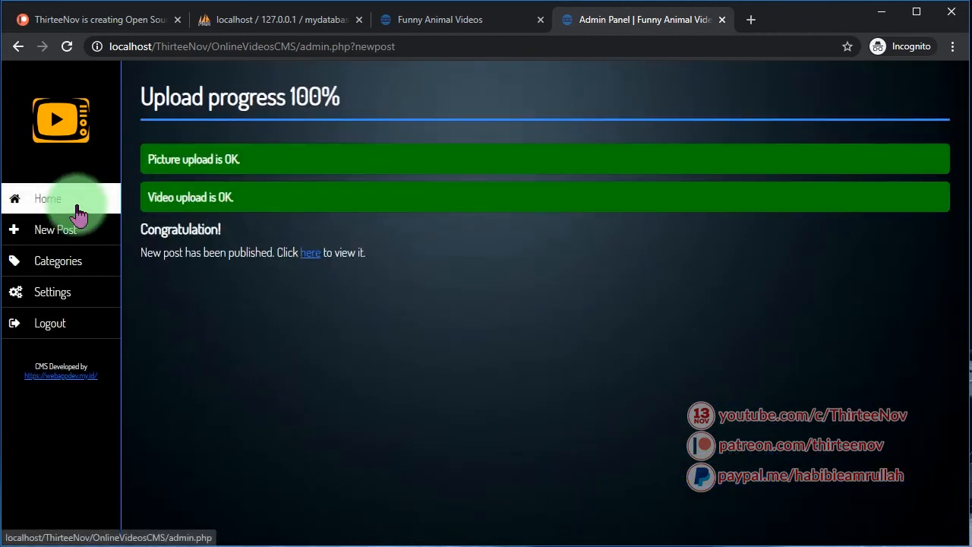
left_click(422, 22)
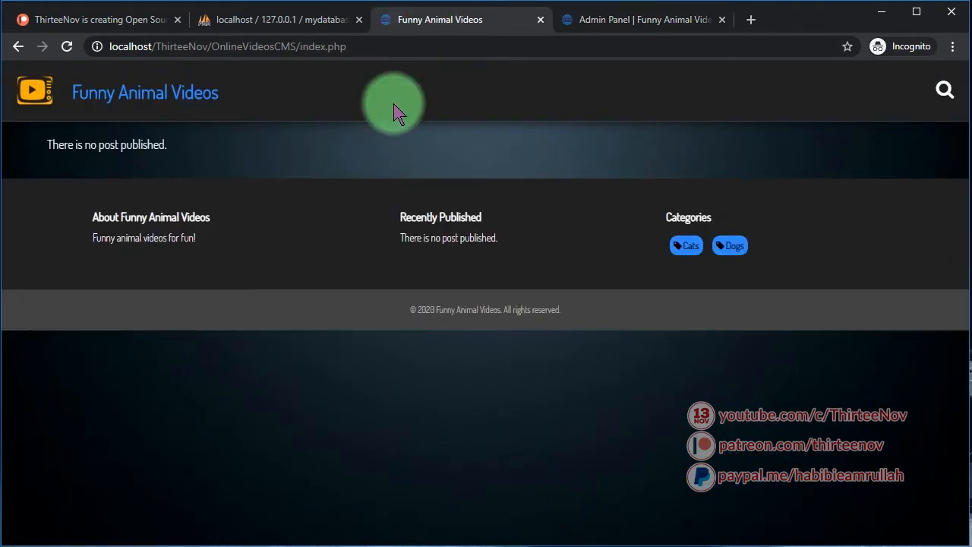
Reload the homepage and scroll to check the Funny Animals 1 banner and its Cats card
left_click(67, 46)
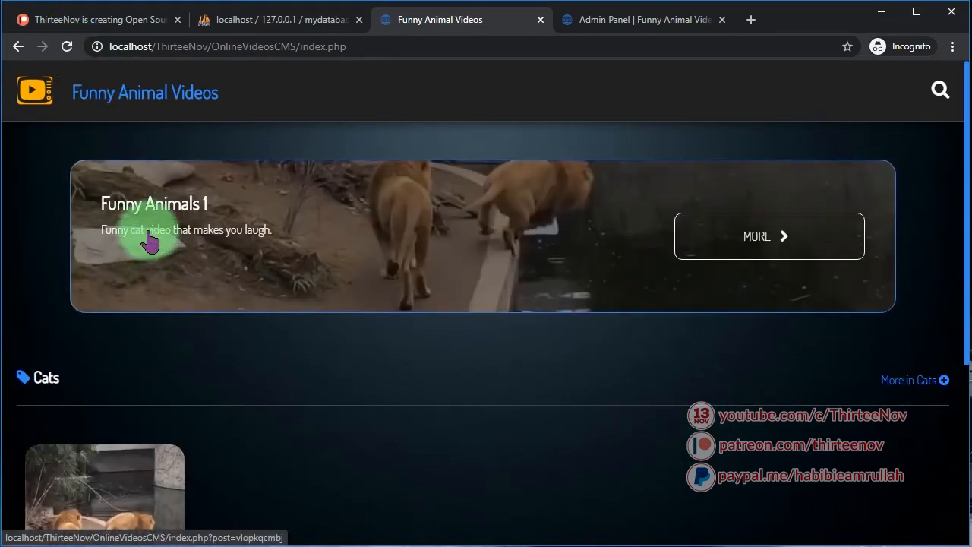
scroll(271, 321, "down", 3)
scroll(215, 363, "up", 1)
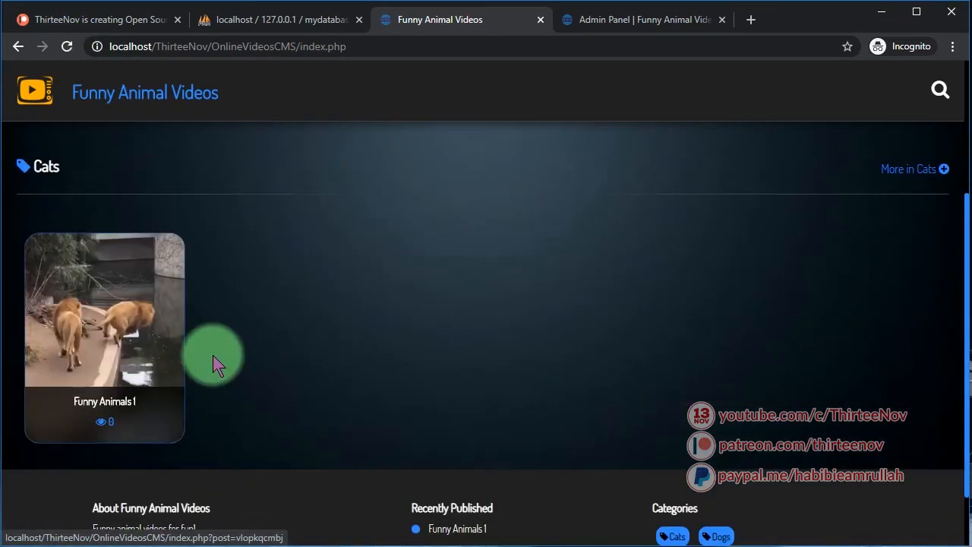
scroll(104, 352, "up", 1)
scroll(109, 250, "up", 2)
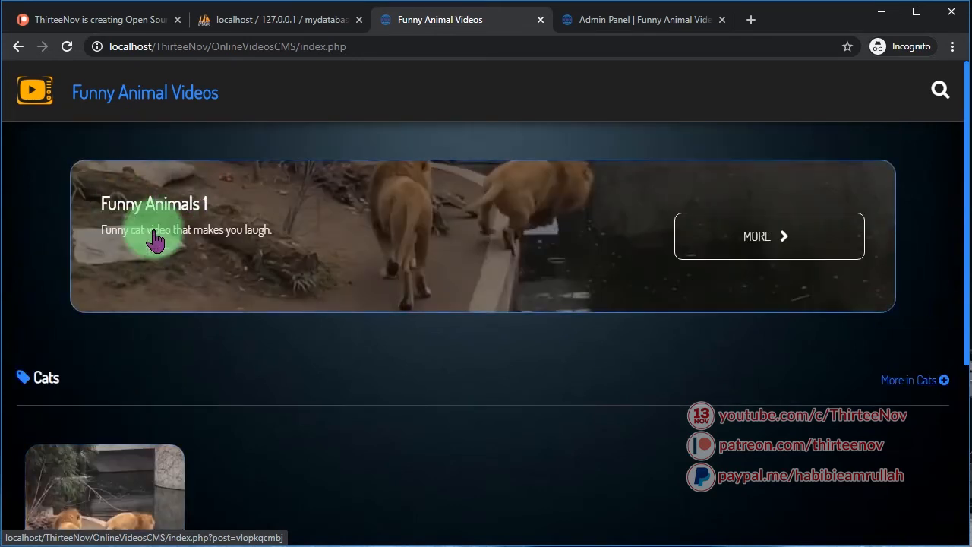
scroll(304, 372, "down", 1)
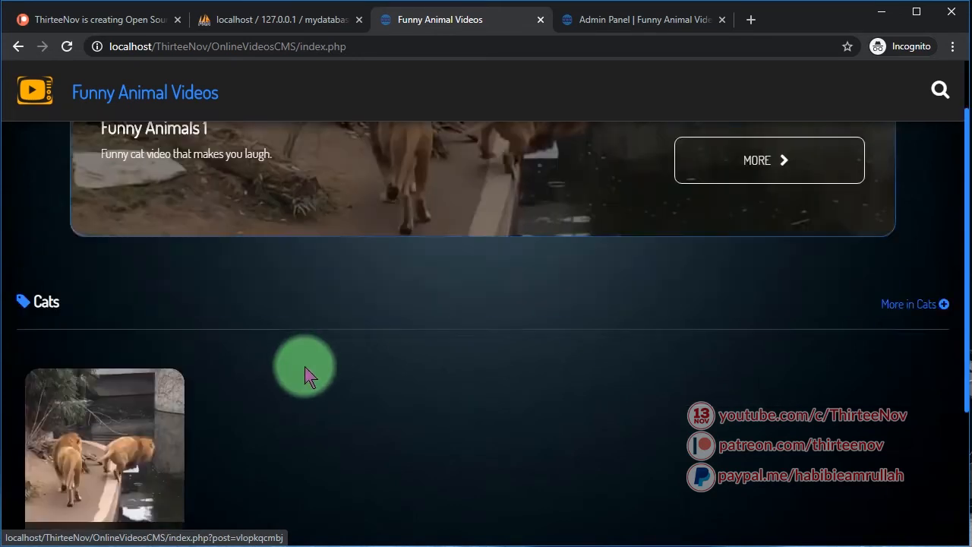
scroll(304, 372, "up", 1)
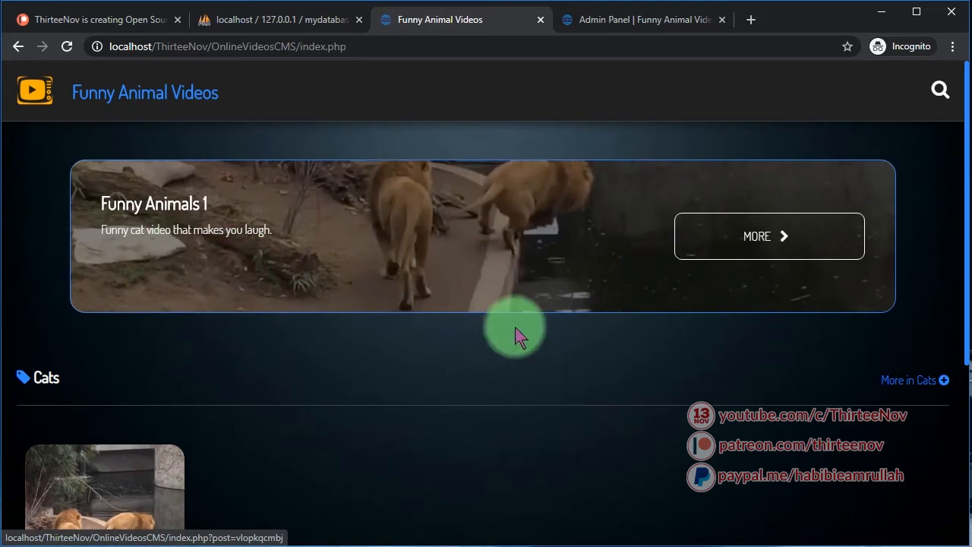
scroll(516, 330, "down", 4)
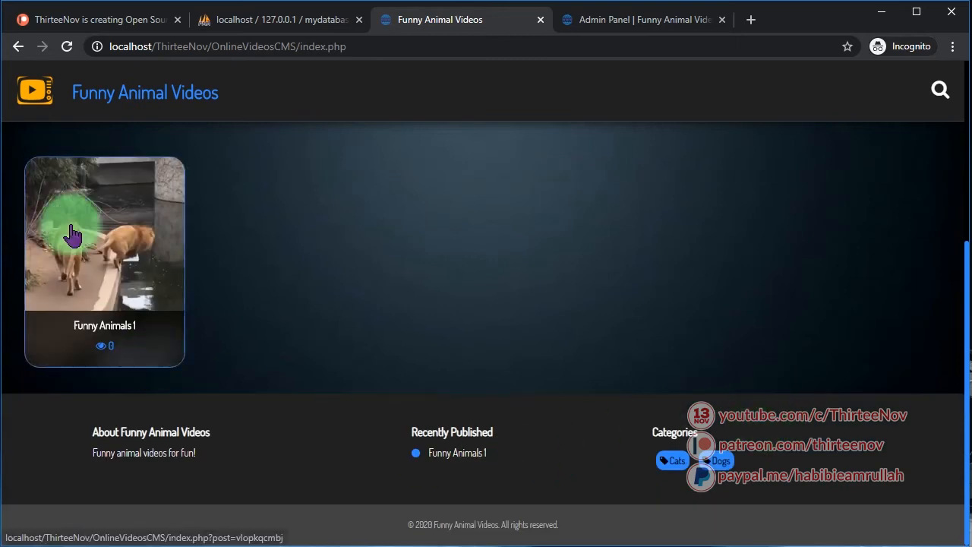
scroll(163, 304, "up", 4)
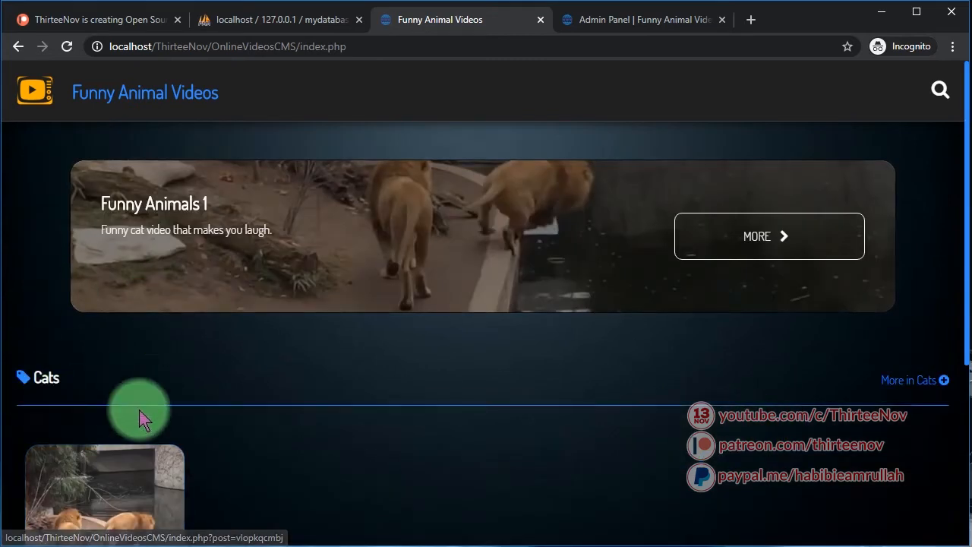
scroll(142, 412, "down", 3)
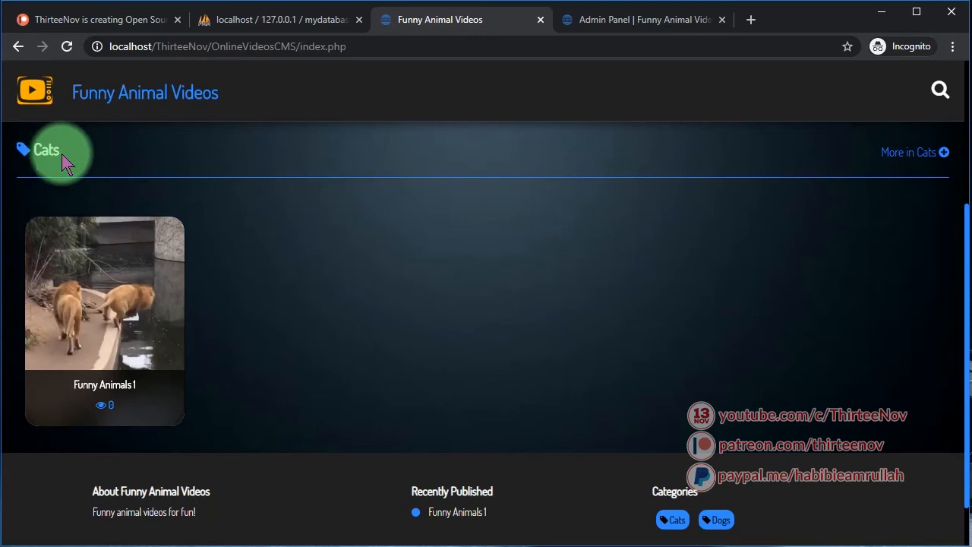
double_click(43, 147)
Start a new post titled Funny Animals 2 in the Dogs category
left_click(649, 21)
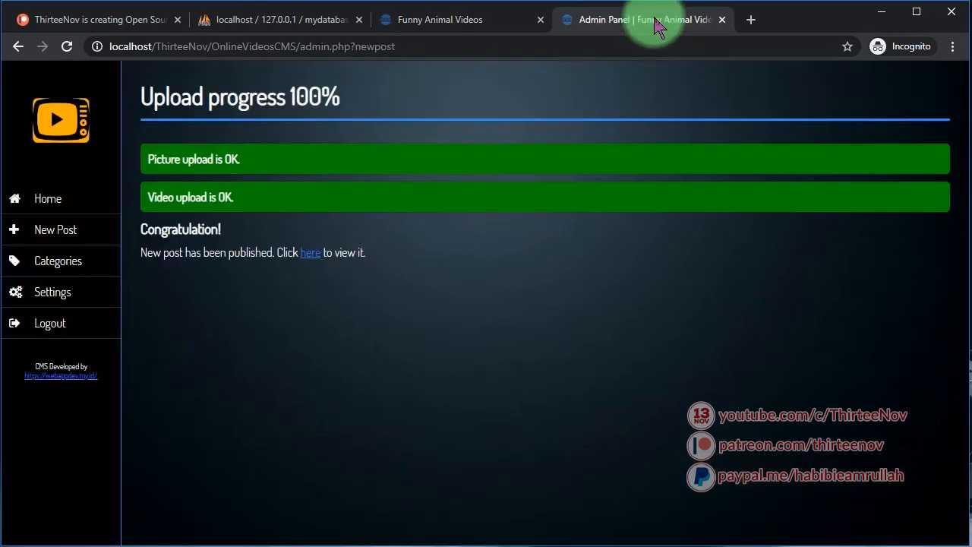
left_click(55, 237)
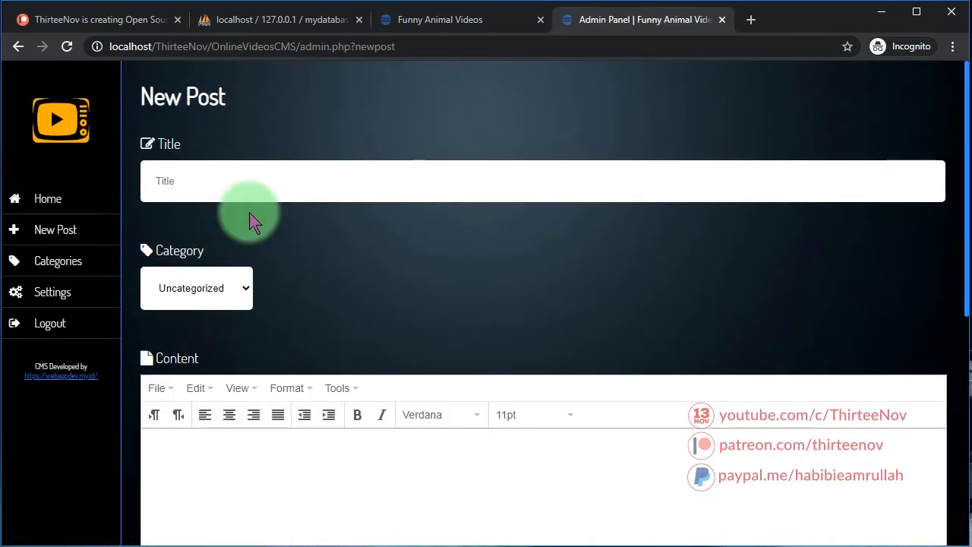
left_click(238, 180)
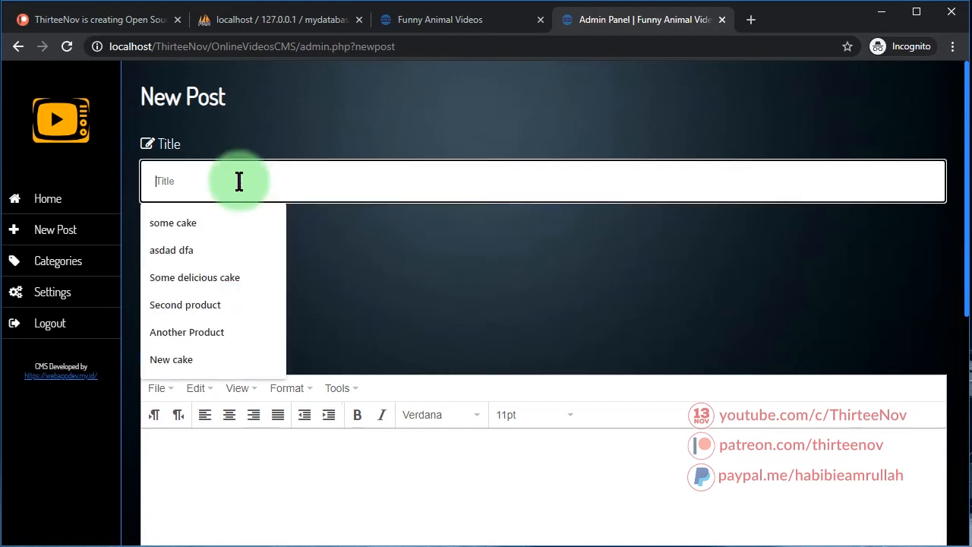
type("New")
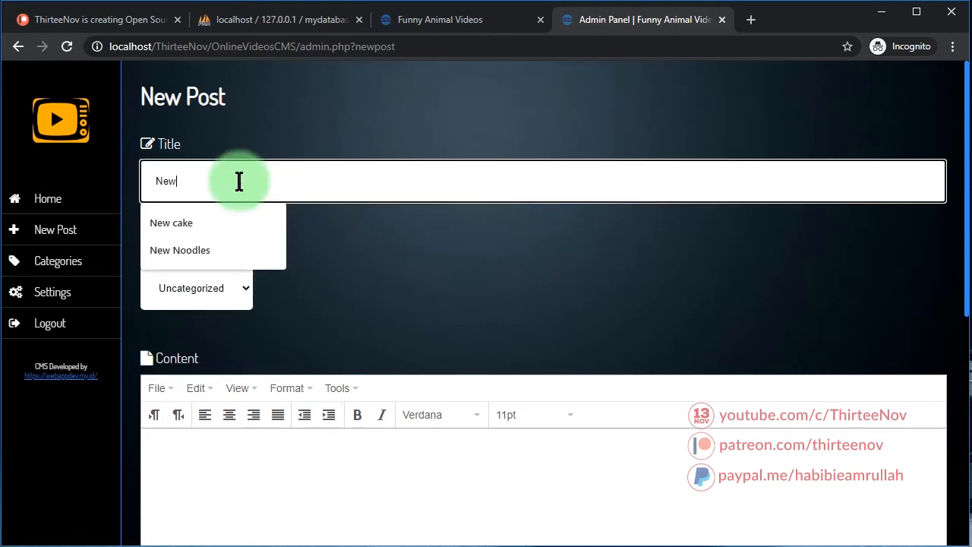
type("Funny Animals 2")
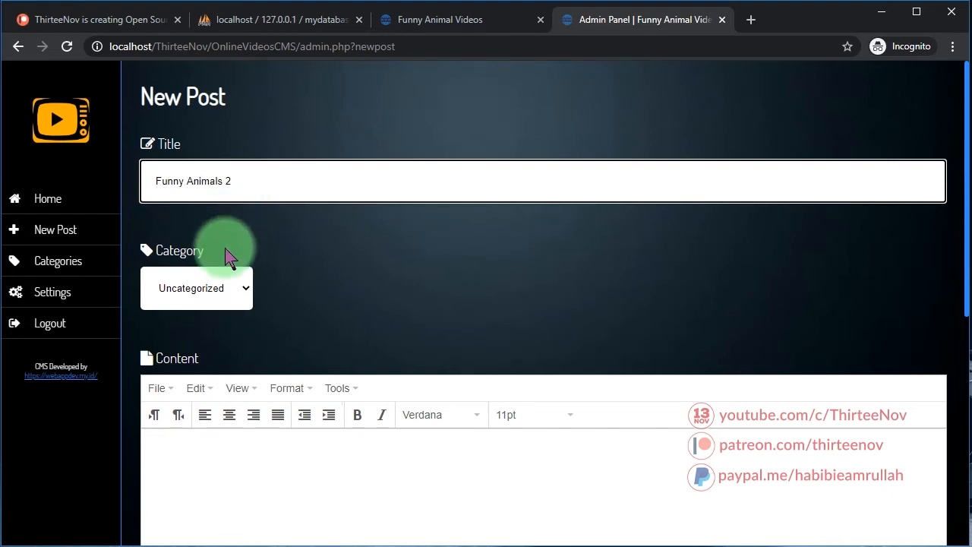
left_click(196, 288)
left_click(199, 330)
Type a short description text for the post, correcting typos
scroll(353, 510, "down", 3)
type("Soe E")
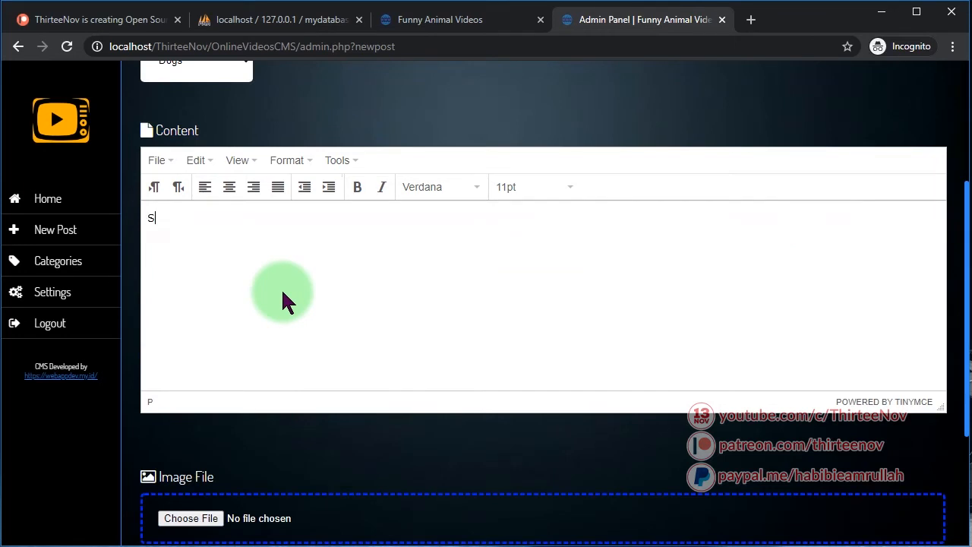
key("BackSpace")
key("BackSpace")
key("BackSpace")
type("met te")
key("BackSpace")
key("BackSpace")
key("BackSpace")
key("BackSpace")
type("tet")
key("BackSpace")
type("xt.")
Attach the Funny Animals 2 snapshot and Funny Animals 2.mp4, then submit the post
scroll(284, 300, "down", 2)
left_click(317, 369)
double_click(282, 104)
scroll(272, 372, "down", 1)
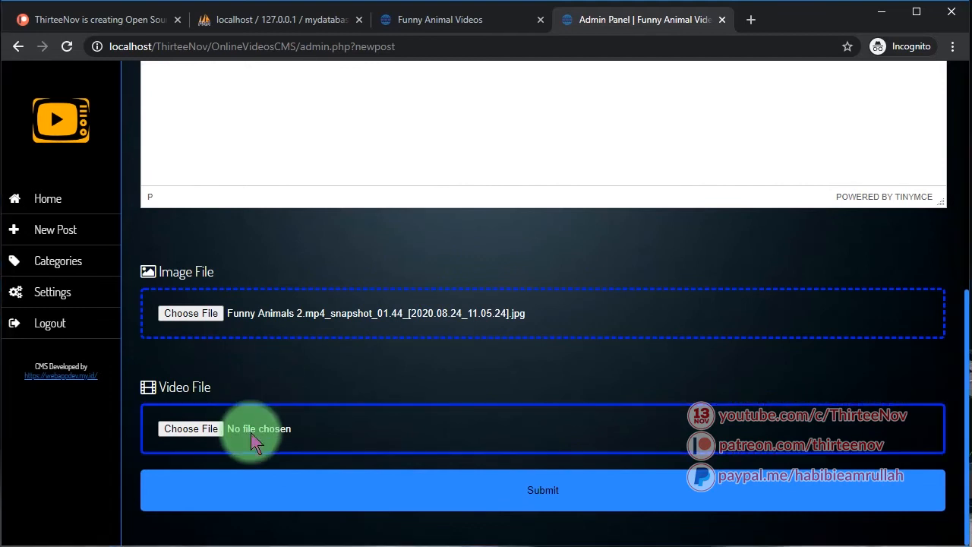
left_click(227, 428)
double_click(282, 104)
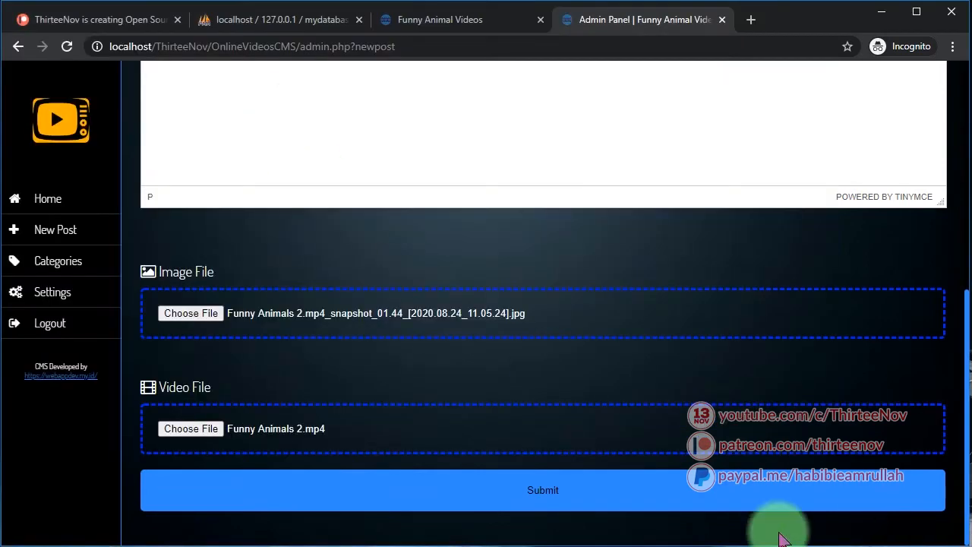
left_click(495, 497)
Reload the public homepage and scroll to find Funny Animals 2 in the slider and under Dogs
left_click(442, 21)
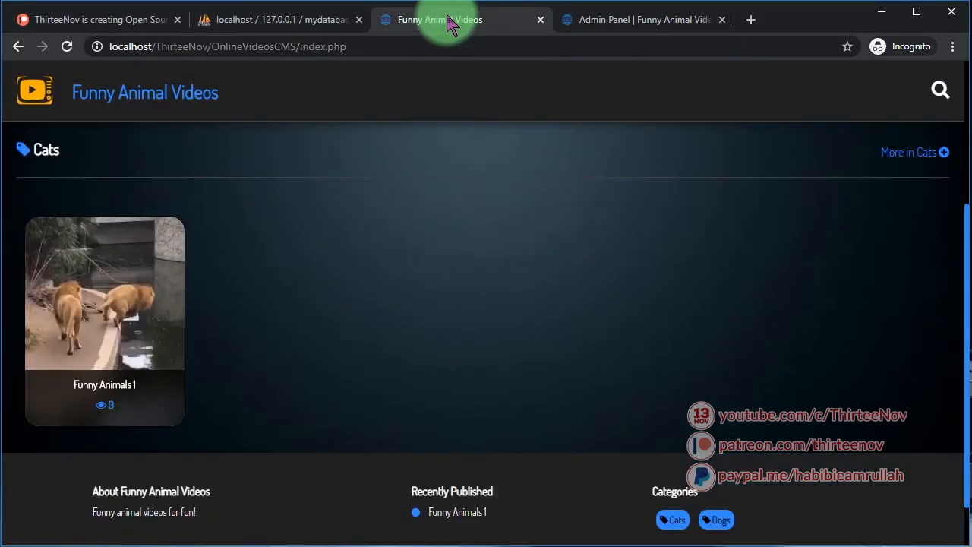
left_click(152, 96)
scroll(566, 430, "down", 5)
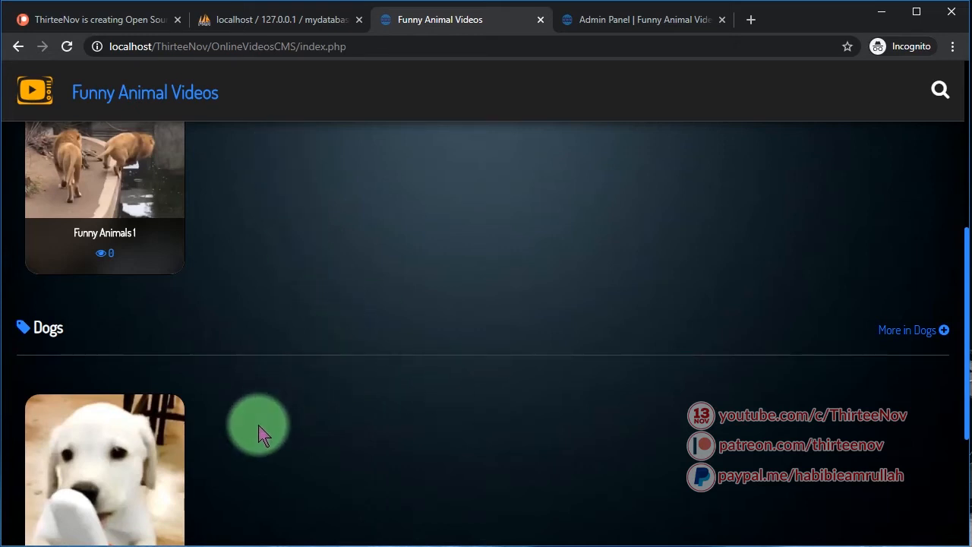
scroll(304, 426, "down", 3)
scroll(388, 408, "up", 10)
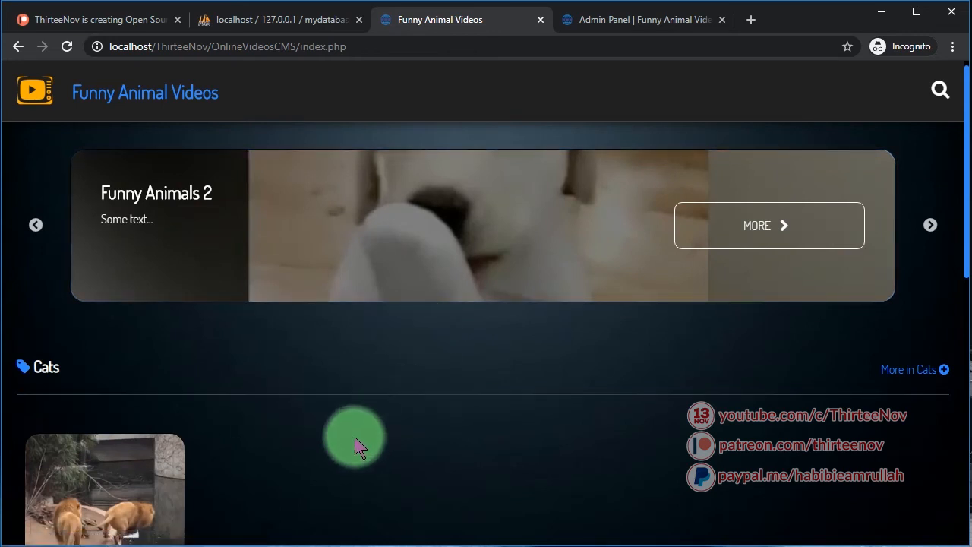
scroll(334, 433, "down", 2)
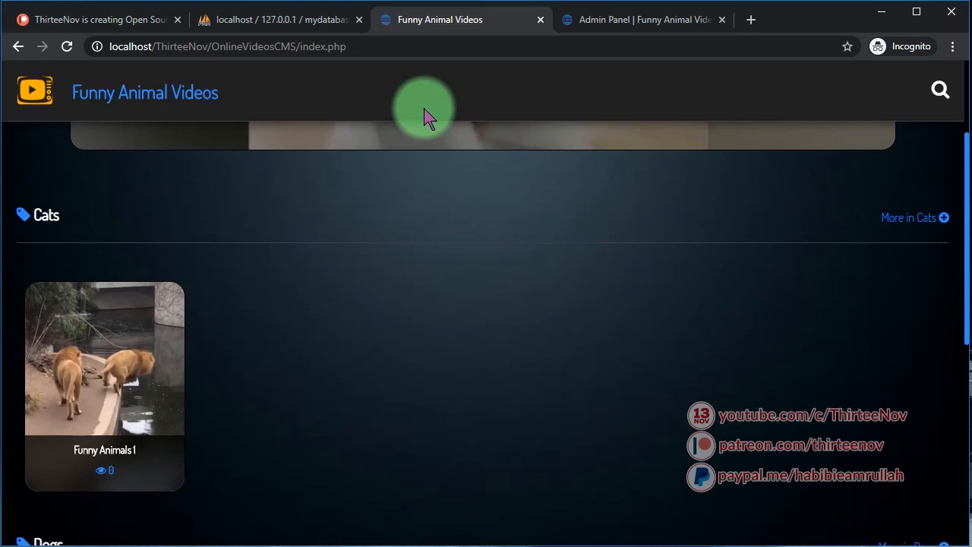
In a new Notepad++ document, write numbered notes on the POST and file upload limits
key("alt+Tab")
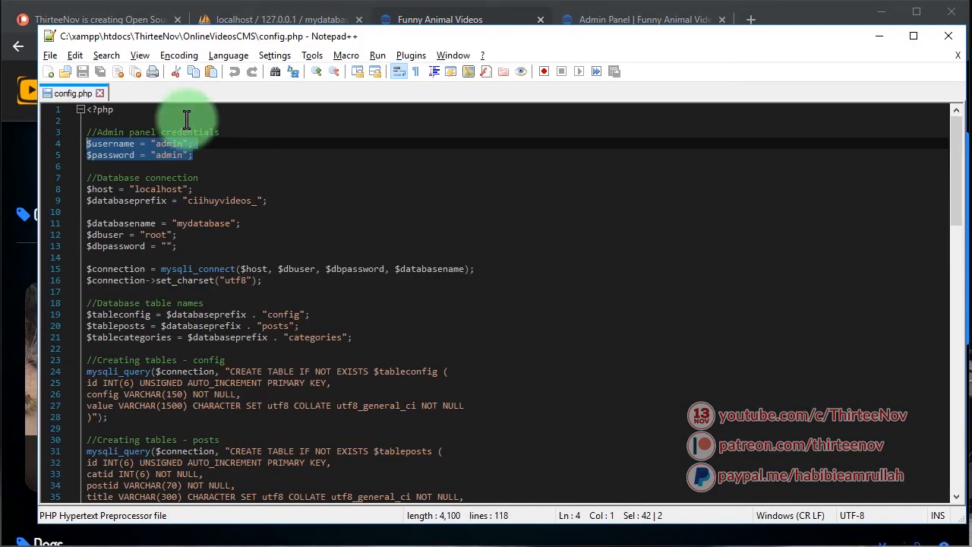
left_click(49, 71)
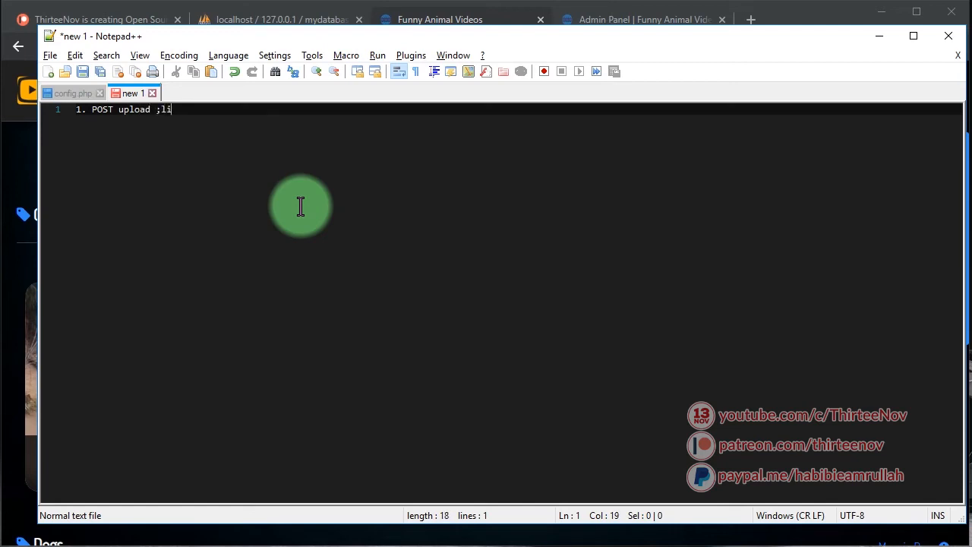
type("t")
key("Return")
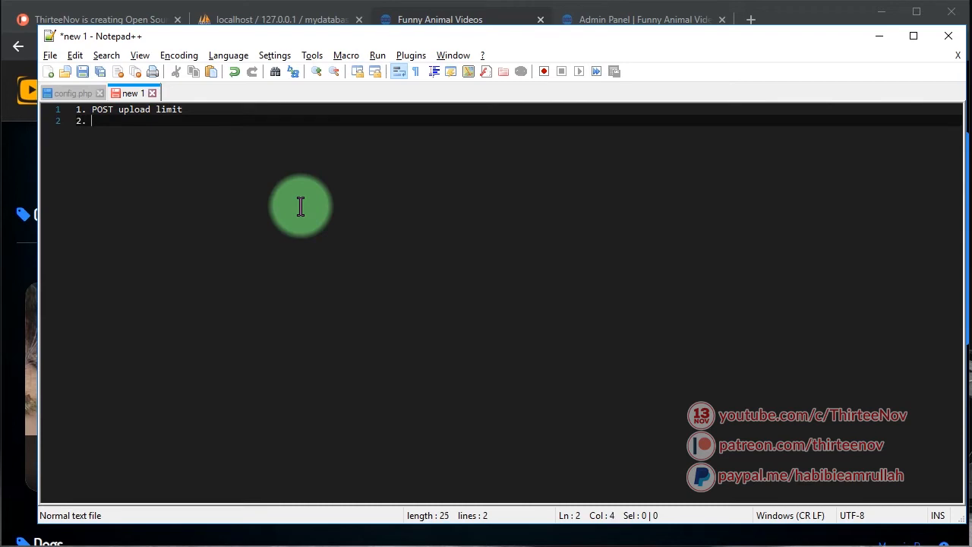
type("2. File upload limit")
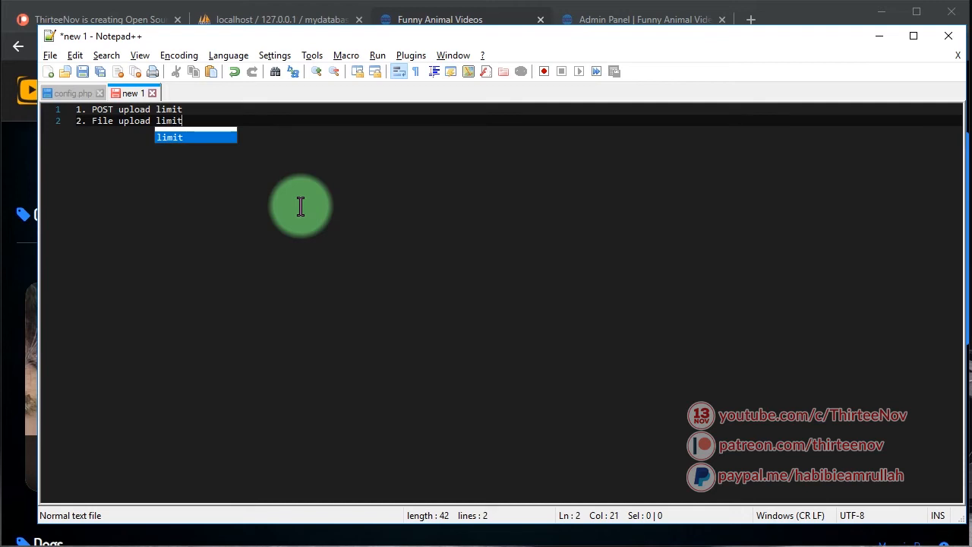
key("Escape")
key("Up")
key("shift+Down")
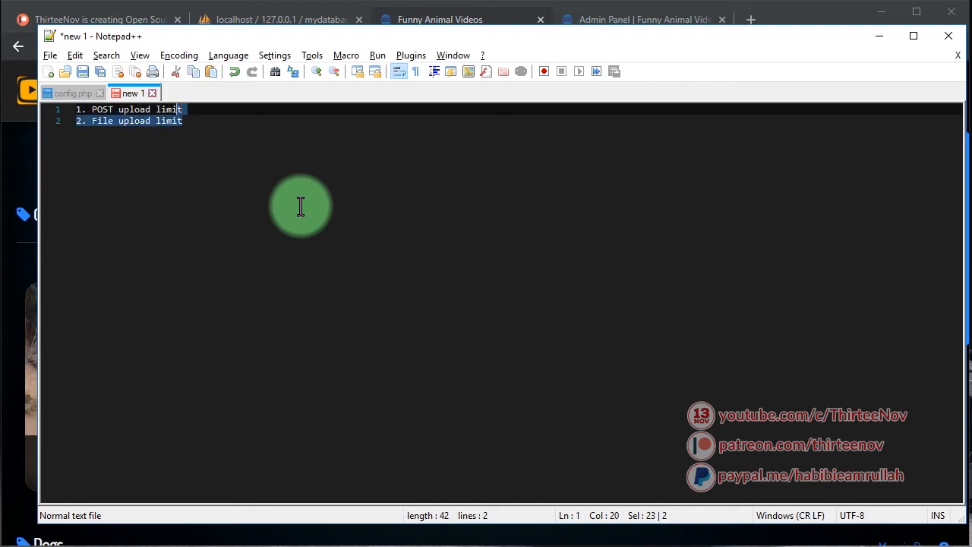
key("End")
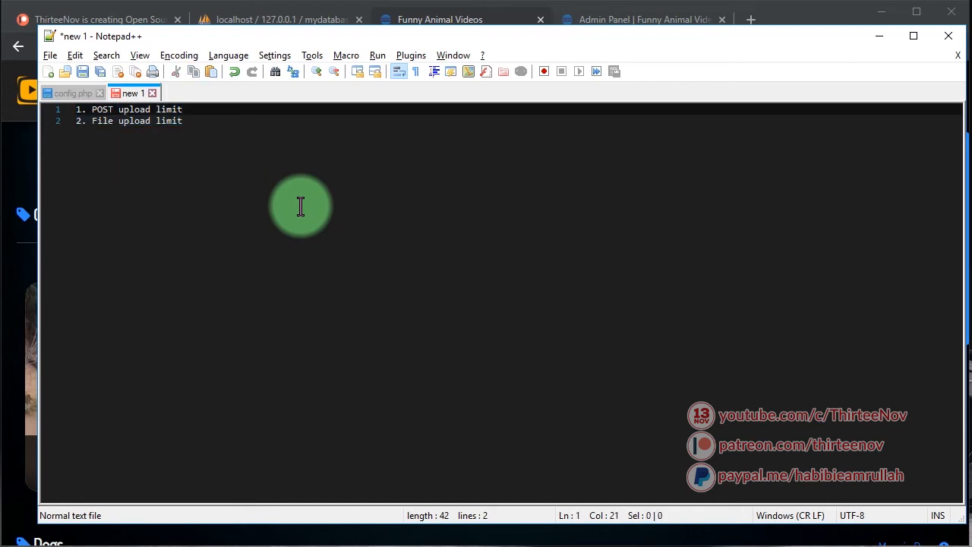
left_click(264, 124)
left_click(230, 108)
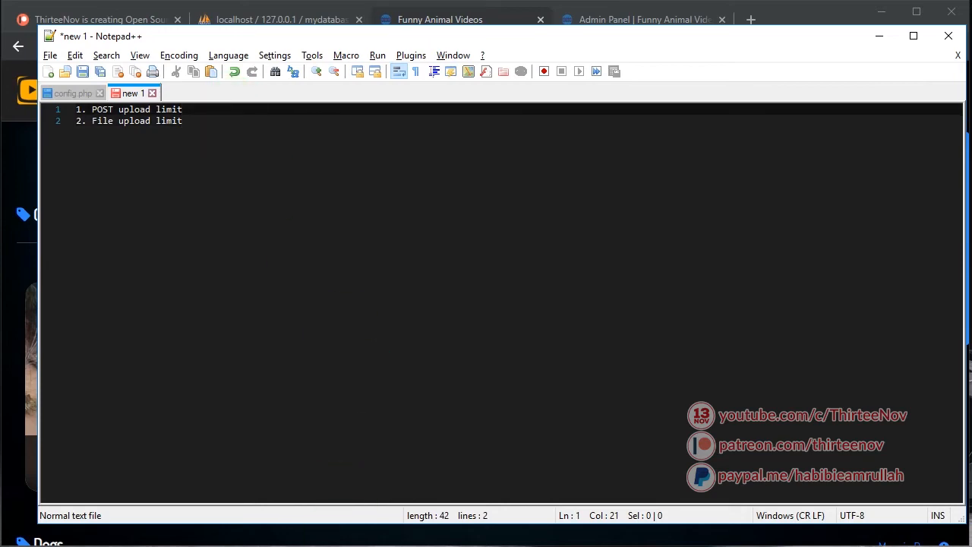
Check the size of Funny Animals 1.mp4, add the 10mb limit to the notes, and return to Chrome
key("alt+Tab")
left_click(303, 123)
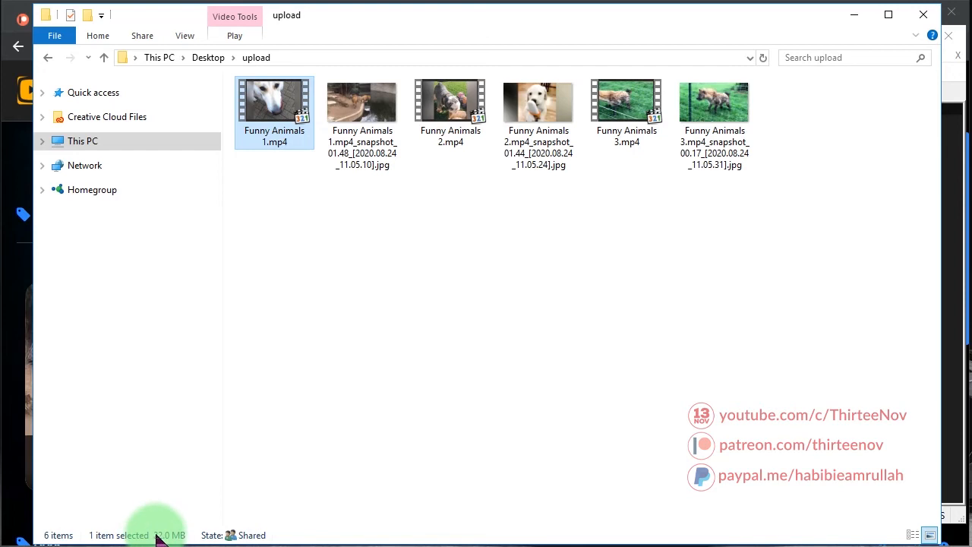
key("alt+Tab")
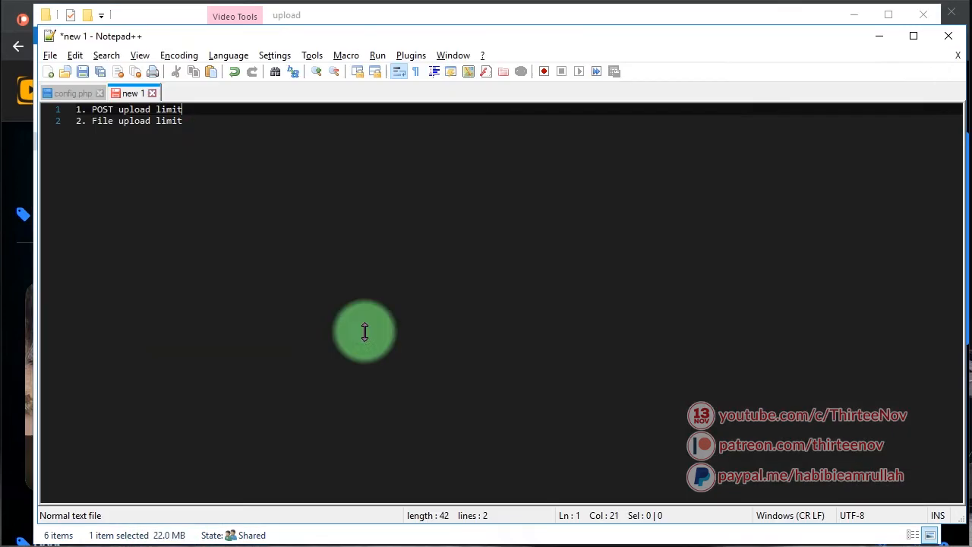
left_click(215, 120)
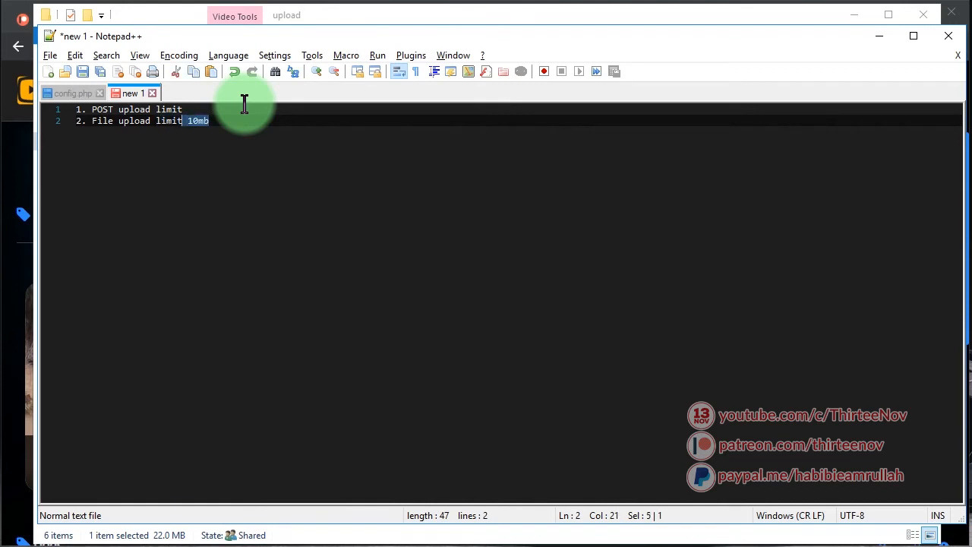
left_click(244, 105)
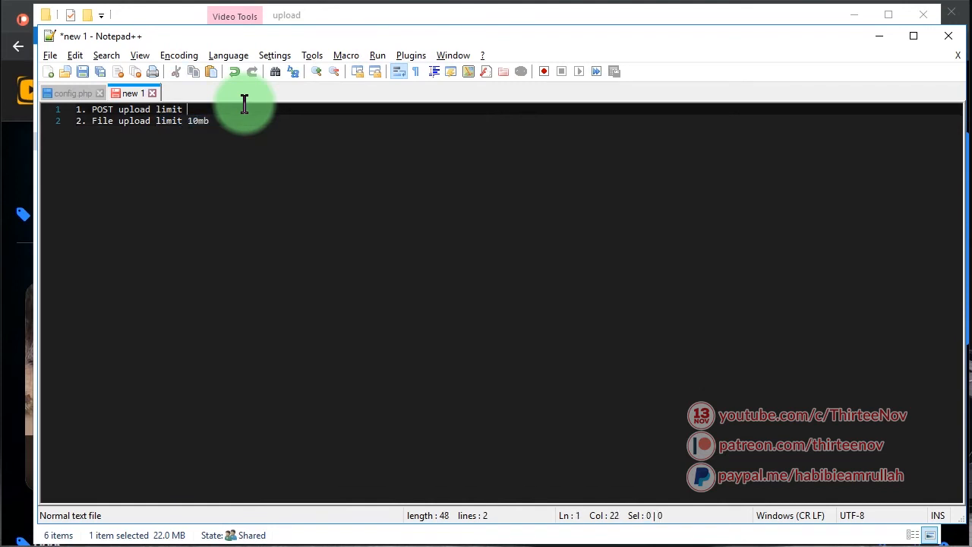
key("alt+Tab")
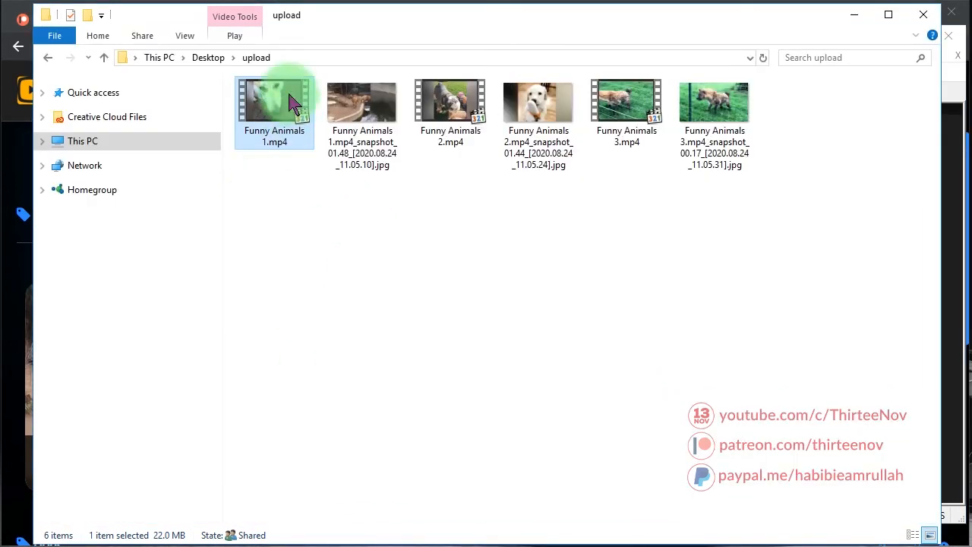
left_click(254, 188)
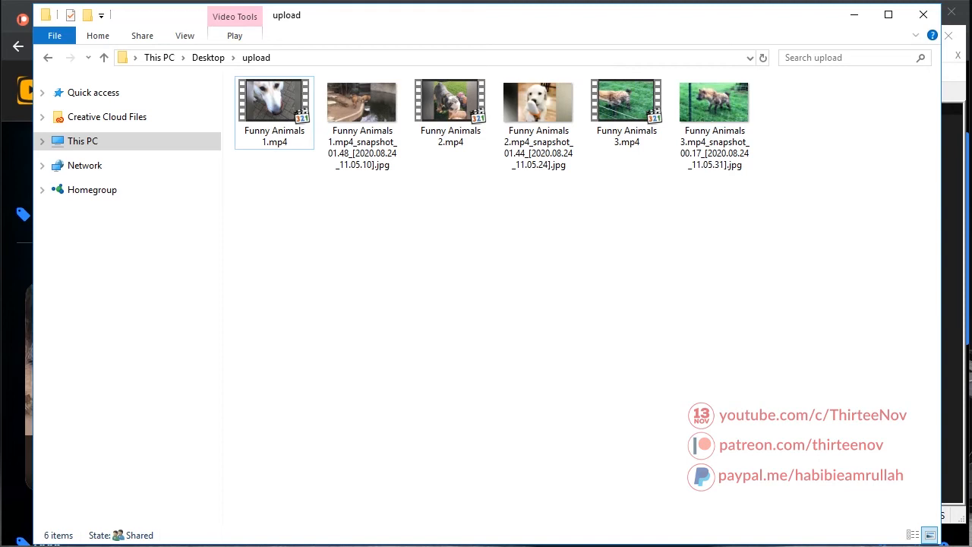
left_click(18, 266)
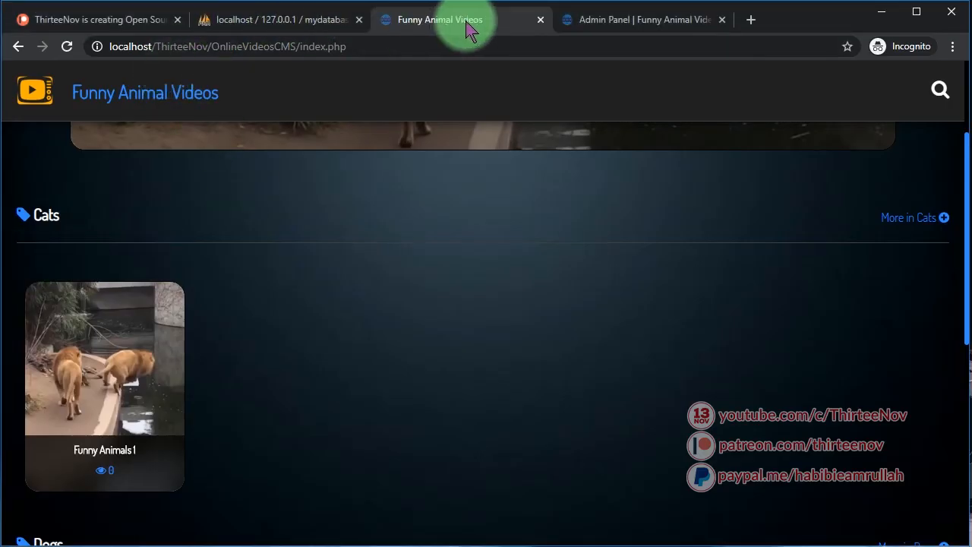
On the admin Home page, open the Funny Animals 2 post's public page
left_click(658, 22)
left_click(64, 207)
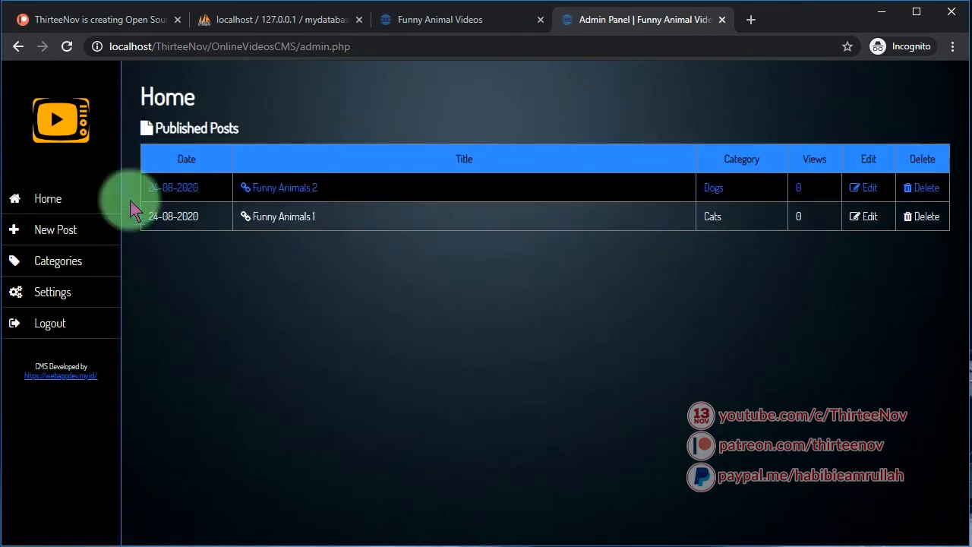
left_click(48, 200)
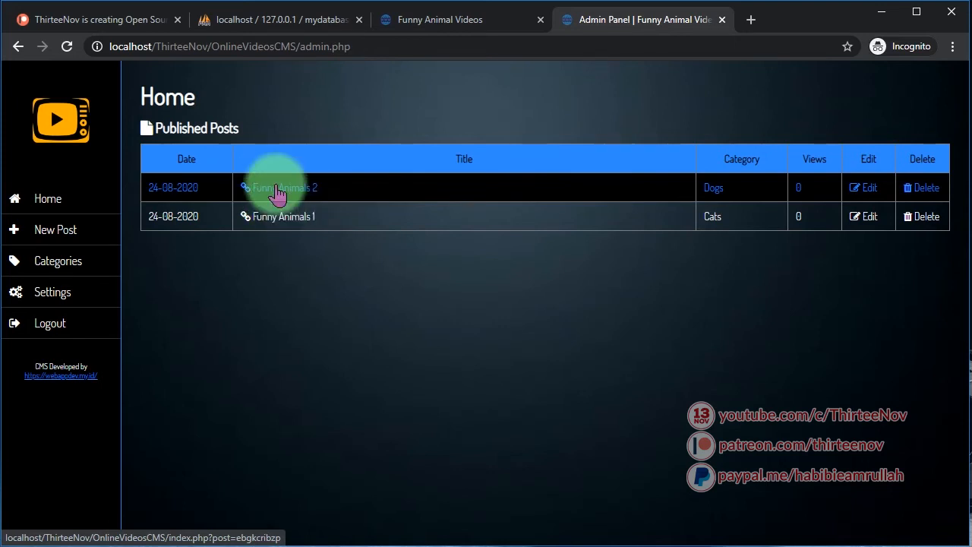
left_click(288, 196)
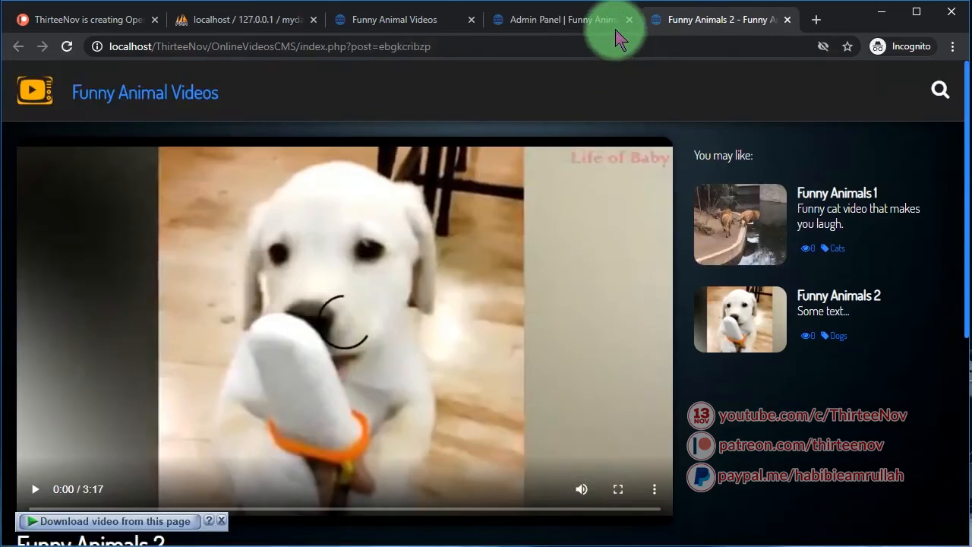
left_click(542, 27)
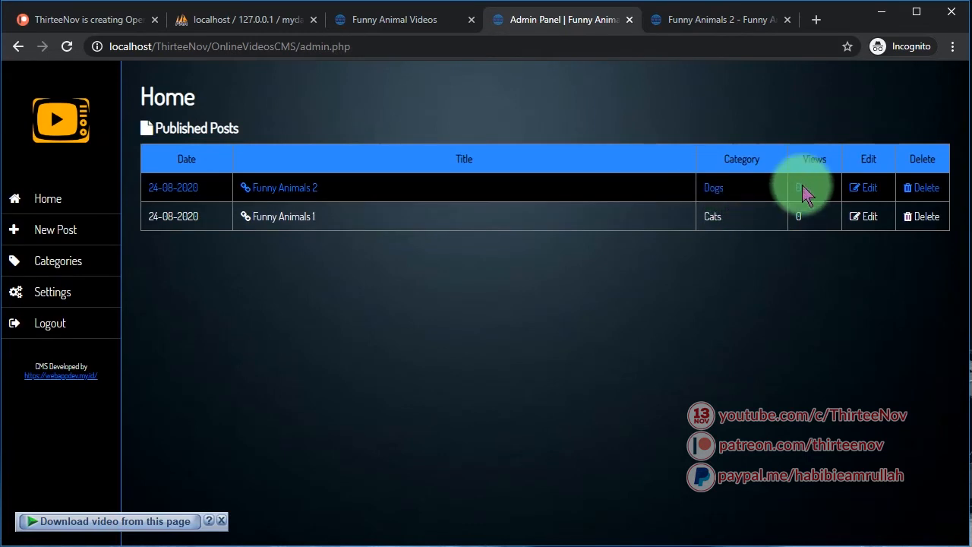
Open Funny Animals 2 for editing, close its video tab, and go back to Published Posts
left_click(870, 190)
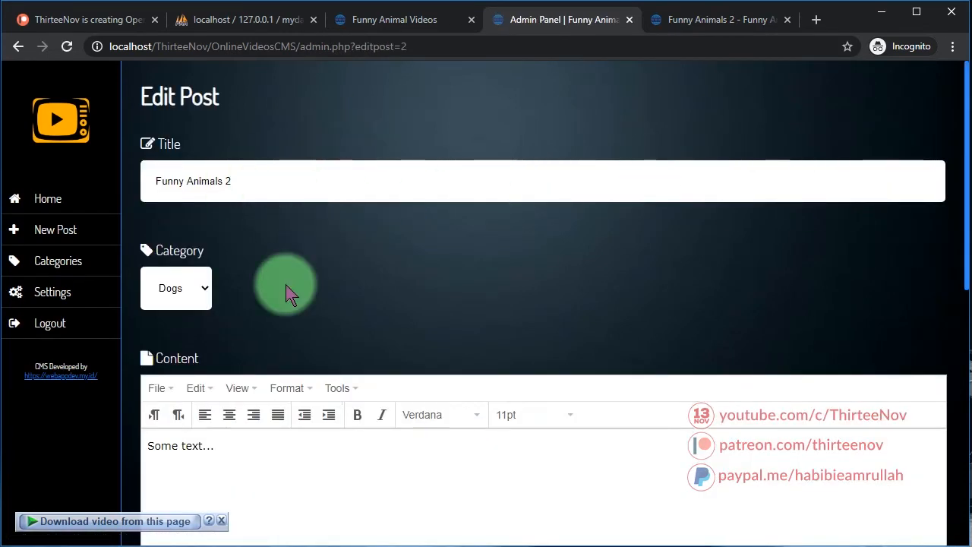
scroll(319, 357, "down", 8)
scroll(350, 380, "up", 8)
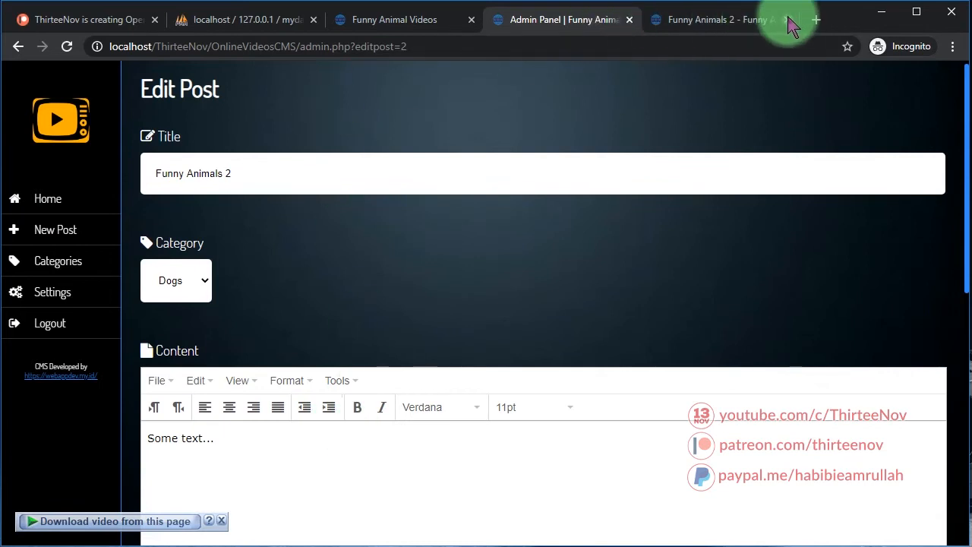
left_click(787, 20)
left_click(473, 18)
left_click(627, 21)
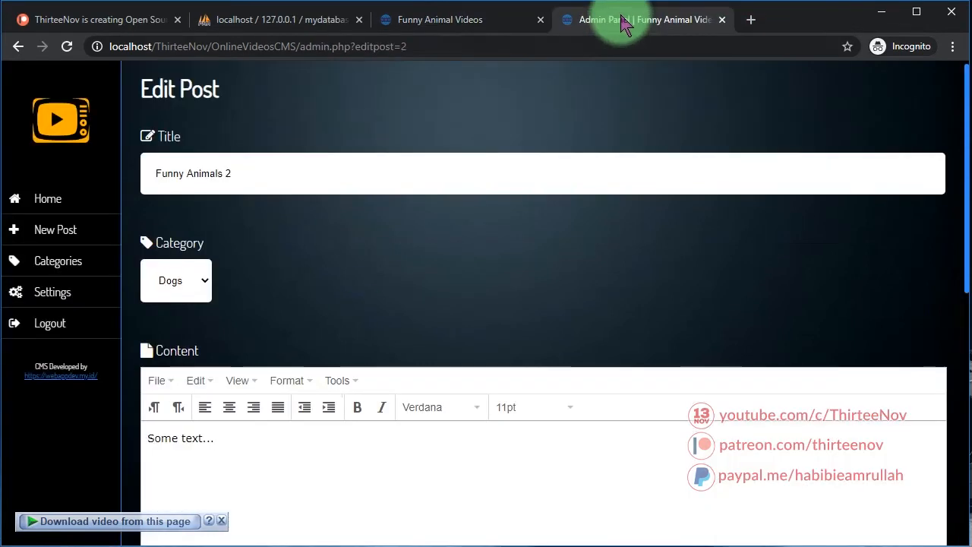
left_click(50, 195)
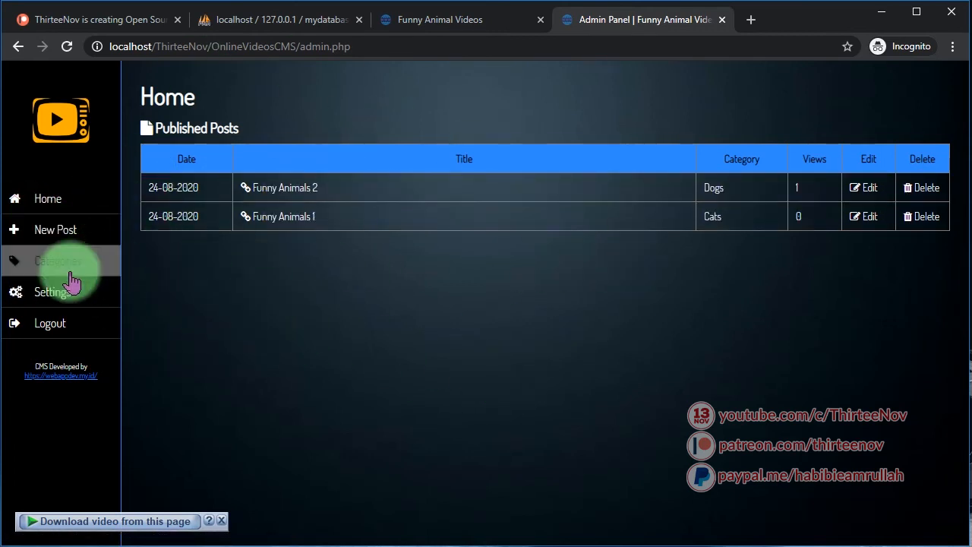
Start a new post titled 'Funny Video 3' in the Cats category with content 'Another one.'
left_click(66, 239)
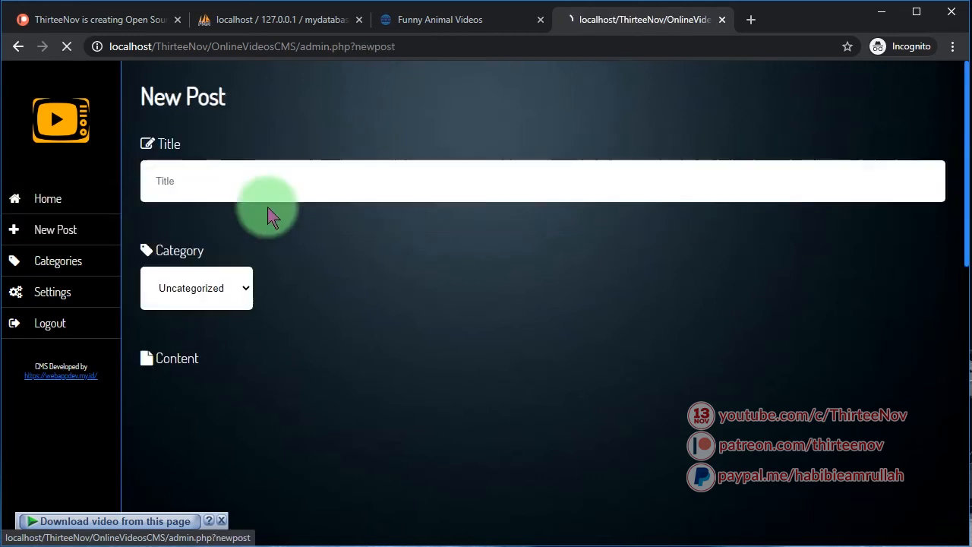
left_click(191, 172)
type("Funny Video 3")
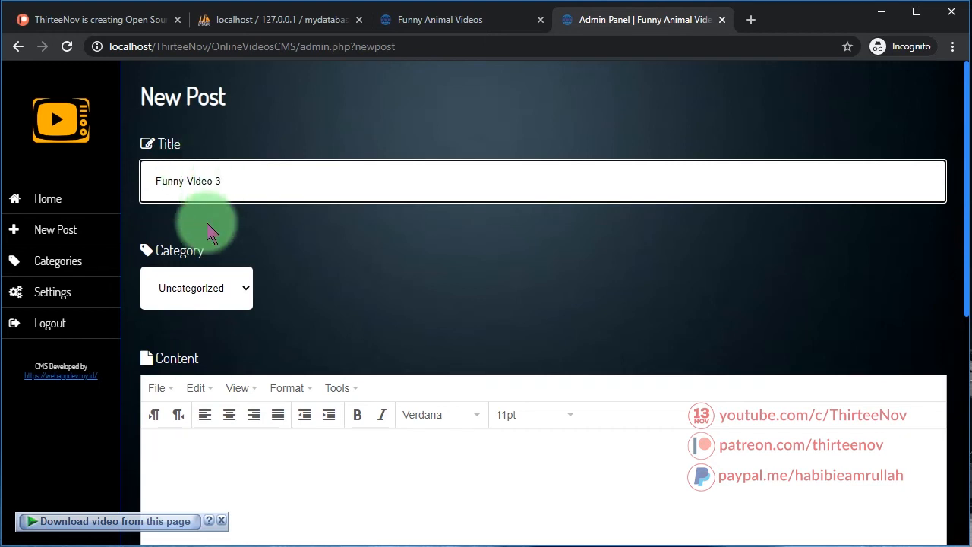
left_click(195, 298)
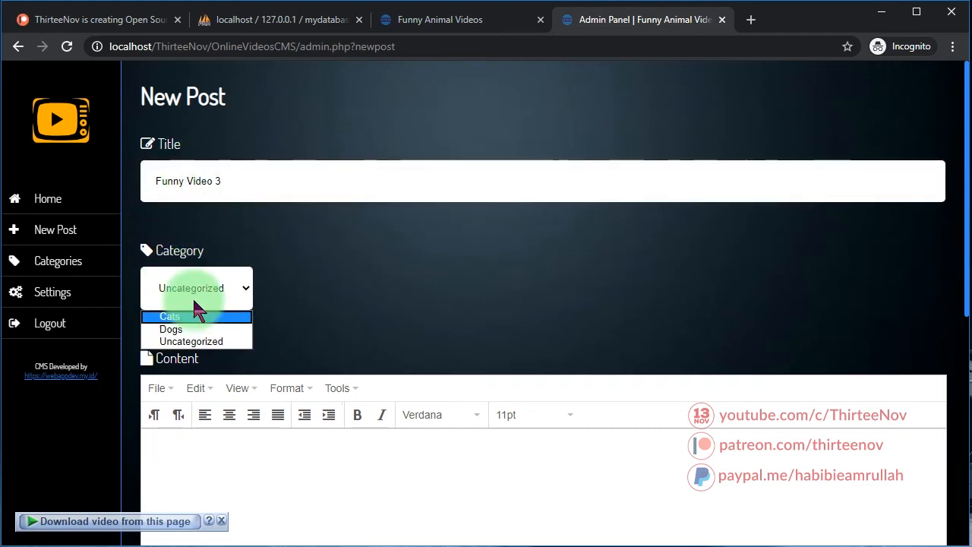
left_click(230, 322)
scroll(341, 380, "down", 2)
left_click(265, 373)
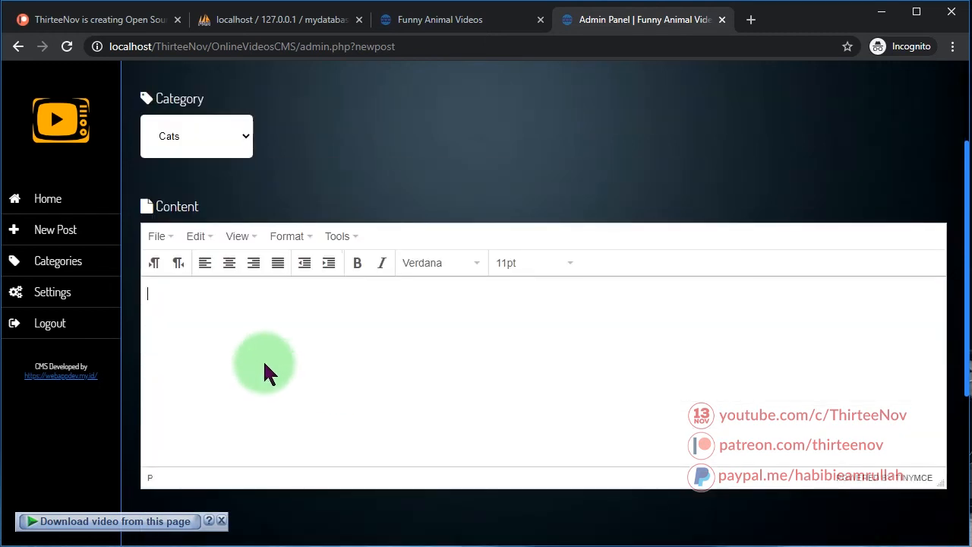
type("Another one...")
scroll(263, 360, "down", 4)
Attach the Funny Animals 3 snapshot image and Funny Animals 3.mp4 video, then submit the post
left_click(245, 311)
left_click(371, 114)
double_click(371, 114)
left_click(278, 403)
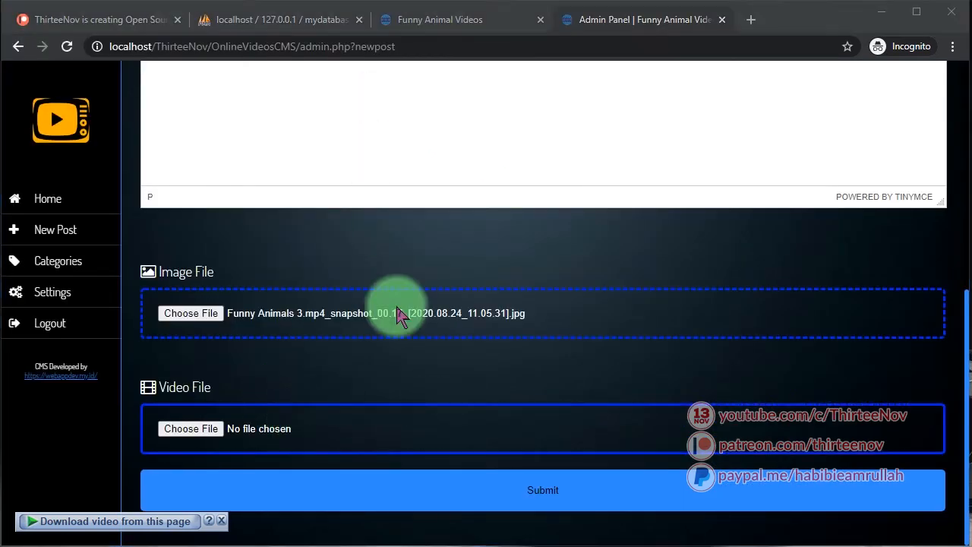
double_click(372, 102)
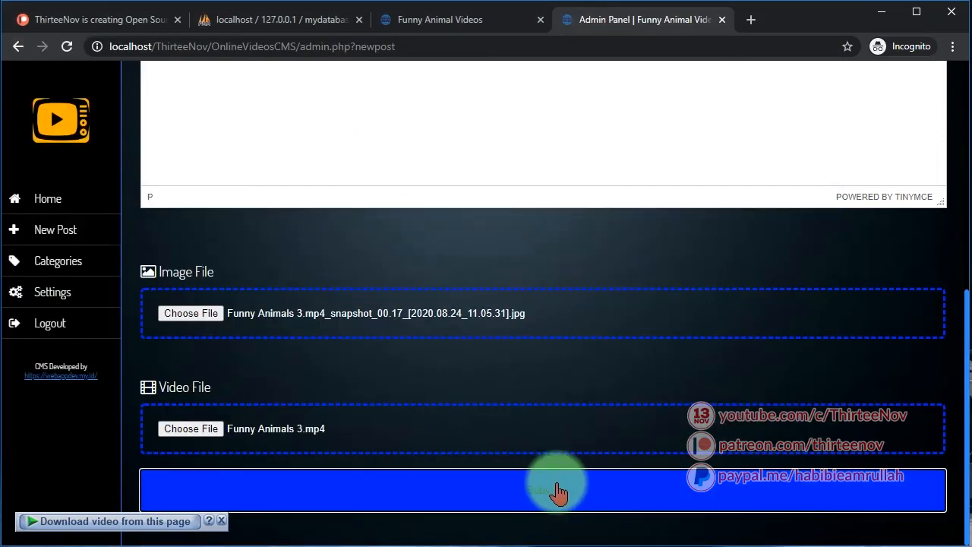
left_click(560, 491)
left_click(463, 18)
Reload the home page and swipe the carousel to find Funny Video 3
left_click(144, 91)
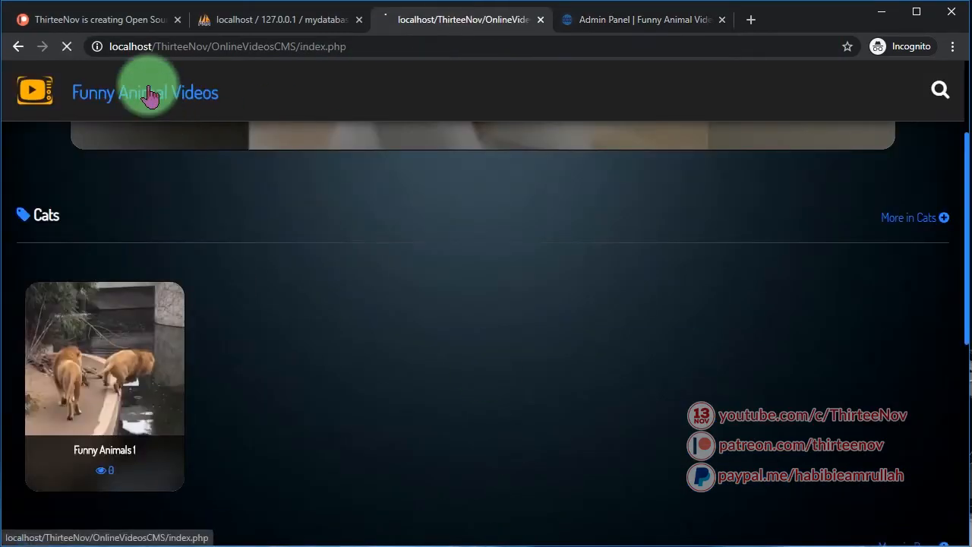
scroll(532, 411, "down", 9)
scroll(532, 410, "up", 9)
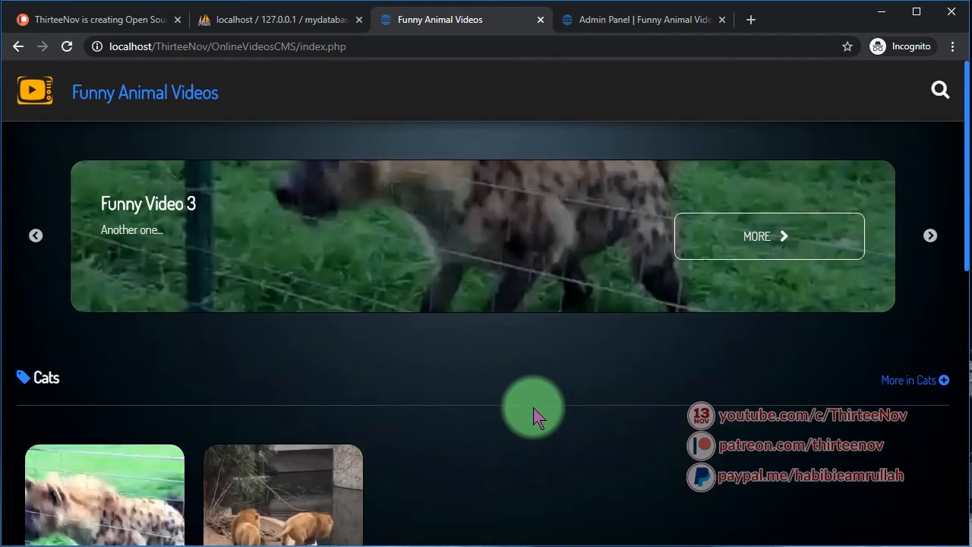
left_click_drag(681, 244, 274, 239)
left_click_drag(588, 255, 280, 244)
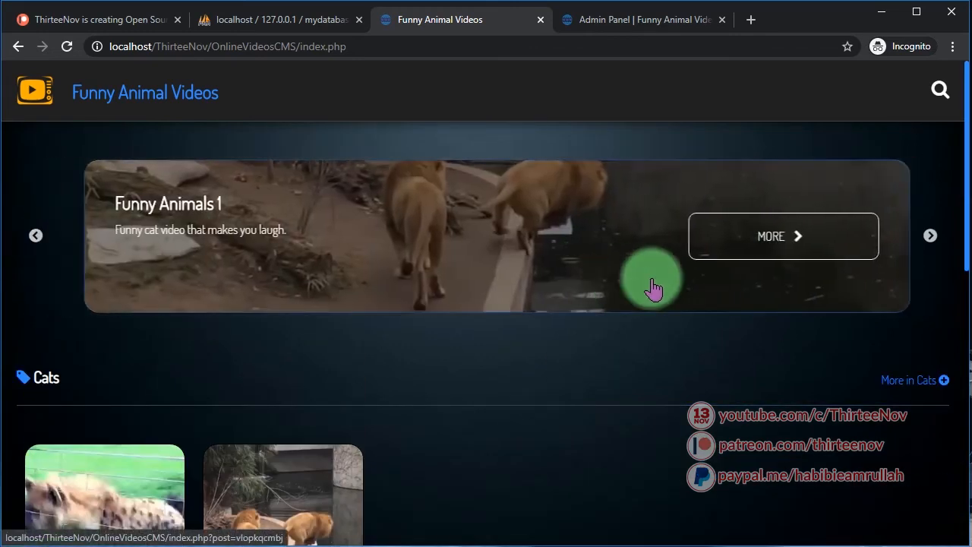
left_click_drag(646, 279, 6, 266)
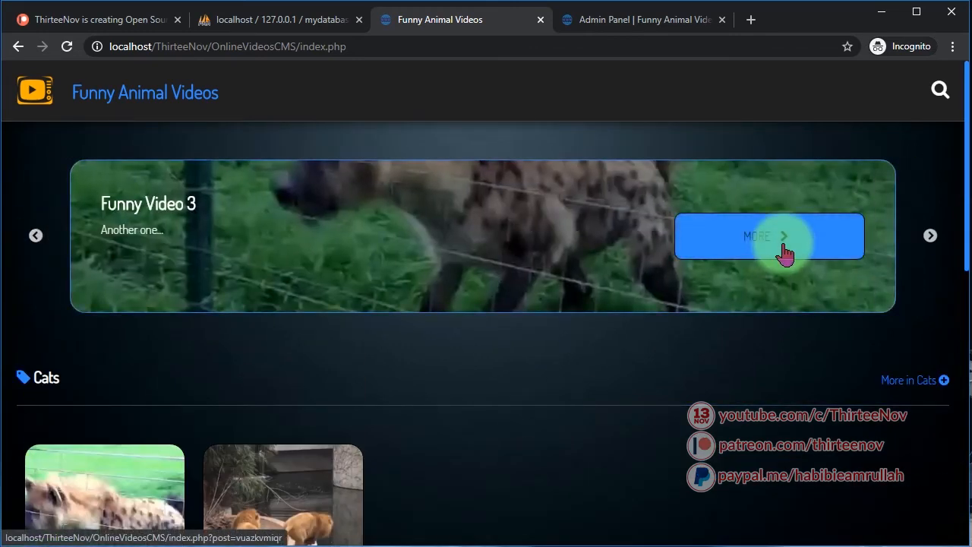
Check the Cats section lists Funny Video 3 and bring up the site search
scroll(390, 362, "down", 3)
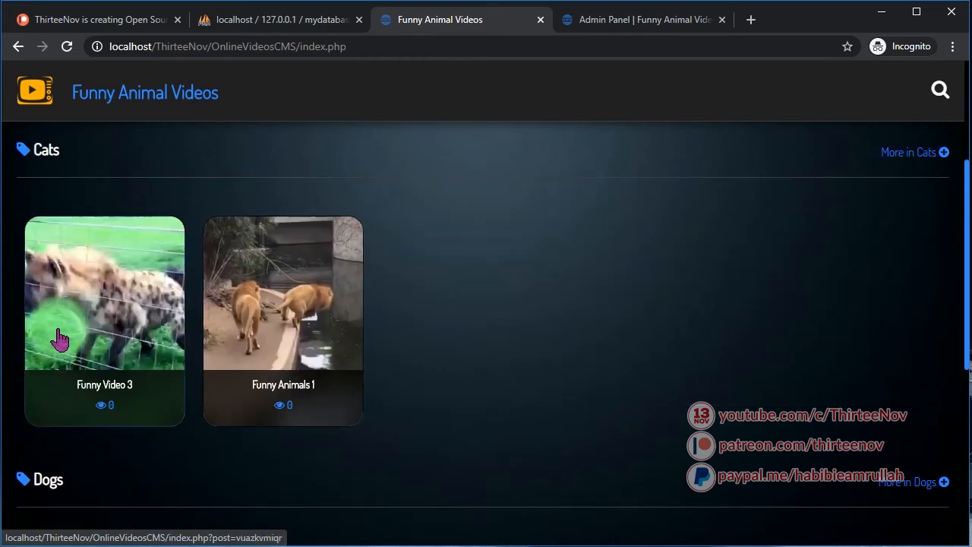
scroll(228, 334, "down", 5)
scroll(182, 312, "up", 8)
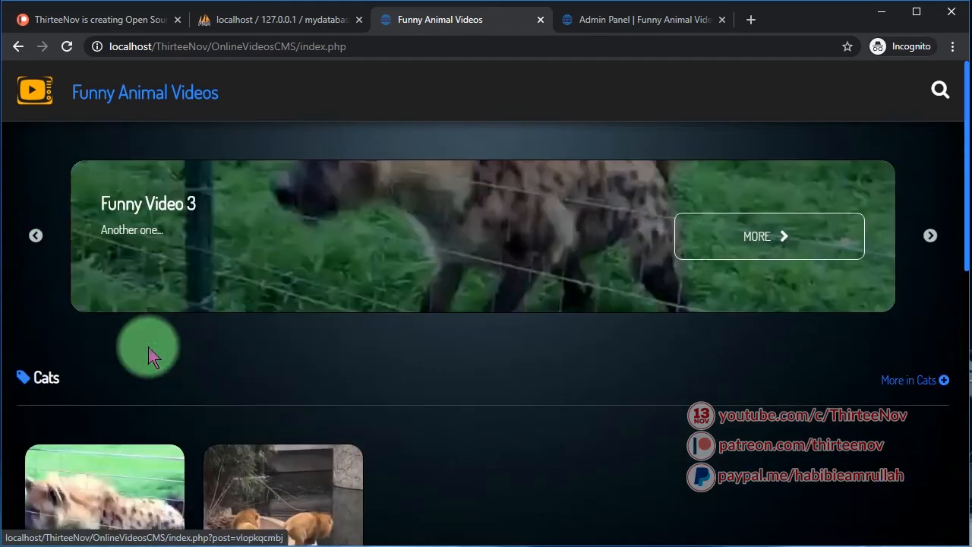
left_click(938, 91)
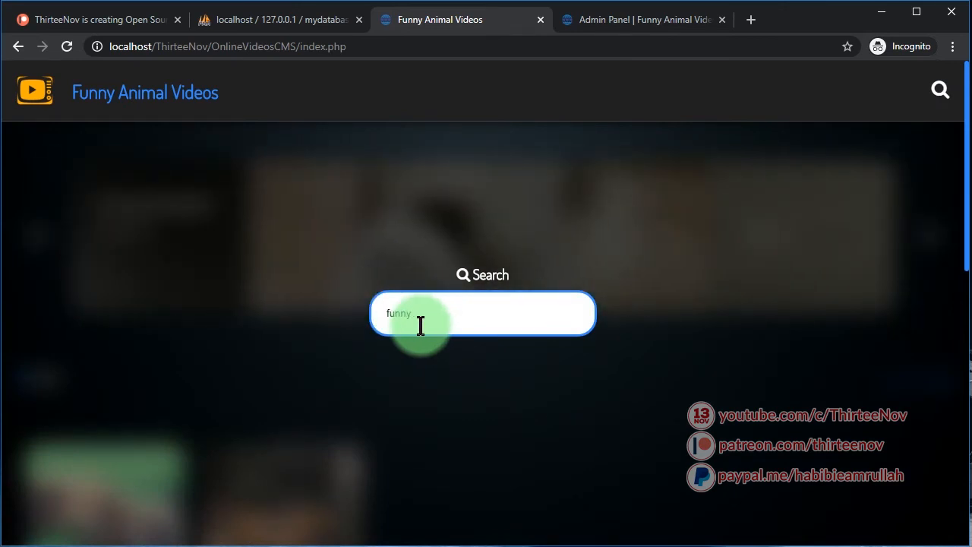
Run the site search for 'funny', then return to the home page
key("Return")
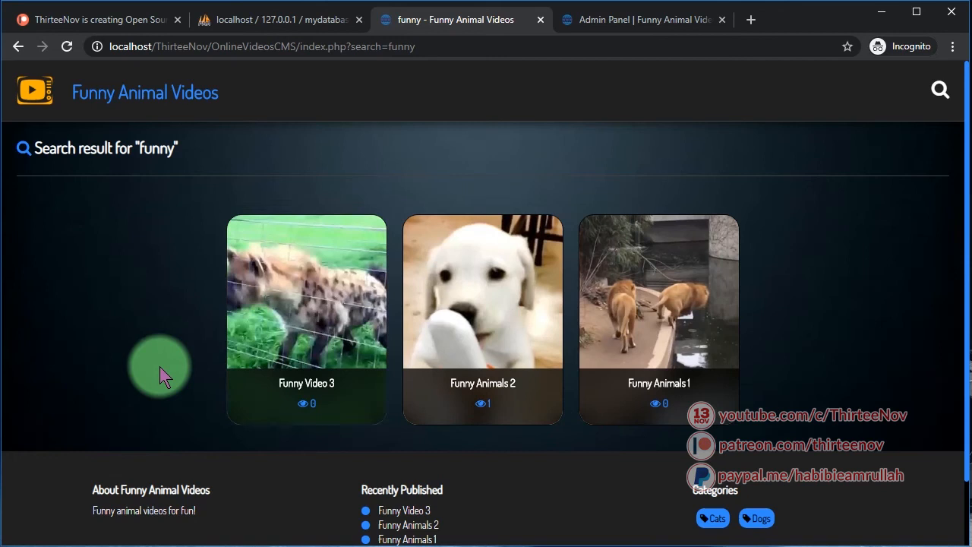
left_click(107, 94)
scroll(304, 304, "down", 2)
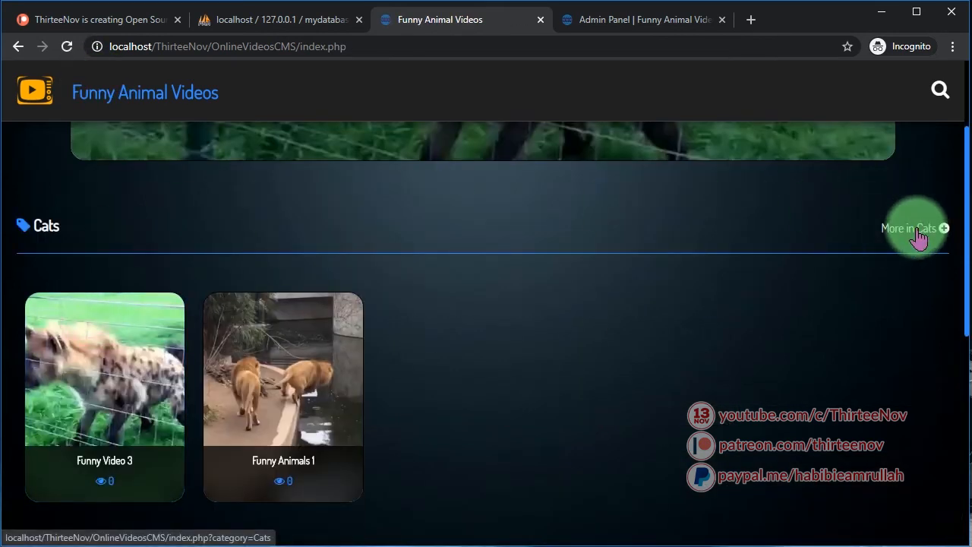
scroll(929, 238, "down", 6)
scroll(904, 297, "up", 3)
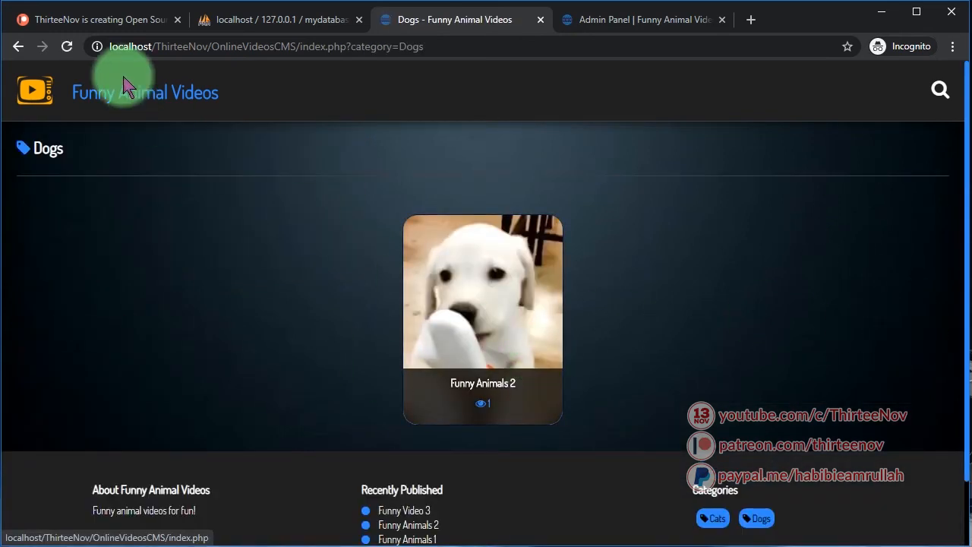
Open the full Cats category page from the home page, then go back
left_click(124, 88)
scroll(314, 354, "down", 3)
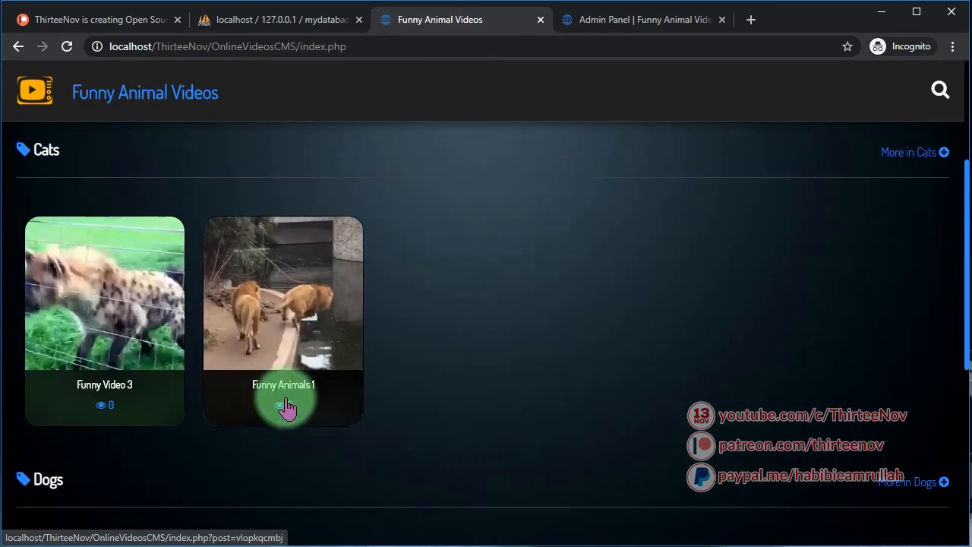
left_click(923, 152)
key("alt+Left")
scroll(694, 365, "down", 6)
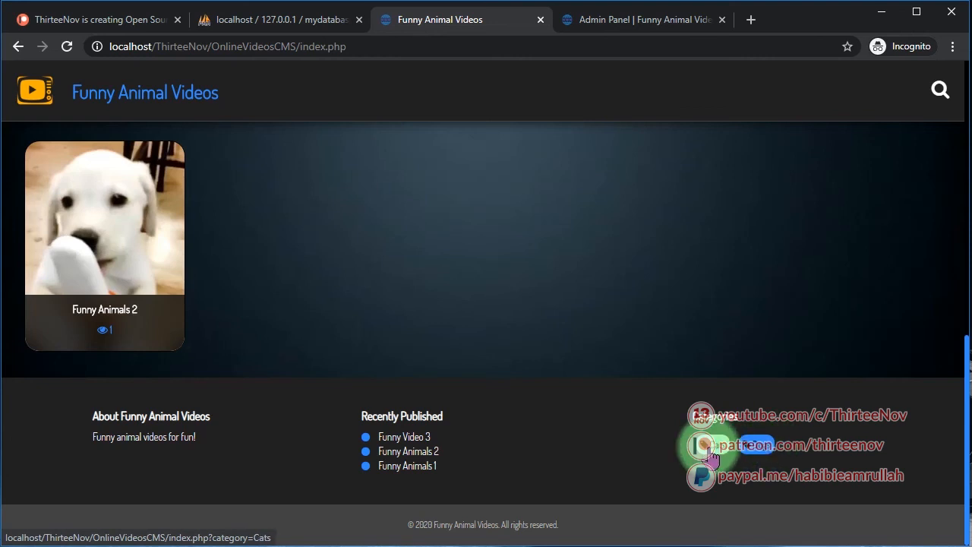
Open the Dogs category page from the footer links
left_click(710, 454)
left_click(758, 455)
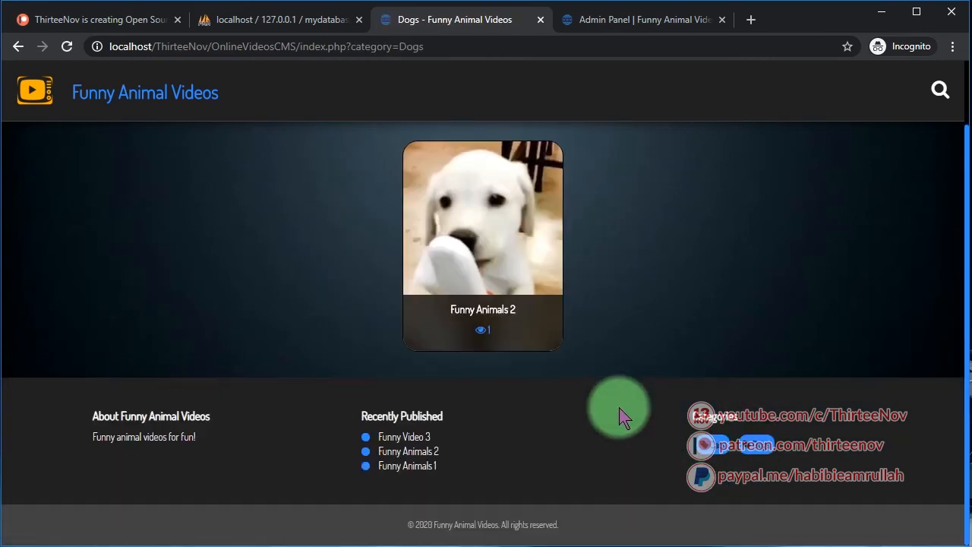
left_click_drag(408, 469, 380, 438)
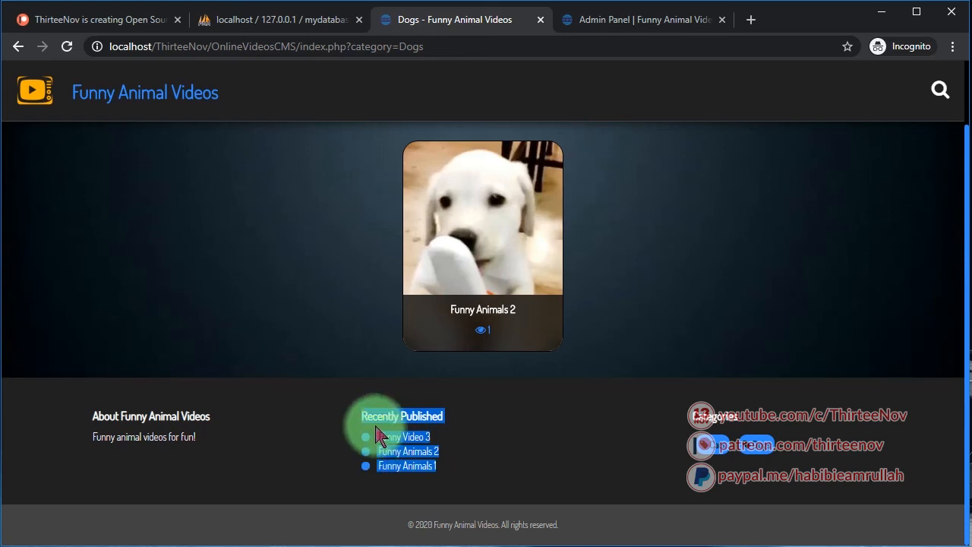
left_click(502, 455)
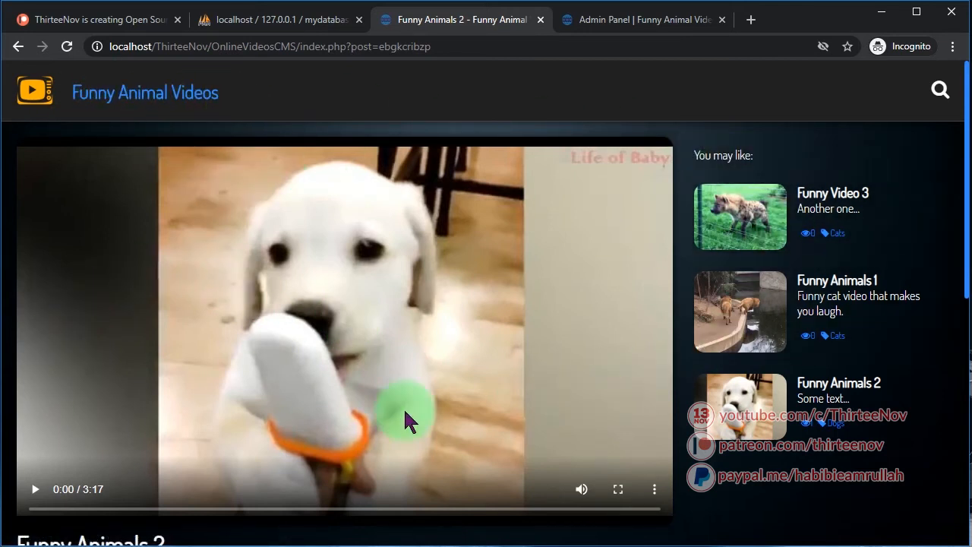
Play the Funny Animals 2 video and pause it at 0:33
scroll(170, 326, "down", 3)
scroll(98, 322, "up", 3)
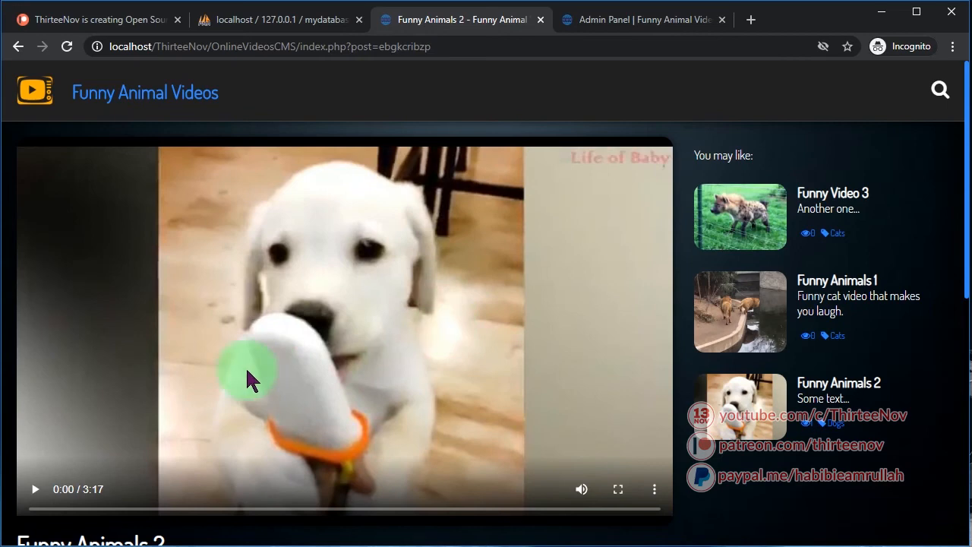
left_click(25, 489)
scroll(206, 521, "down", 1)
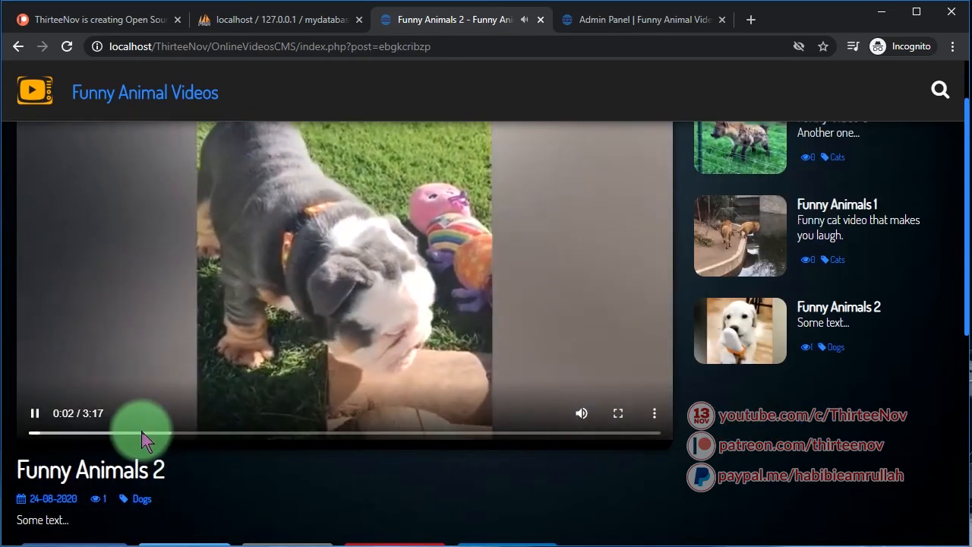
left_click(140, 433)
left_click(341, 287)
Select the post's title, date 24-08-2020, details and share links text
scroll(152, 395, "down", 2)
left_click_drag(84, 357, 15, 354)
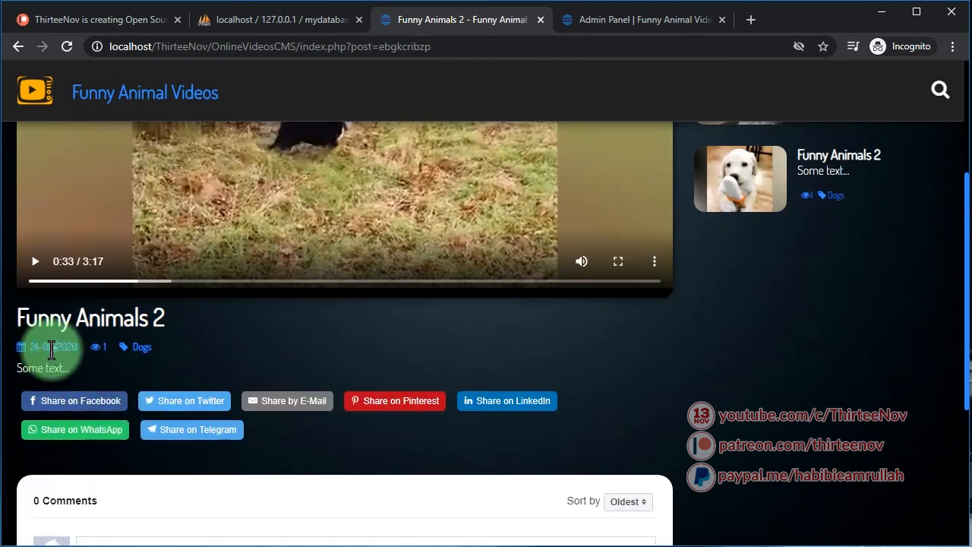
left_click_drag(79, 348, 30, 342)
left_click(103, 344)
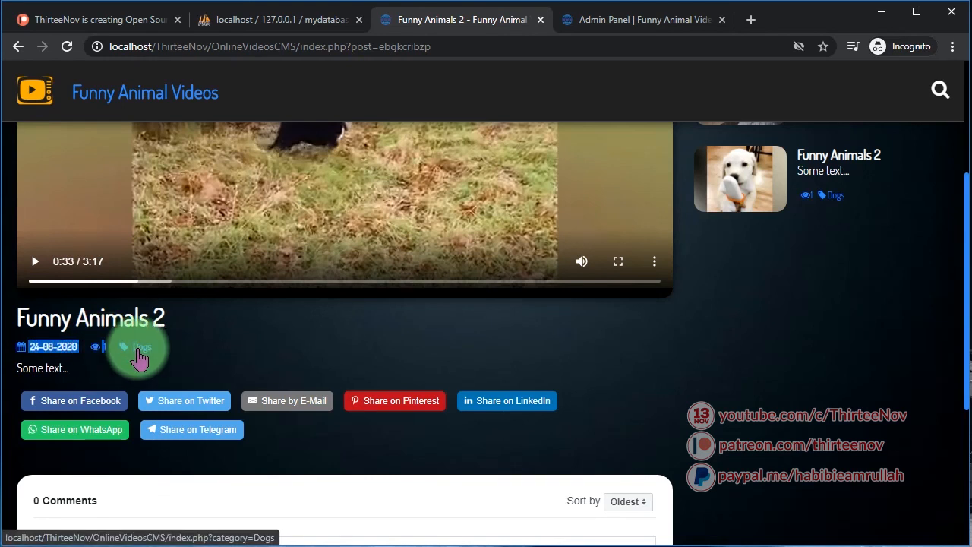
scroll(139, 359, "up", 3)
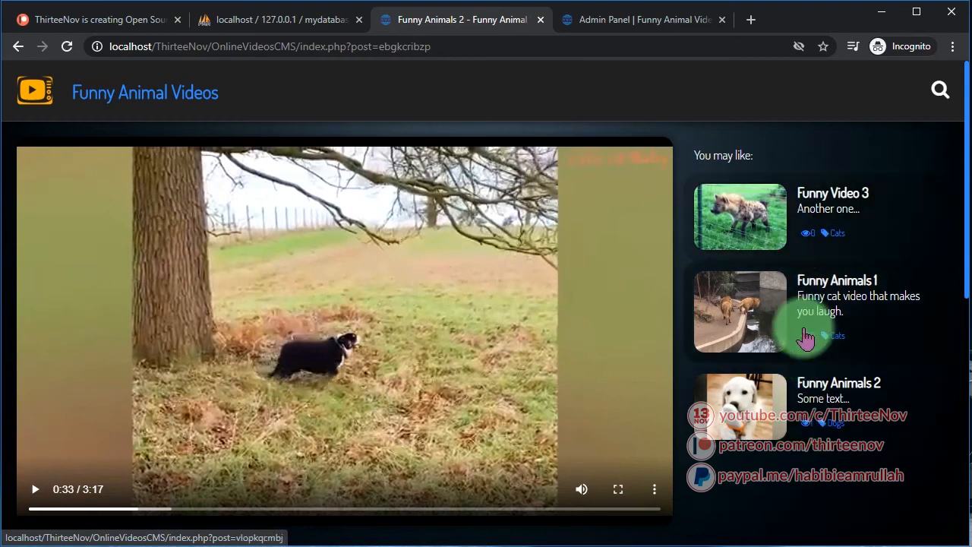
scroll(771, 445, "down", 3)
scroll(803, 191, "up", 3)
scroll(803, 390, "down", 5)
left_click_drag(521, 303, 413, 299)
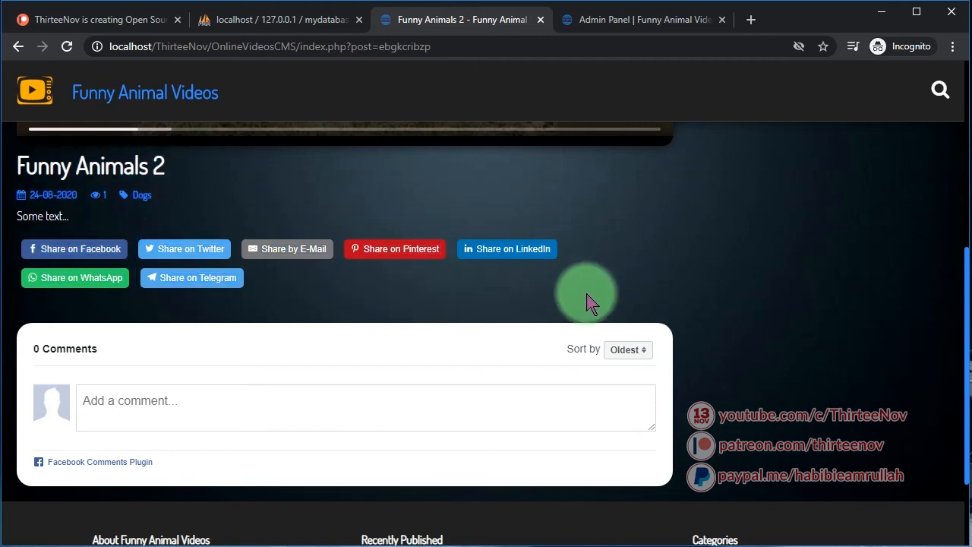
left_click_drag(591, 302, 416, 384)
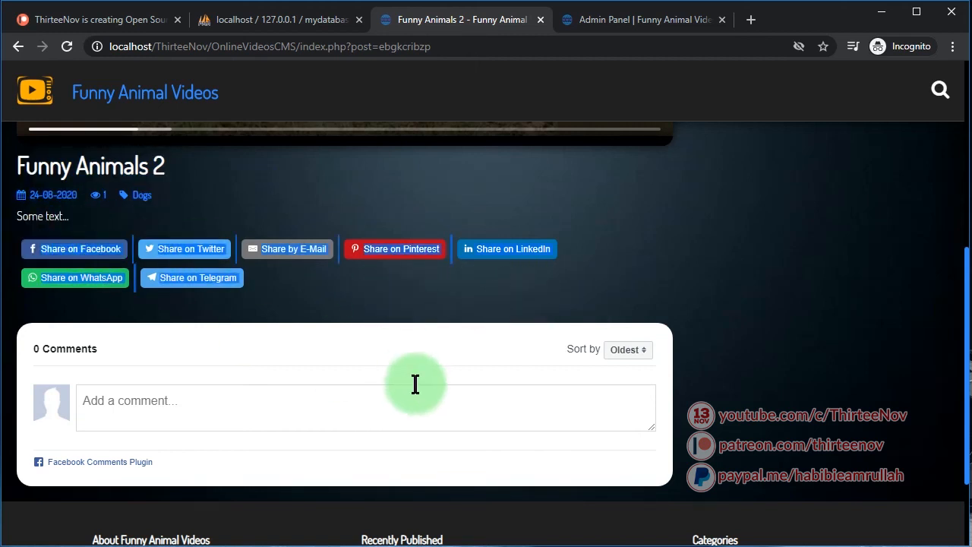
Place the cursor in the post's comment field
scroll(413, 339, "down", 1)
left_click(135, 329)
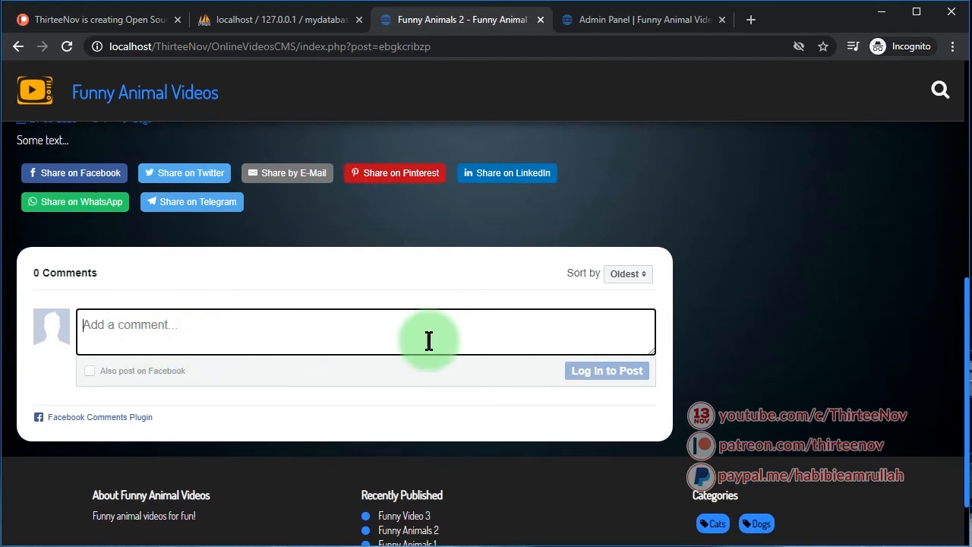
scroll(693, 411, "up", 8)
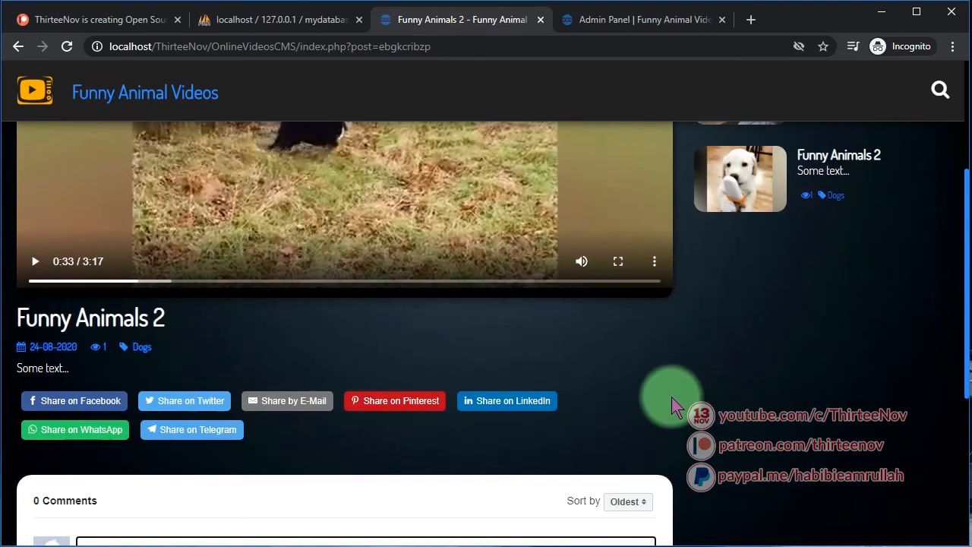
scroll(677, 408, "down", 3)
scroll(190, 282, "up", 1)
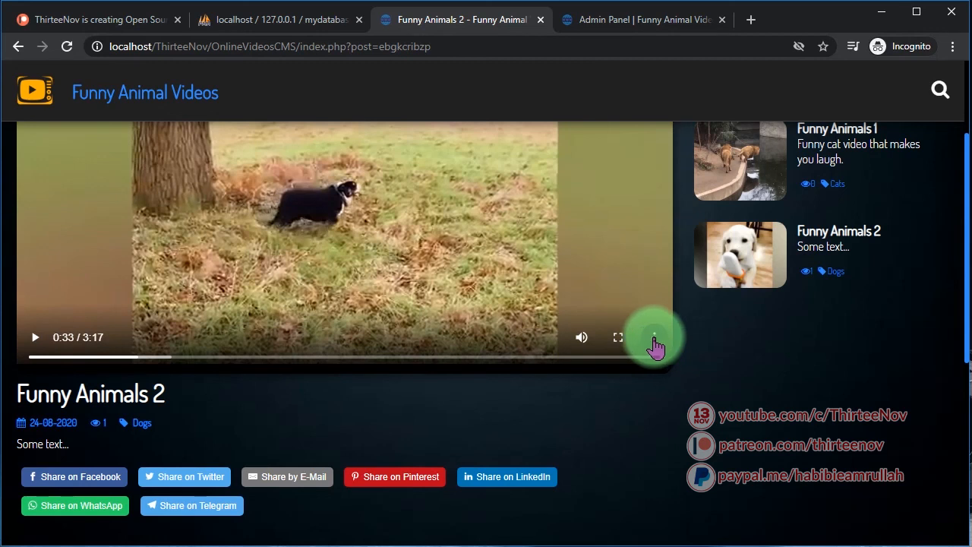
Check the video's ⋮ menu and right-click menu for a download option
left_click(655, 342)
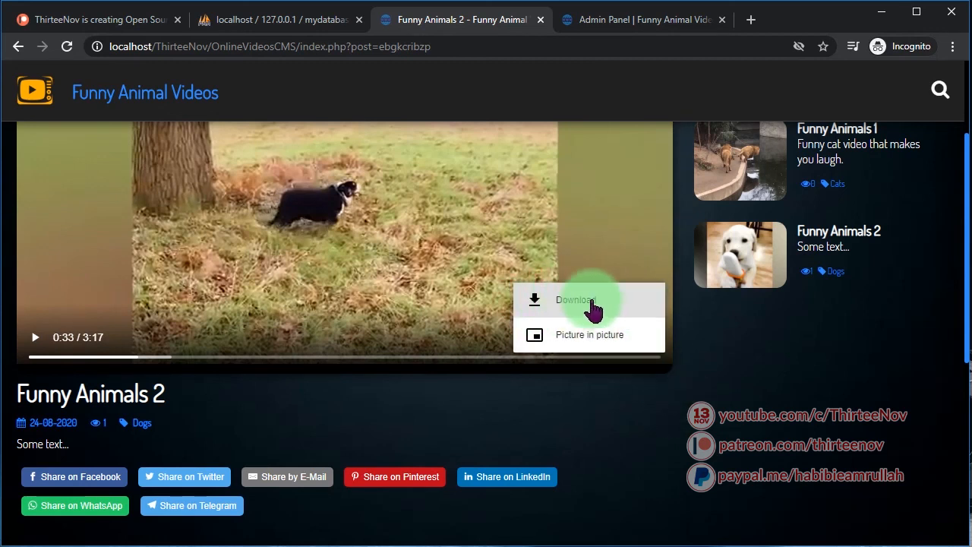
scroll(262, 411, "down", 1)
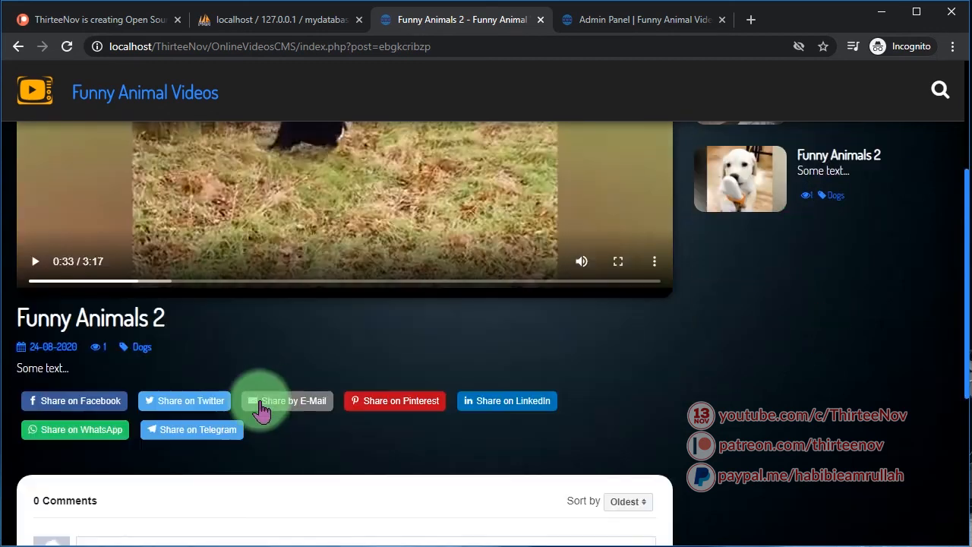
scroll(322, 401, "up", 3)
right_click(328, 307)
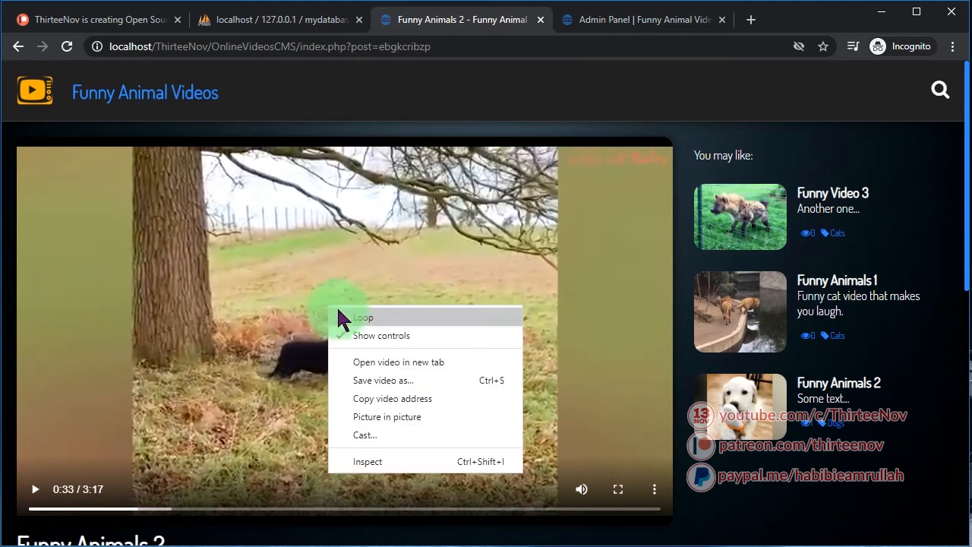
left_click(792, 522)
scroll(514, 404, "down", 2)
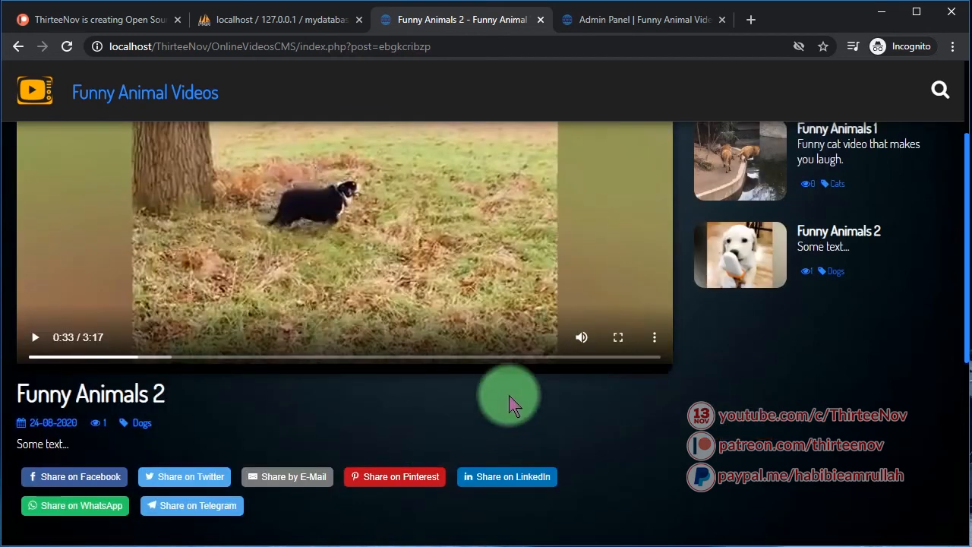
left_click(655, 338)
left_click(558, 404)
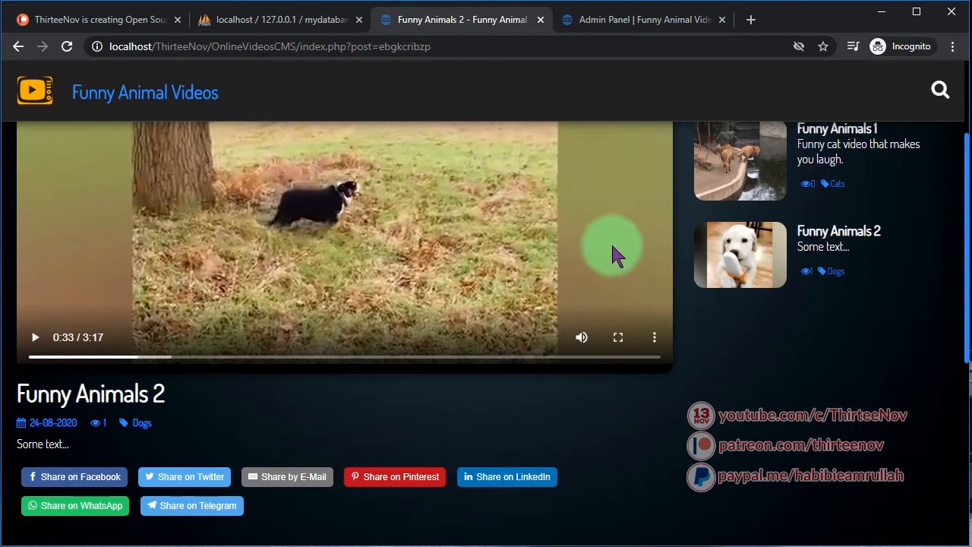
left_click(612, 22)
Save the Settings page with 'Disable Right-Click and Download Video Button' set to Yes
left_click(65, 296)
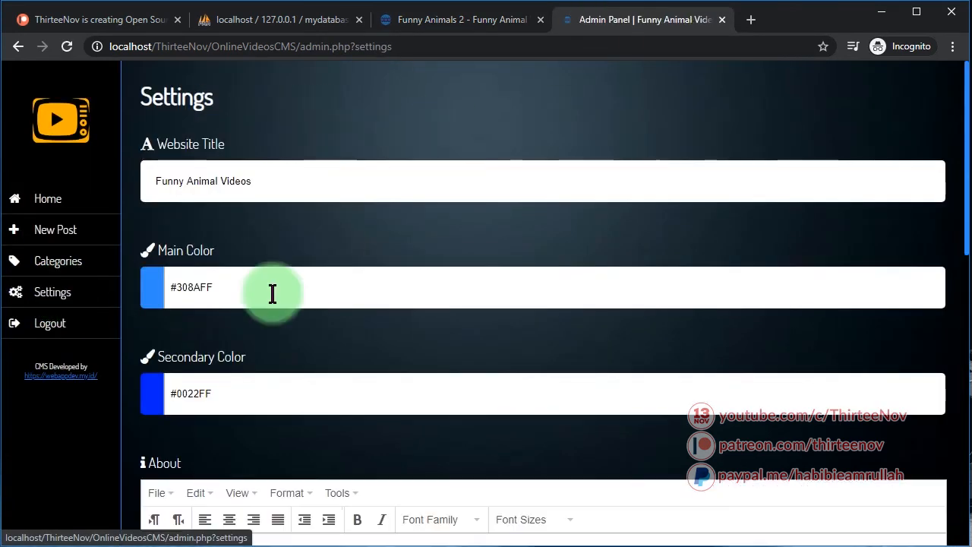
scroll(397, 408, "down", 10)
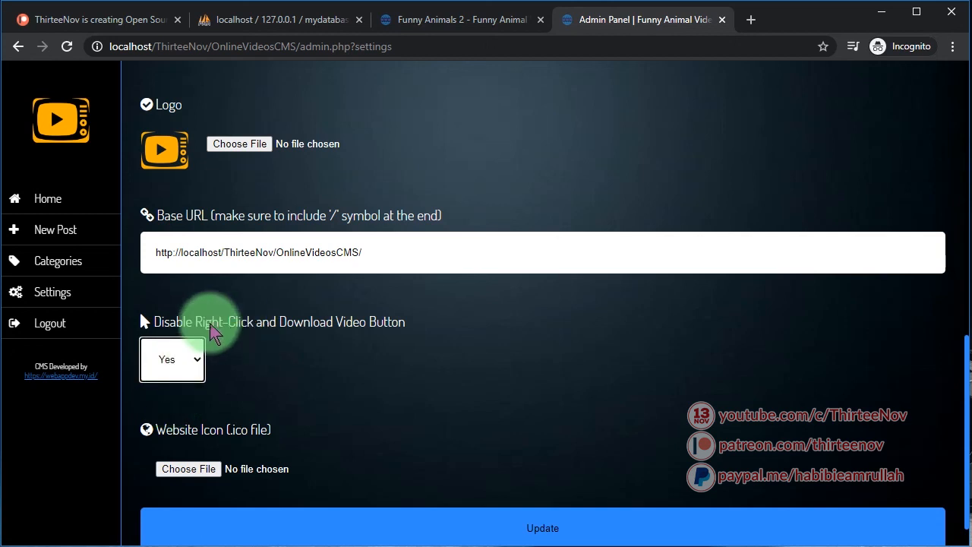
scroll(349, 380, "down", 1)
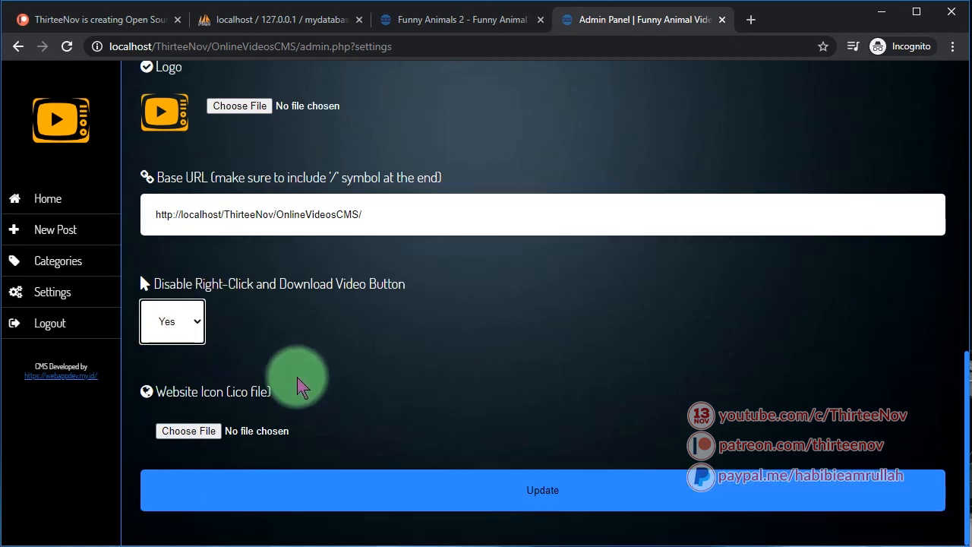
left_click(459, 502)
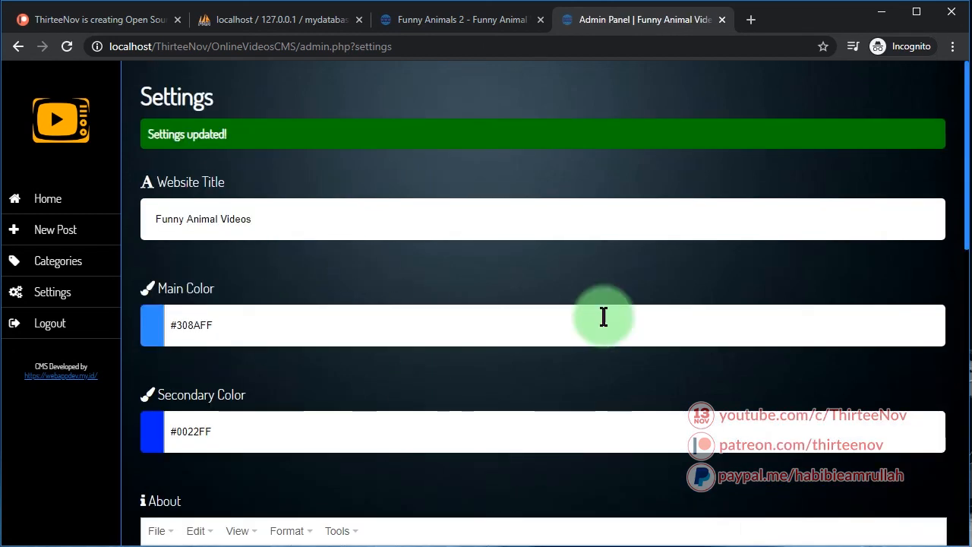
Reload the Funny Animals 2 post page from the address bar
left_click(444, 21)
left_click(319, 47)
key("Return")
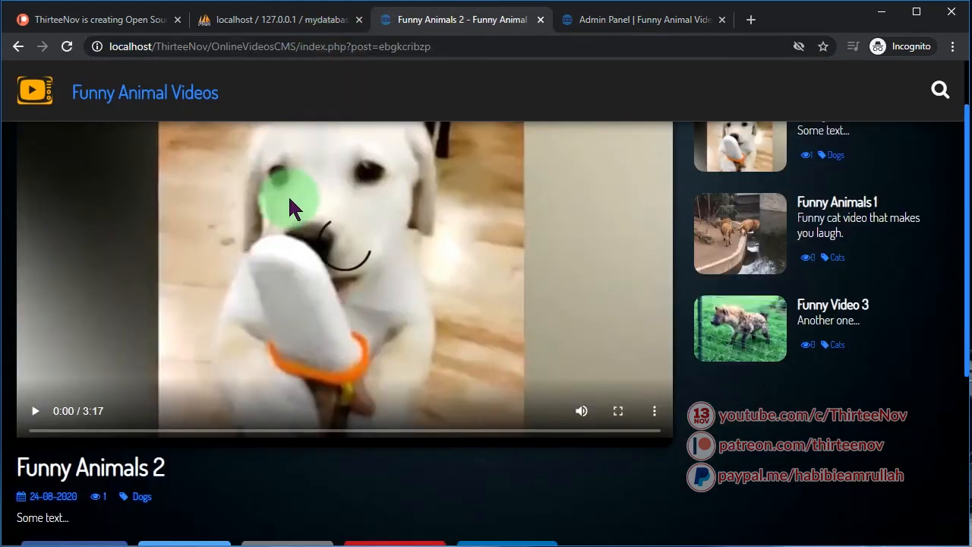
Try selecting the post title text to test that selection is blocked
scroll(213, 379, "down", 3)
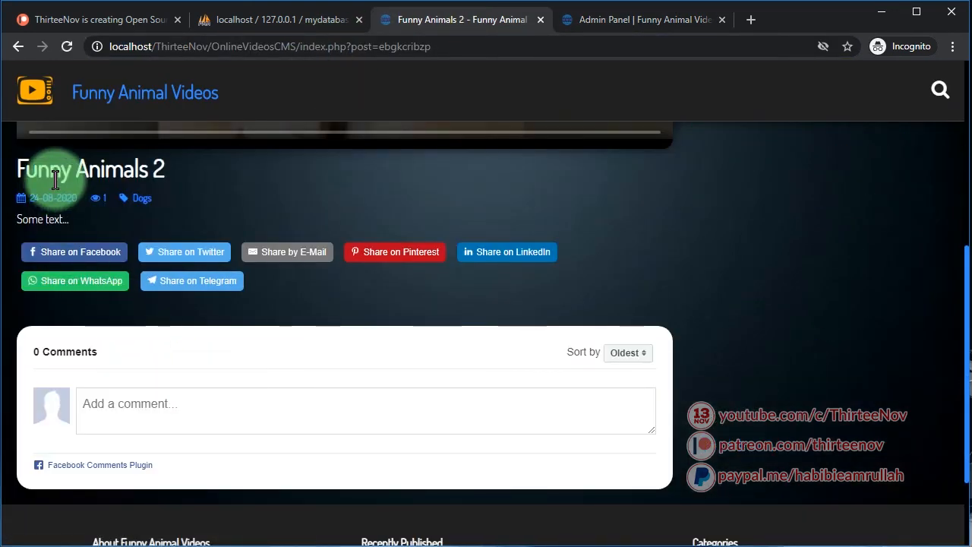
left_click_drag(105, 176, 15, 181)
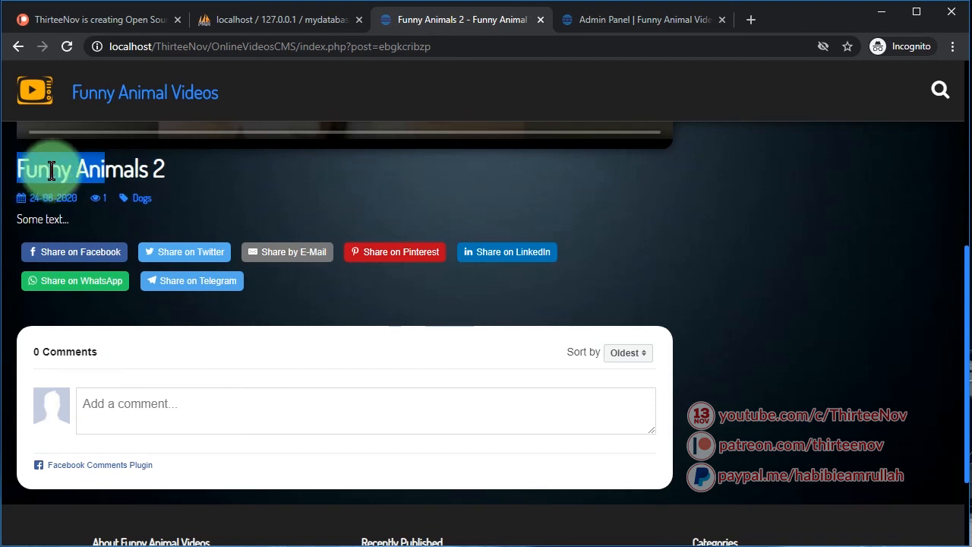
scroll(276, 393, "down", 2)
scroll(289, 423, "up", 7)
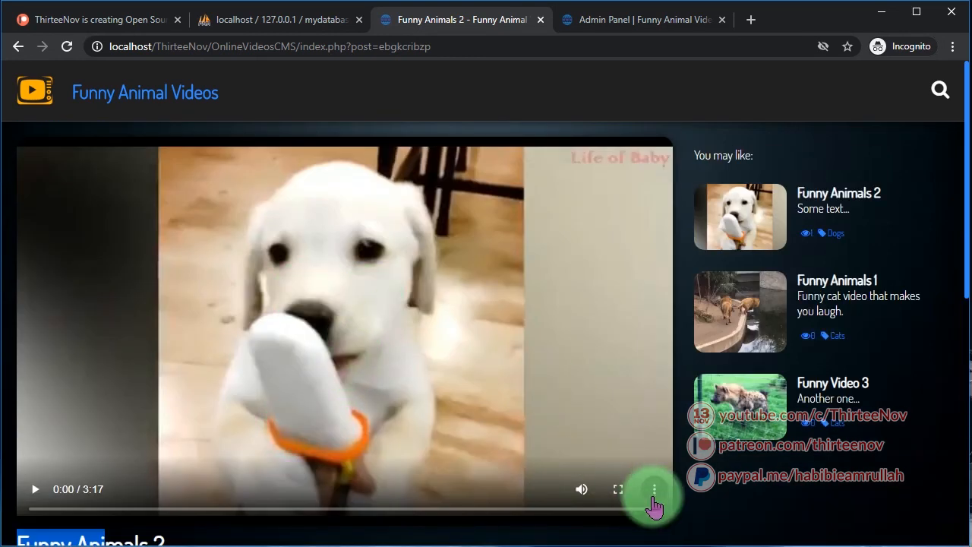
Confirm the video's ⋮ menu no longer offers a download option
left_click(652, 498)
left_click(646, 492)
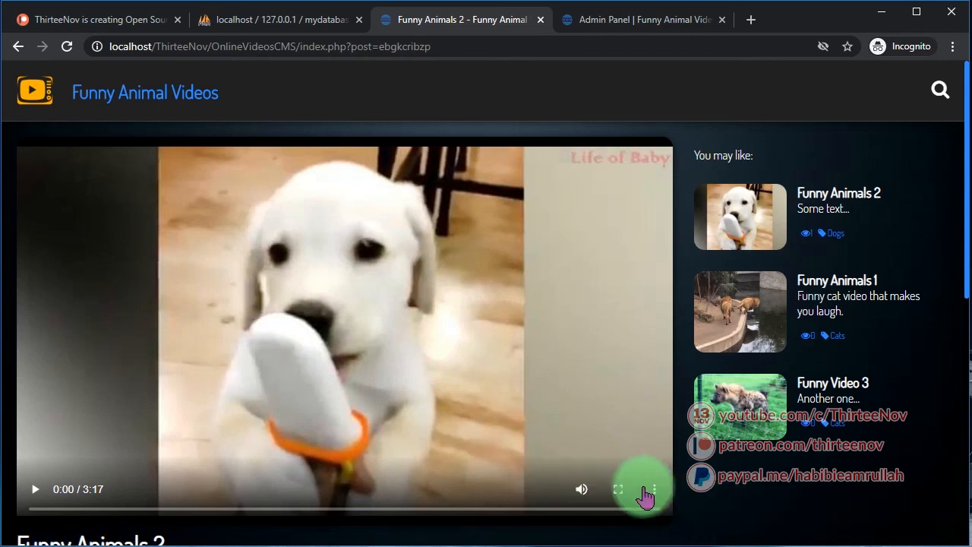
left_click(655, 496)
scroll(603, 425, "down", 3)
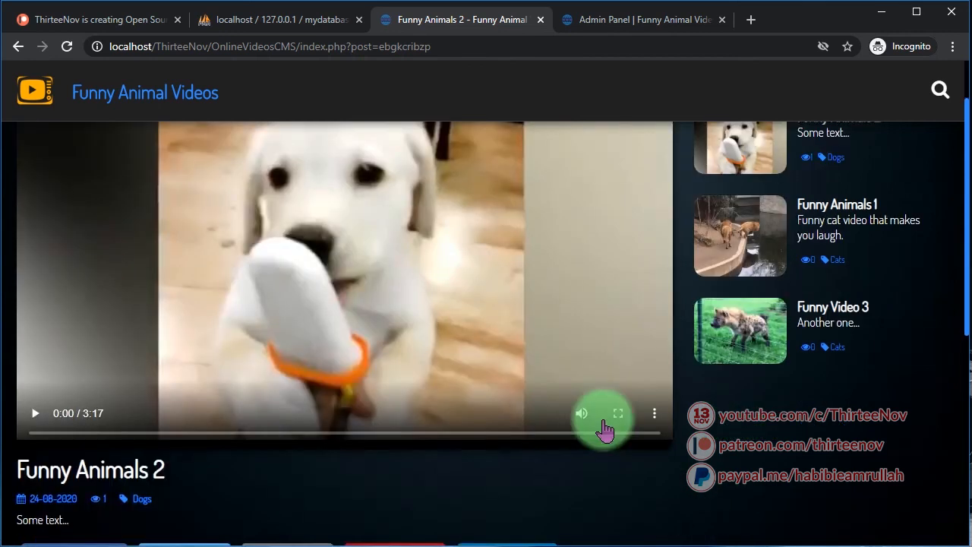
left_click(621, 23)
left_click(449, 23)
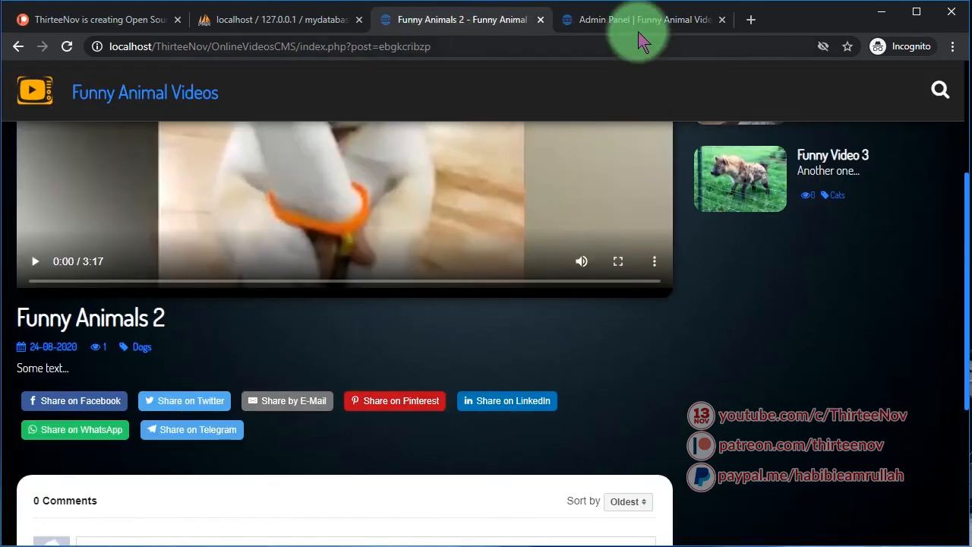
scroll(576, 445, "up", 3)
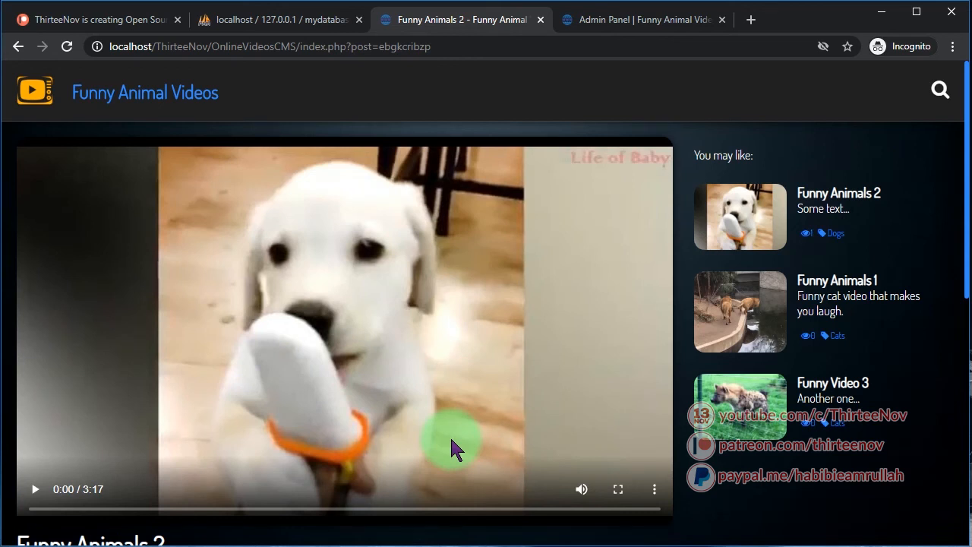
scroll(451, 441, "down", 3)
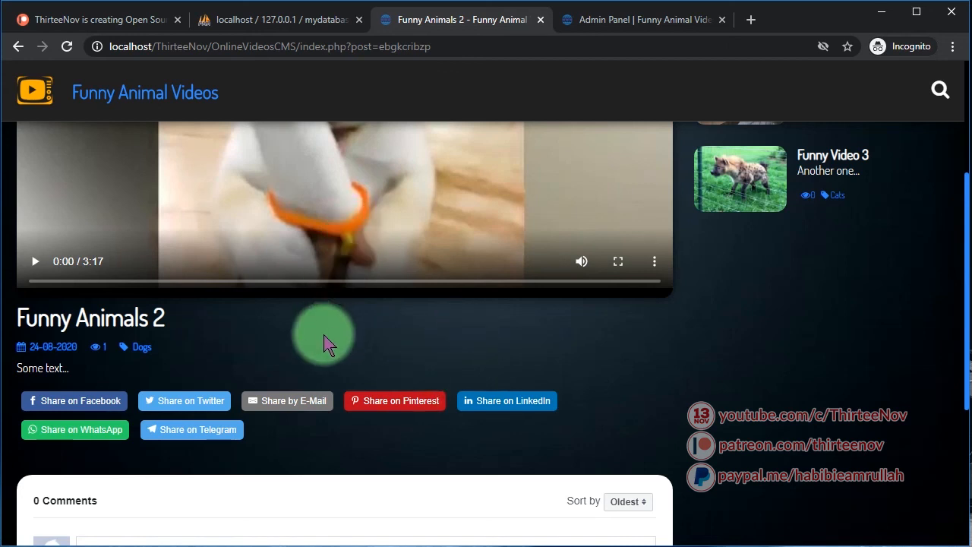
Open developer tools and the page source, find '.mp4' and select the video source line
key("ctrl+shift+j")
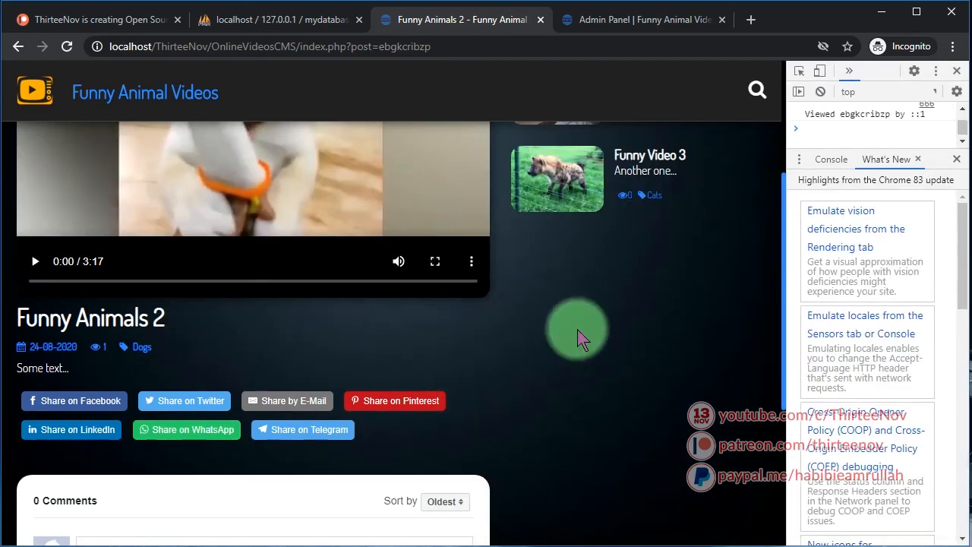
left_click_drag(787, 268, 450, 262)
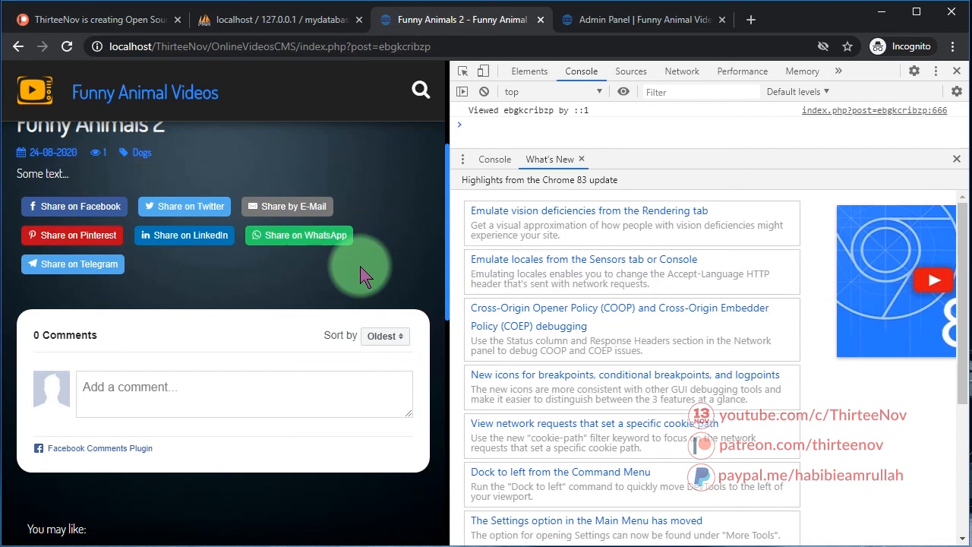
key("ctrl+u")
key("ctrl+f")
type(".mp4")
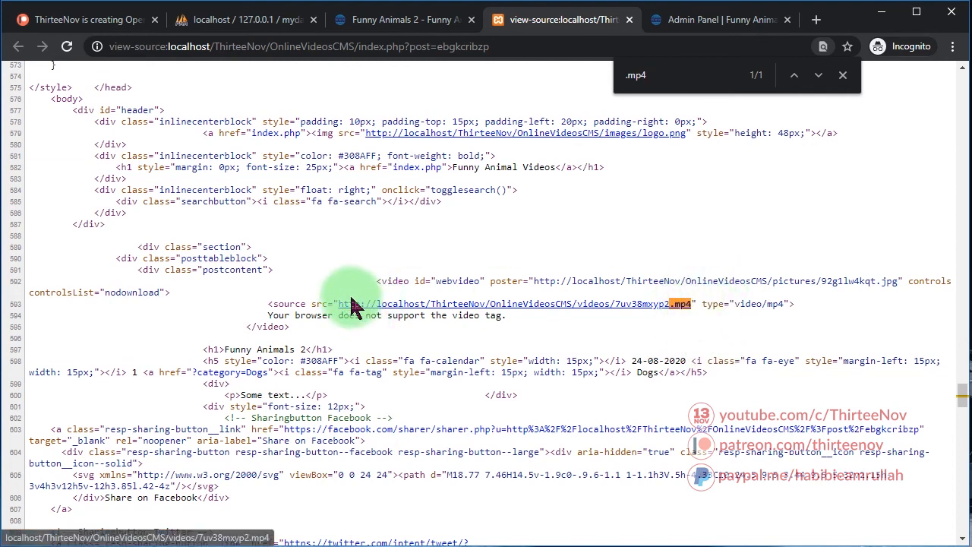
left_click_drag(339, 297, 685, 302)
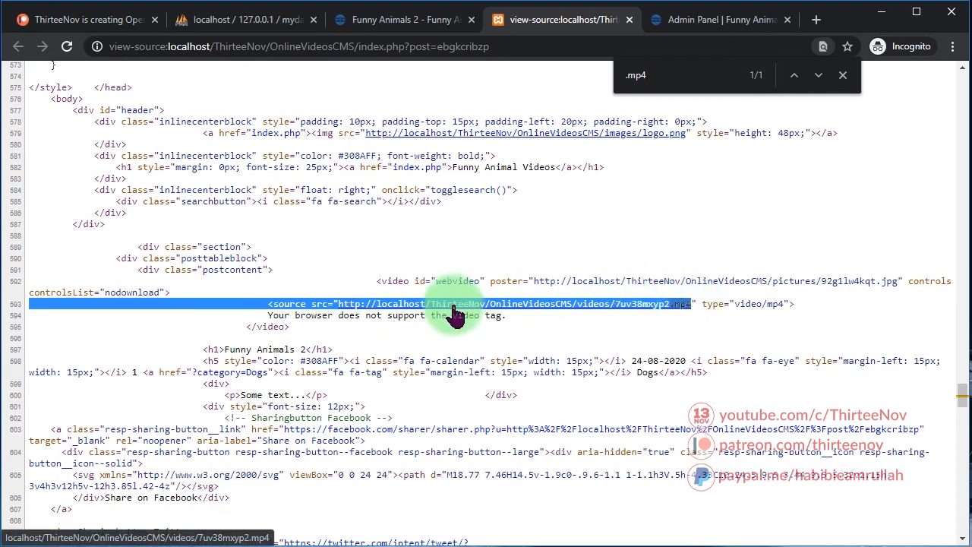
left_click(621, 321)
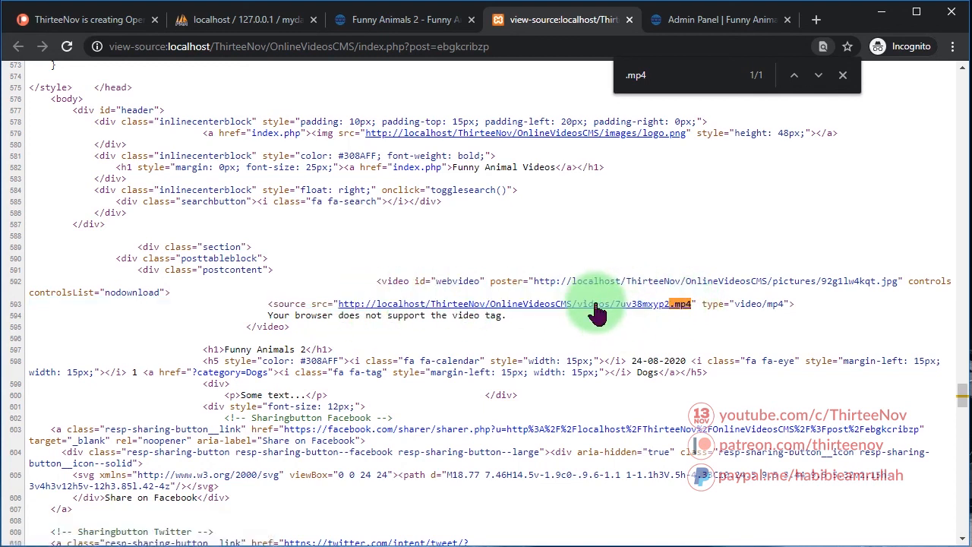
Return to the Funny Animals 2 post and shrink the developer tools pane
left_click_drag(578, 358, 583, 352)
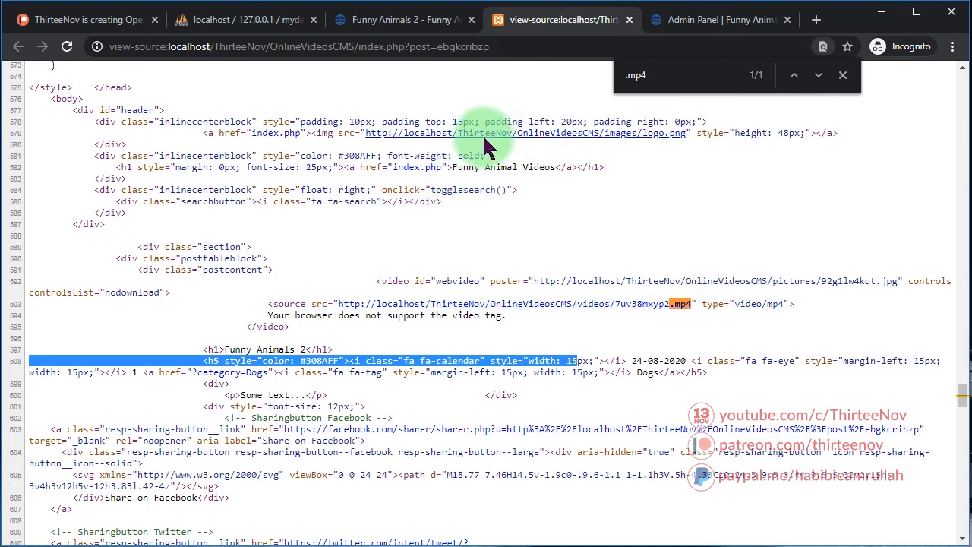
left_click(424, 19)
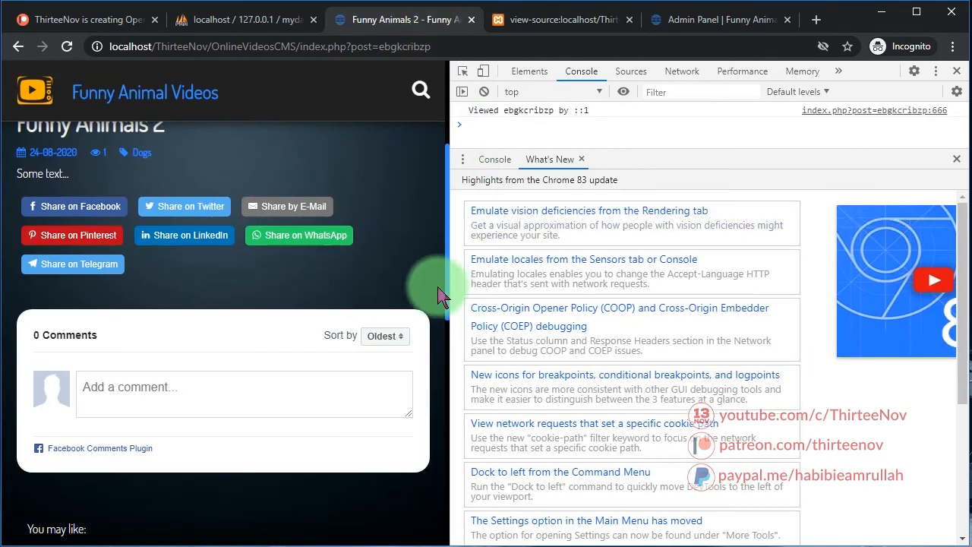
left_click_drag(458, 285, 787, 286)
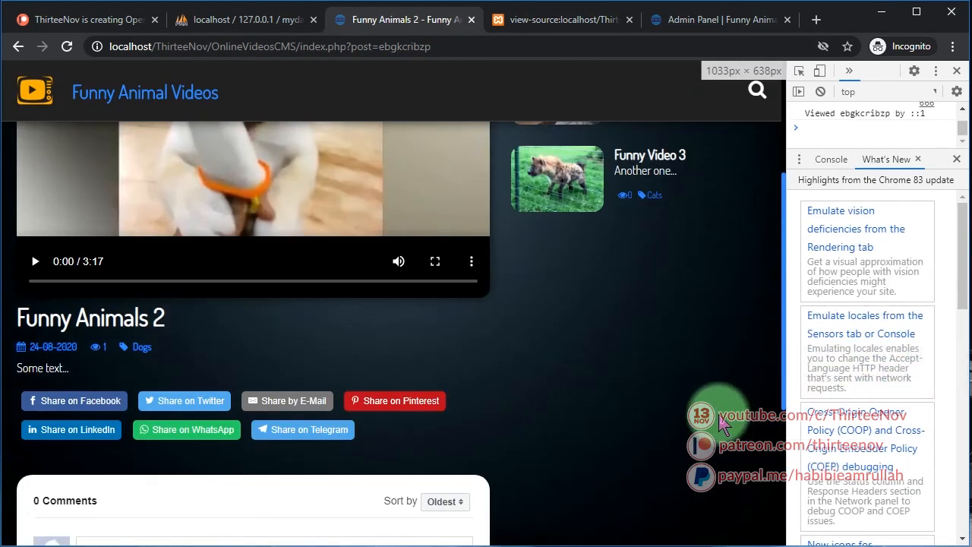
scroll(721, 424, "up", 3)
Confirm 'Disable Right-Click and Download Video Button' shows Yes in Settings
left_click(675, 21)
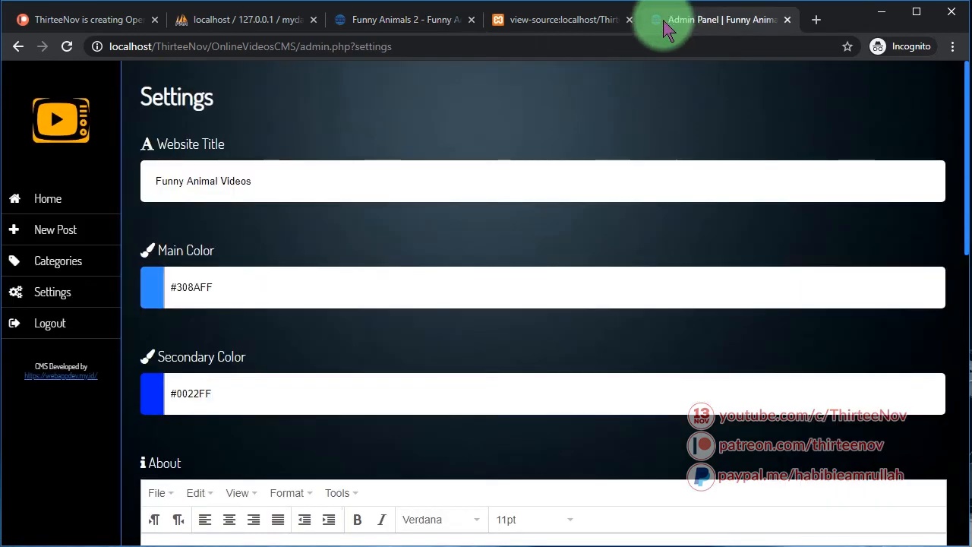
scroll(256, 428, "down", 5)
scroll(374, 488, "down", 3)
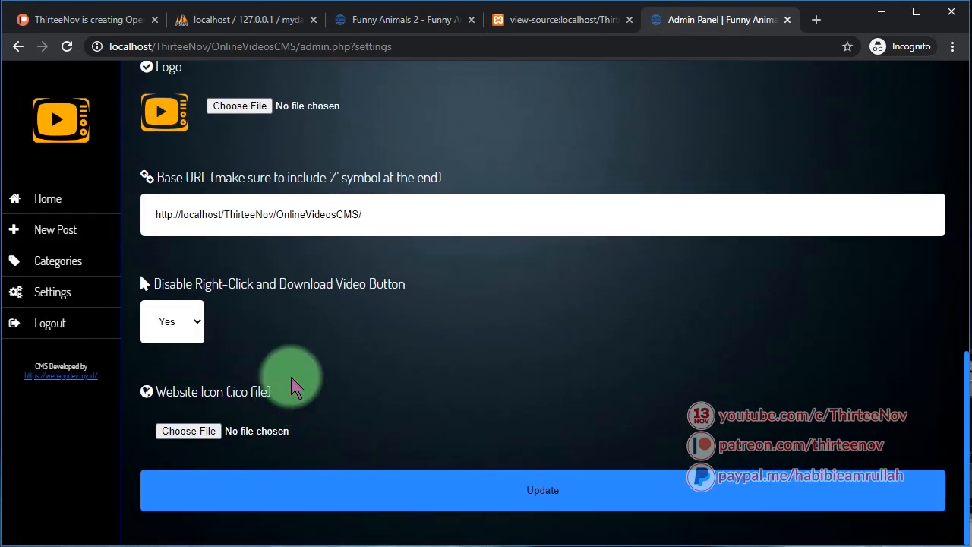
double_click(304, 287)
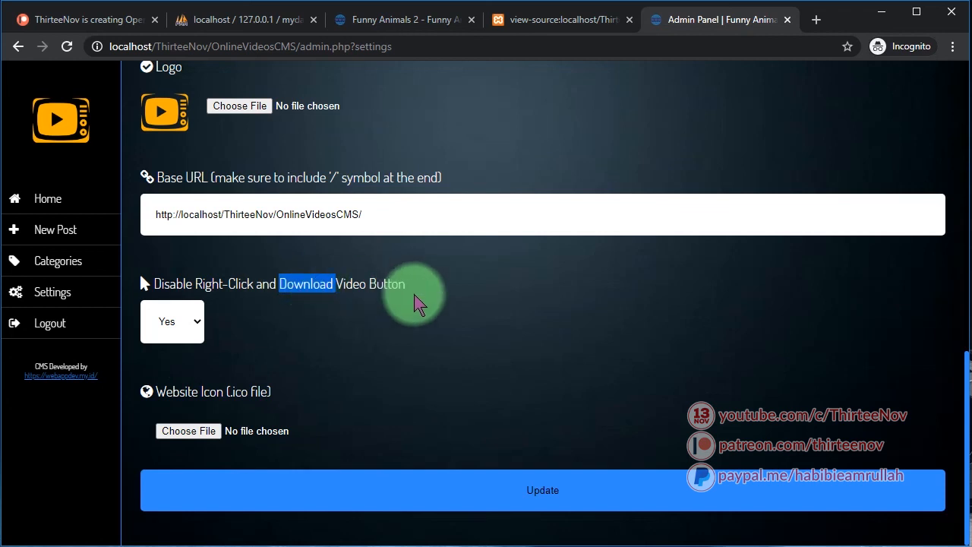
scroll(364, 327, "up", 5)
Go from the Funny Animals 2 post to the site's home page and scroll through it
left_click(398, 20)
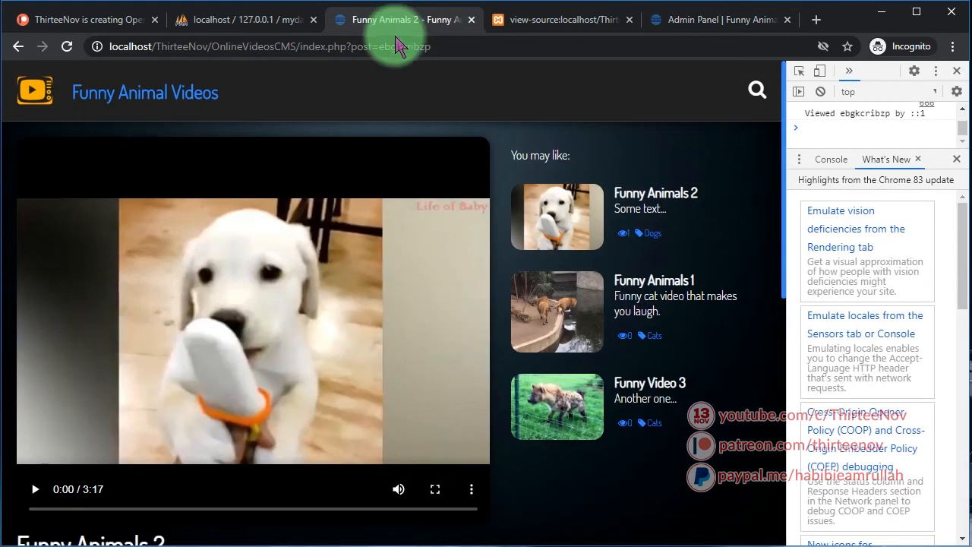
left_click(149, 92)
scroll(471, 403, "down", 8)
scroll(384, 443, "up", 8)
scroll(384, 443, "down", 8)
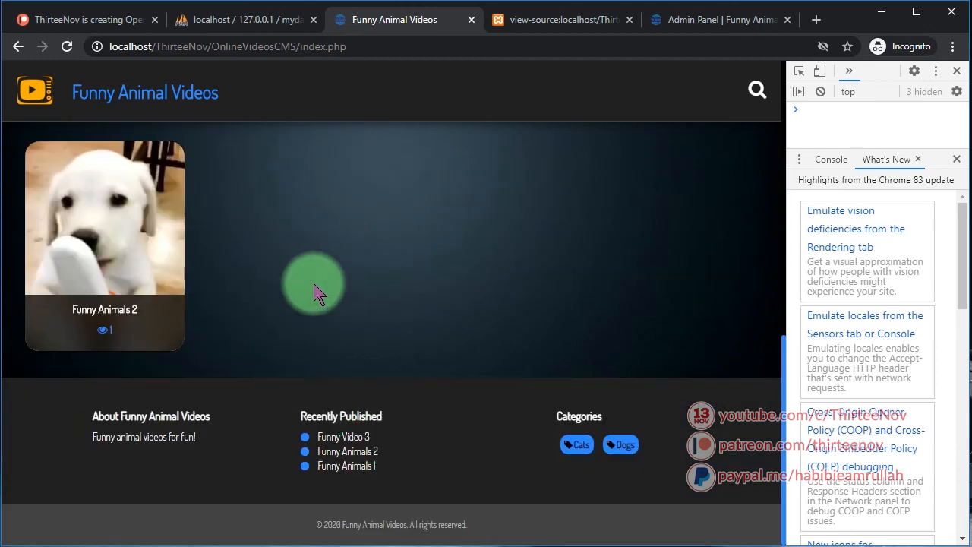
scroll(357, 319, "up", 8)
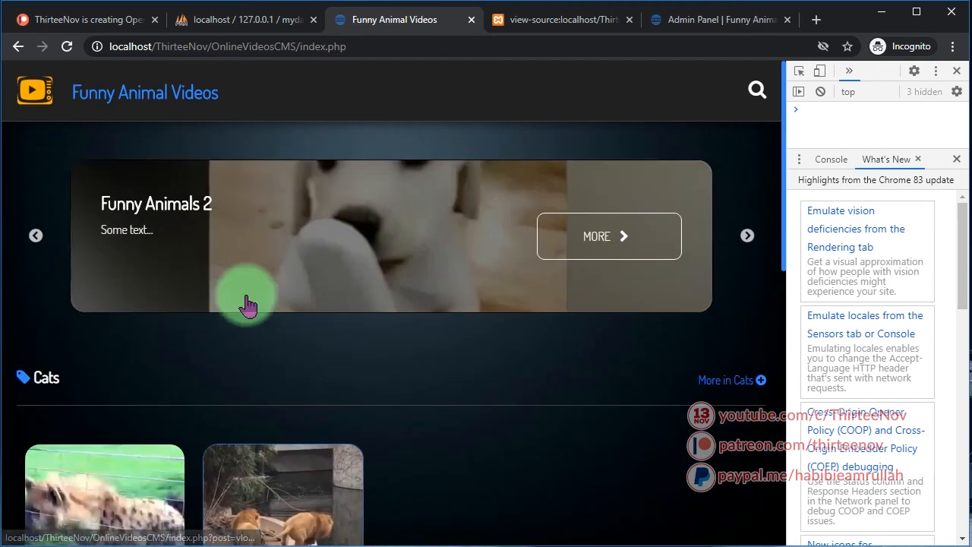
left_click(66, 23)
Scroll the Patreon creator page and select the $10 per month membership level heading
scroll(497, 376, "down", 5)
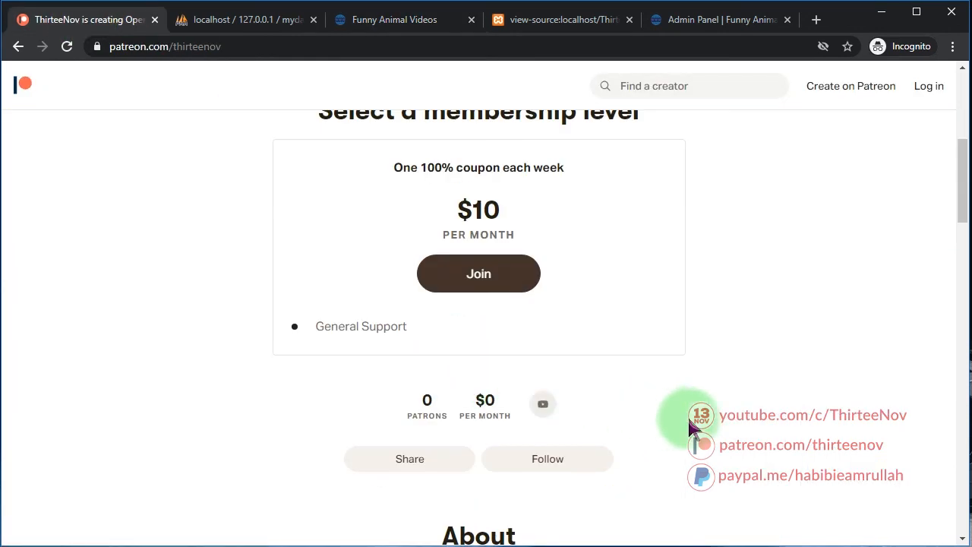
scroll(201, 323, "up", 5)
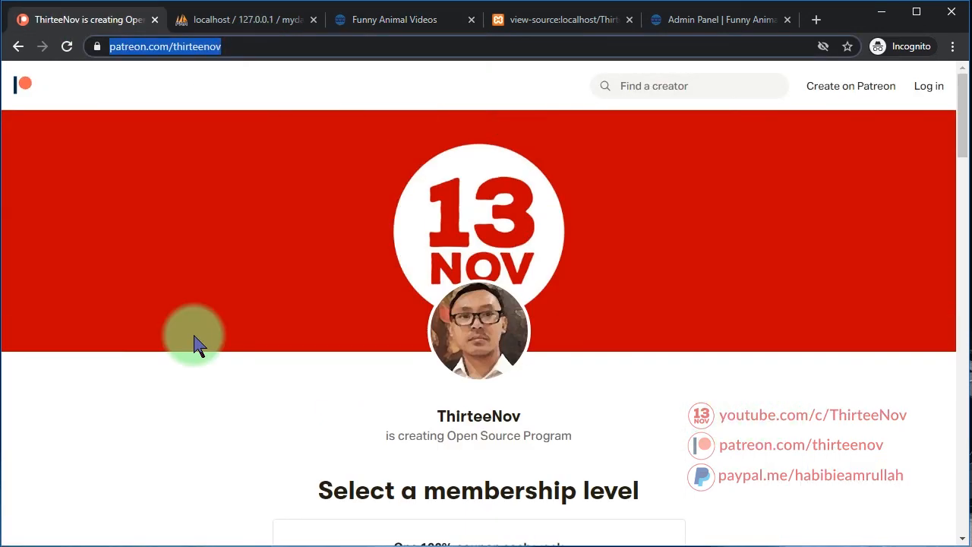
scroll(228, 367, "down", 2)
left_click(227, 367)
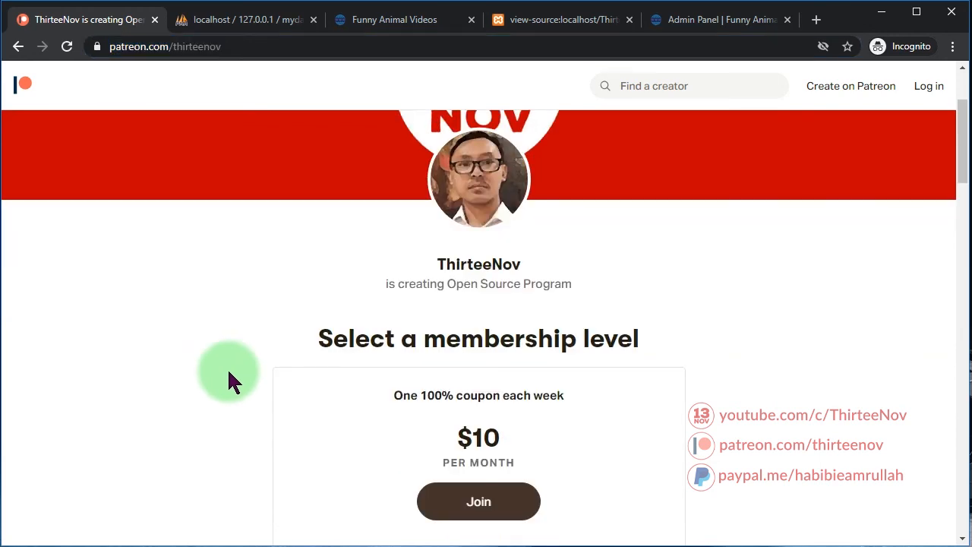
scroll(377, 399, "down", 2)
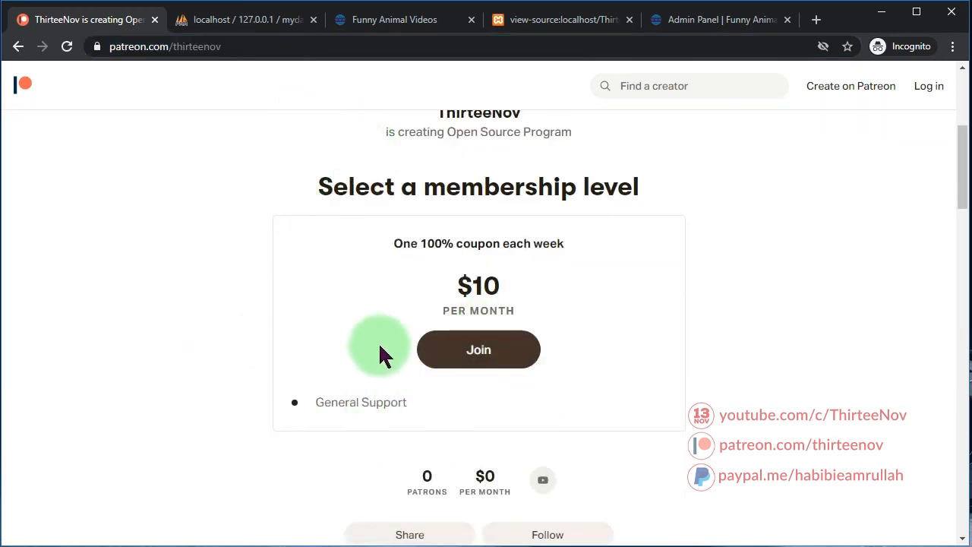
scroll(379, 357, "up", 3)
left_click_drag(482, 423, 587, 423)
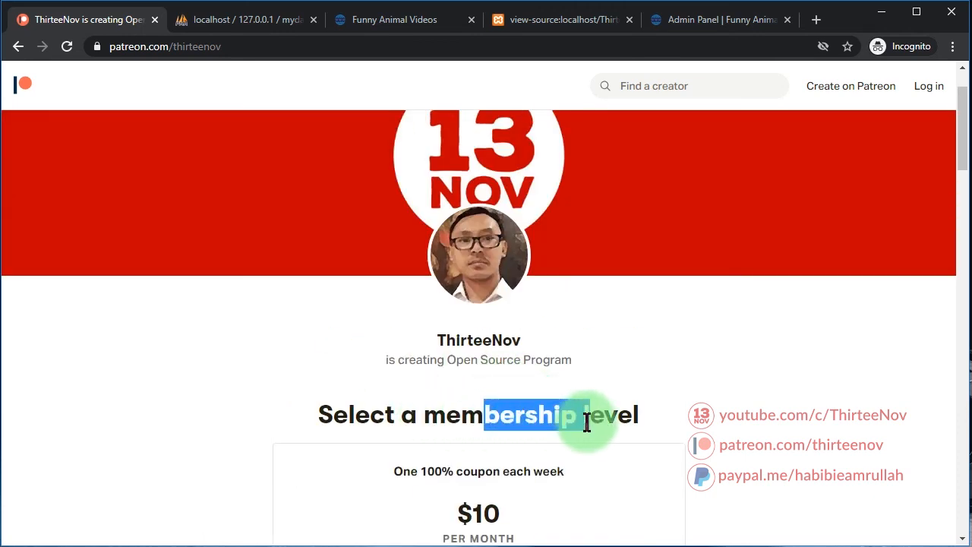
scroll(490, 414, "down", 3)
left_click(501, 176)
triple_click(501, 179)
left_click(152, 266)
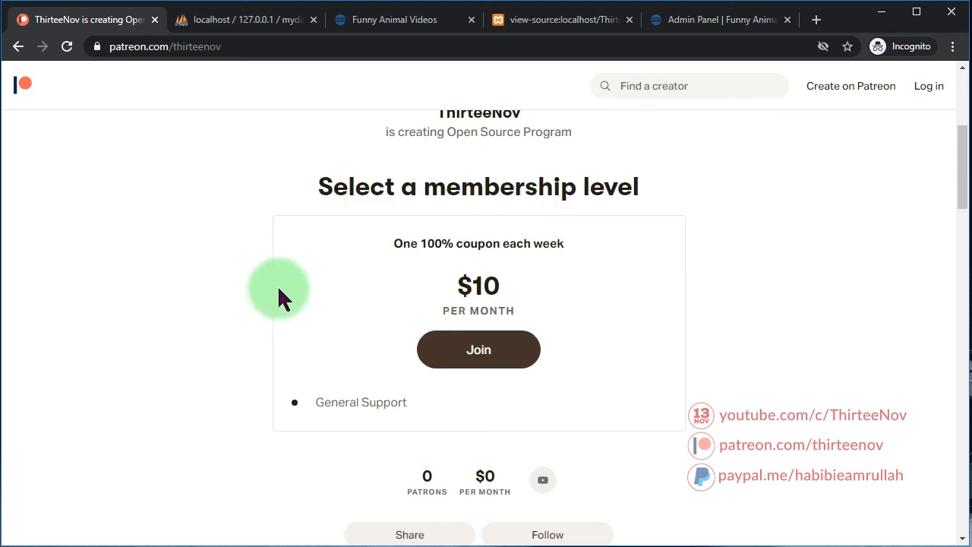
scroll(263, 163, "up", 3)
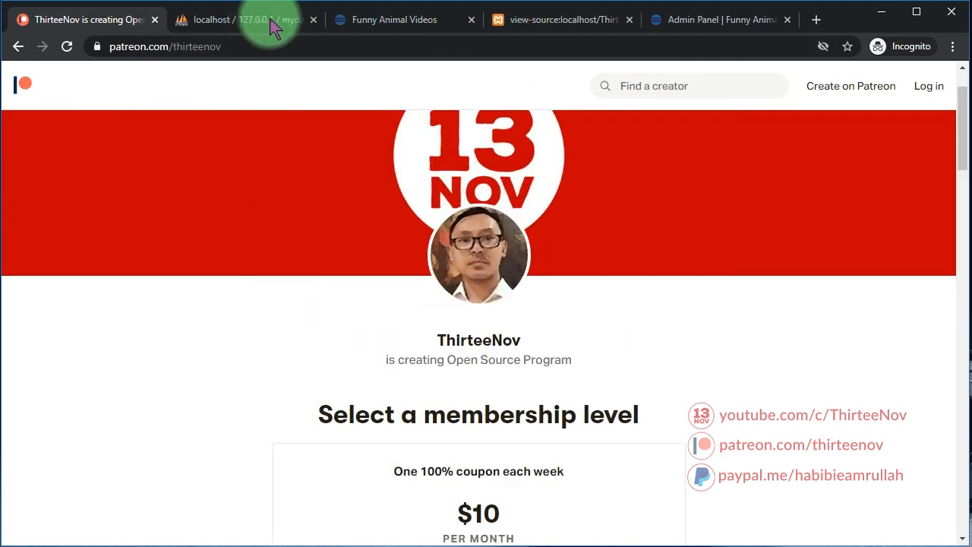
Close the page-source and Admin Panel tabs, then scroll the home page down to the footer
left_click(318, 24)
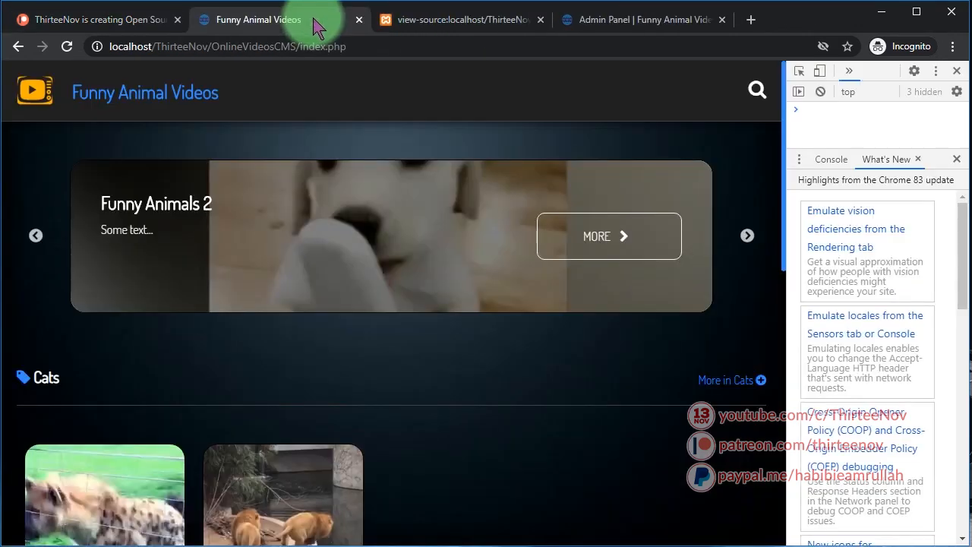
left_click(541, 21)
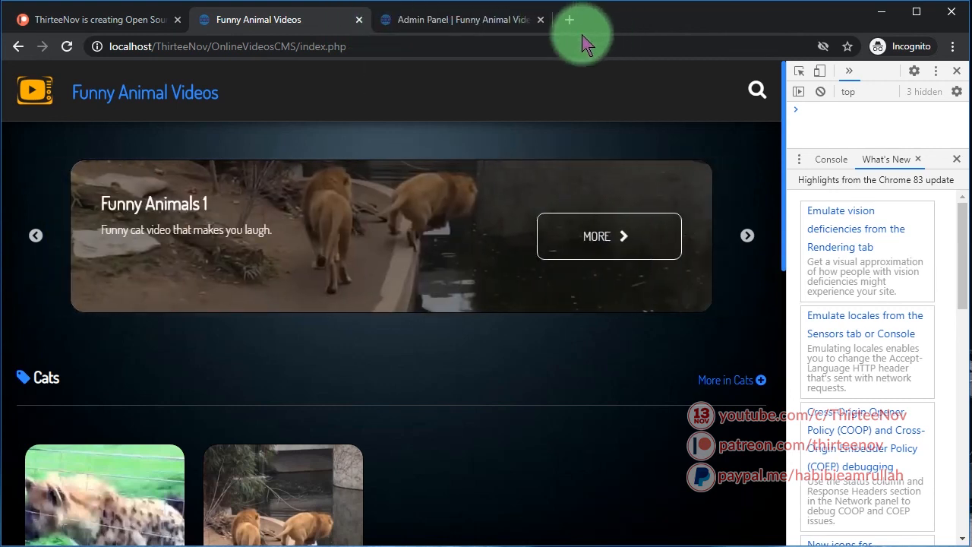
left_click(540, 21)
scroll(469, 382, "down", 4)
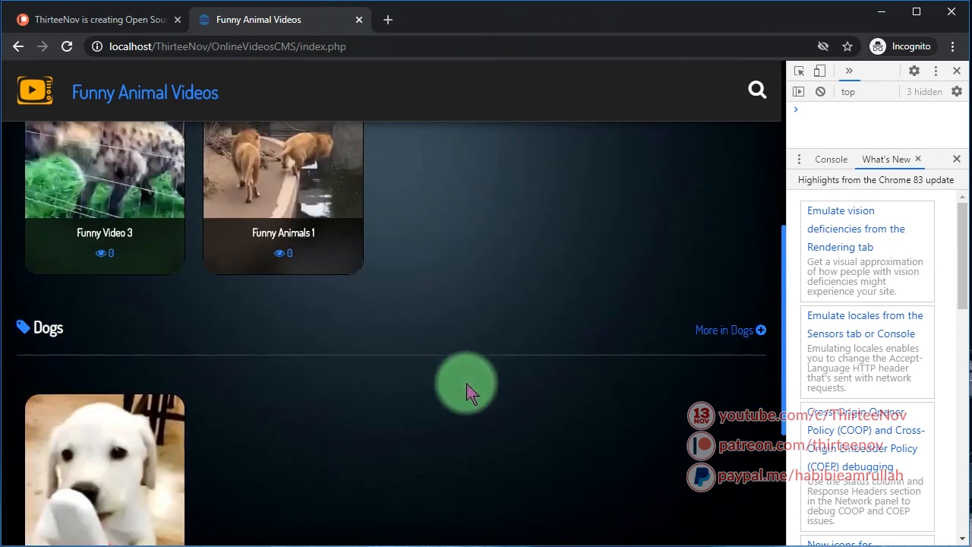
scroll(486, 401, "up", 3)
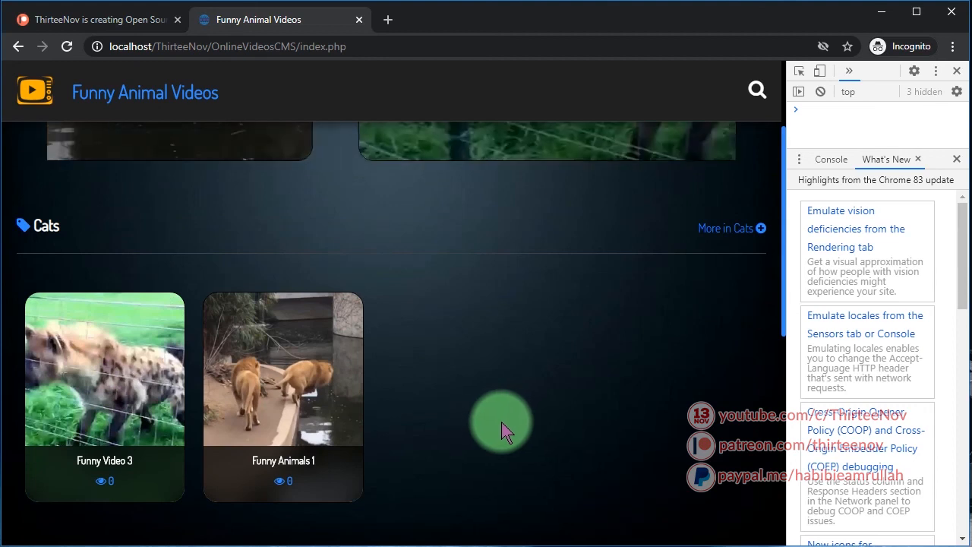
scroll(504, 425, "down", 2)
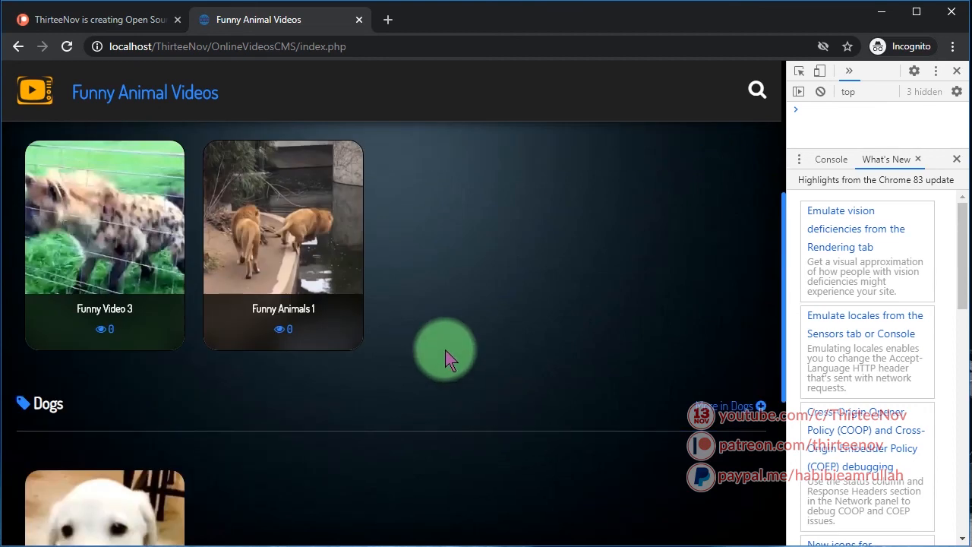
scroll(407, 358, "down", 4)
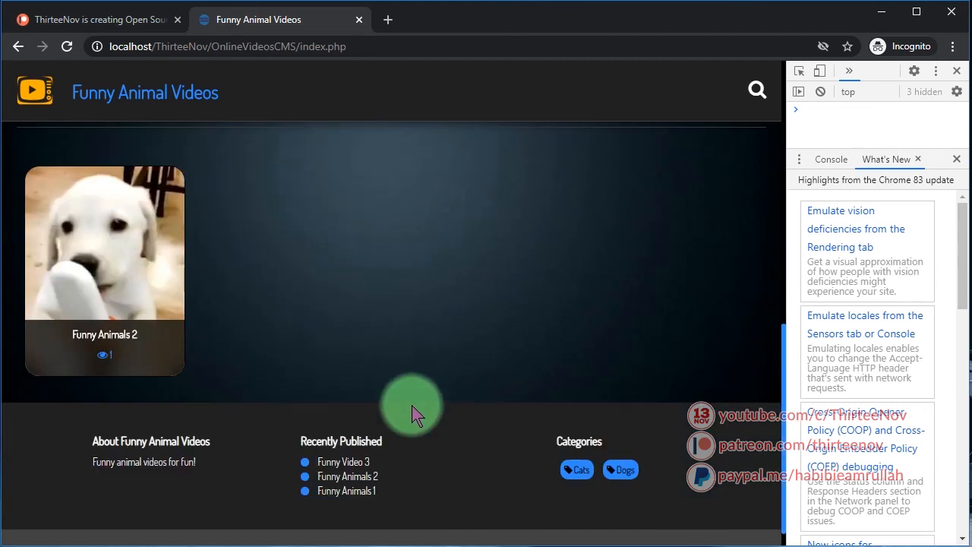